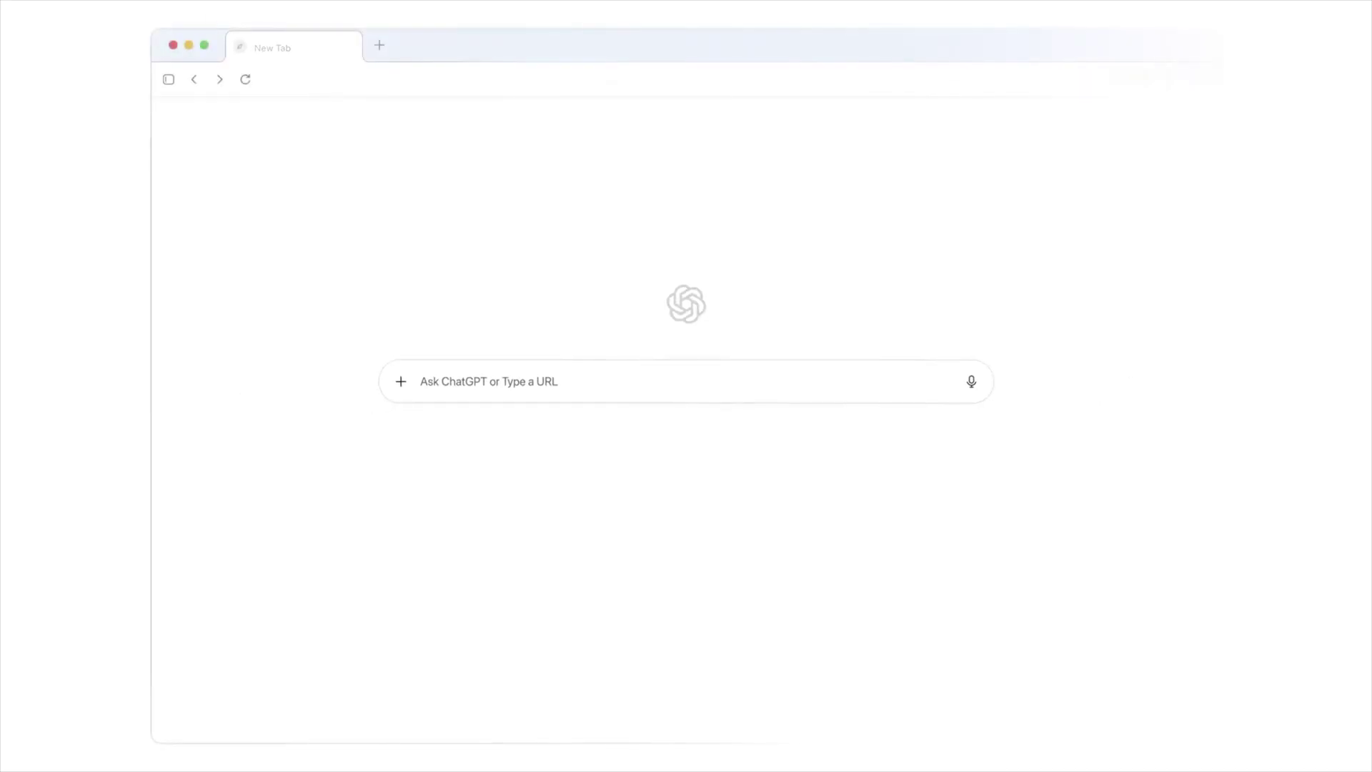
Enter vrbo.com in the new tab box to list Vrbo site suggestions
text(vrbo.com)
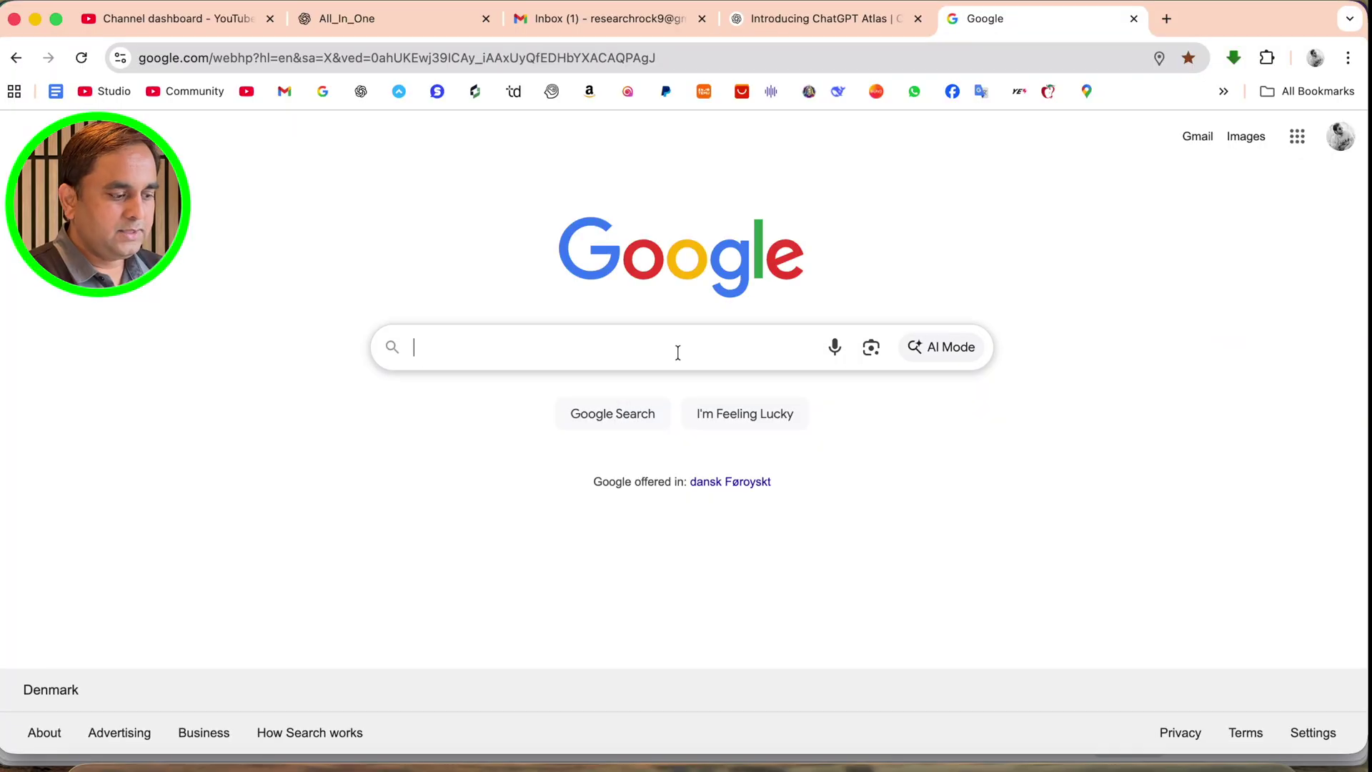
Search Google for 'ChatGPT Atlas' and open OpenAI's Introducing ChatGPT Atlas article
text(ChatGPT Atlas)
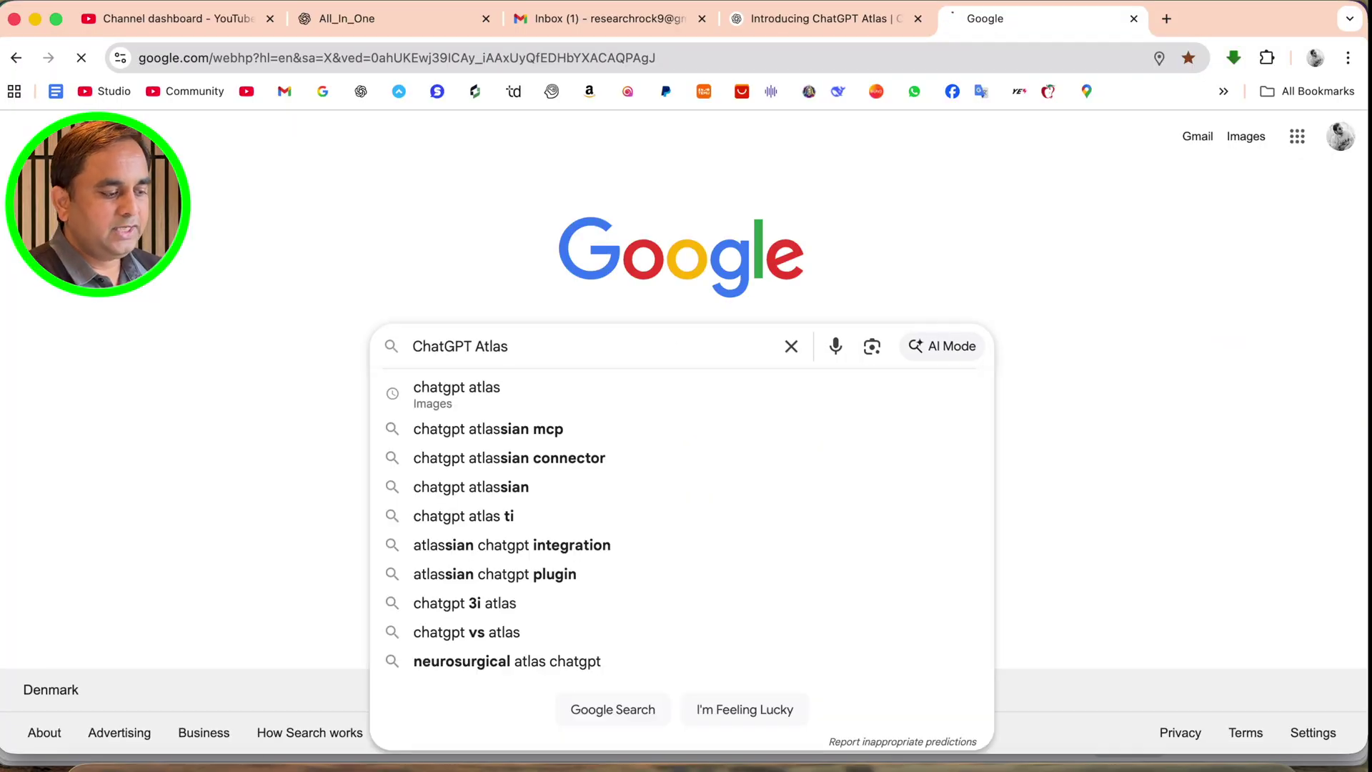
key(Return)
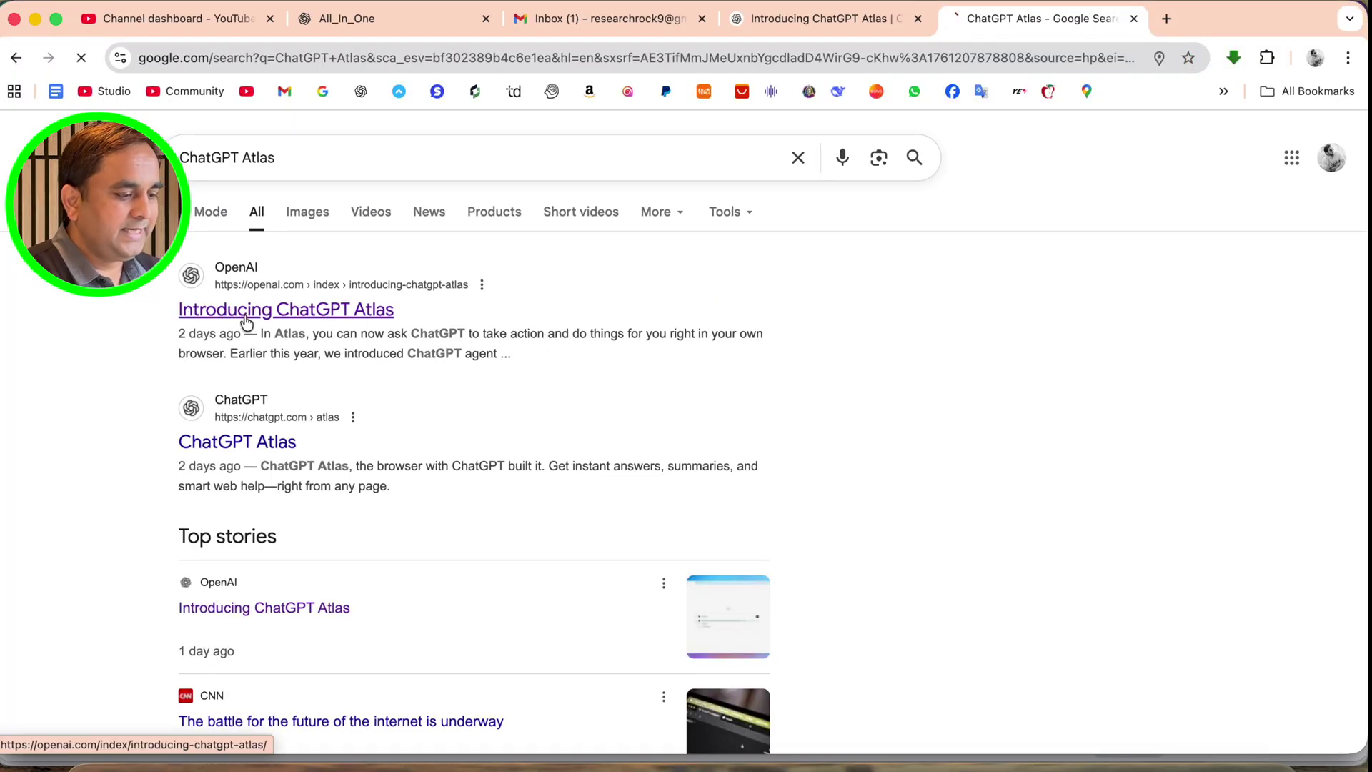
click(237, 322)
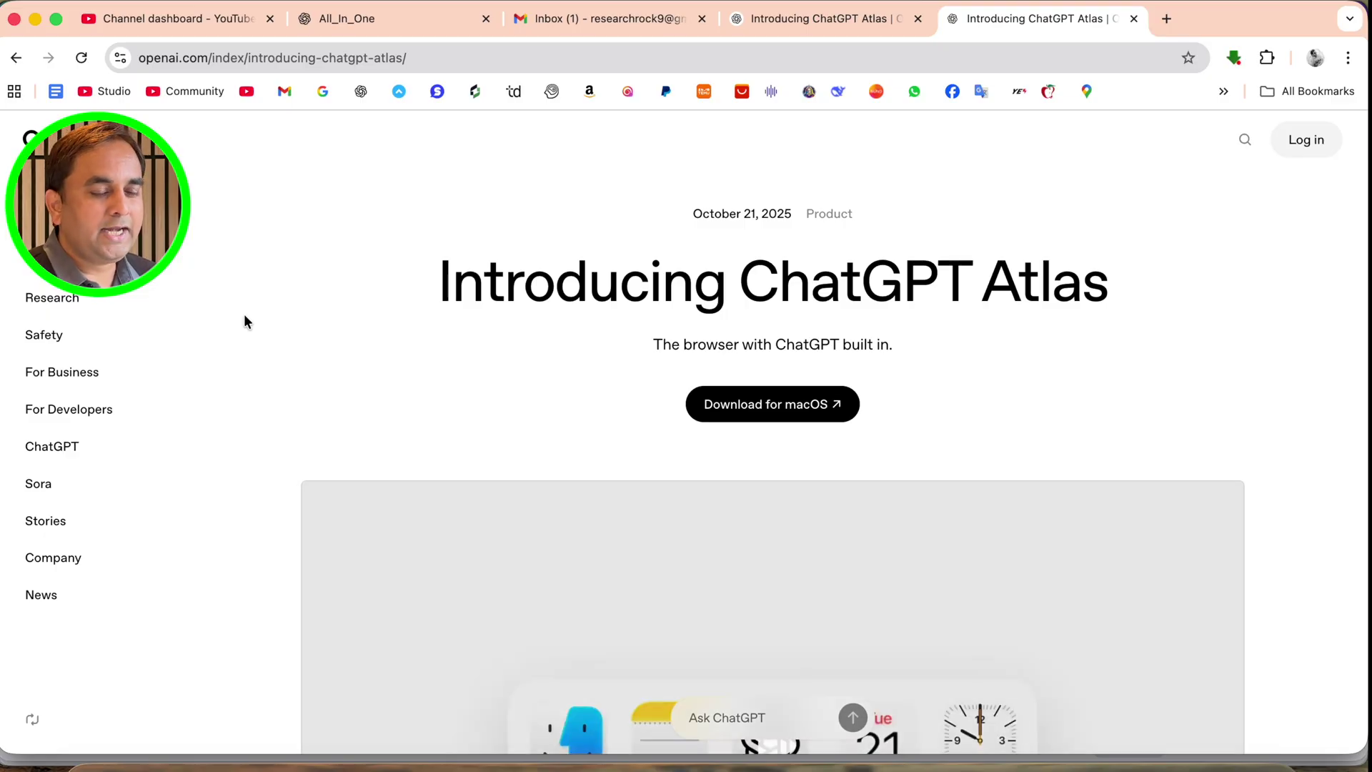
Skim the announcement and follow it to the ChatGPT Atlas product page
scroll(657, 450, down, 4)
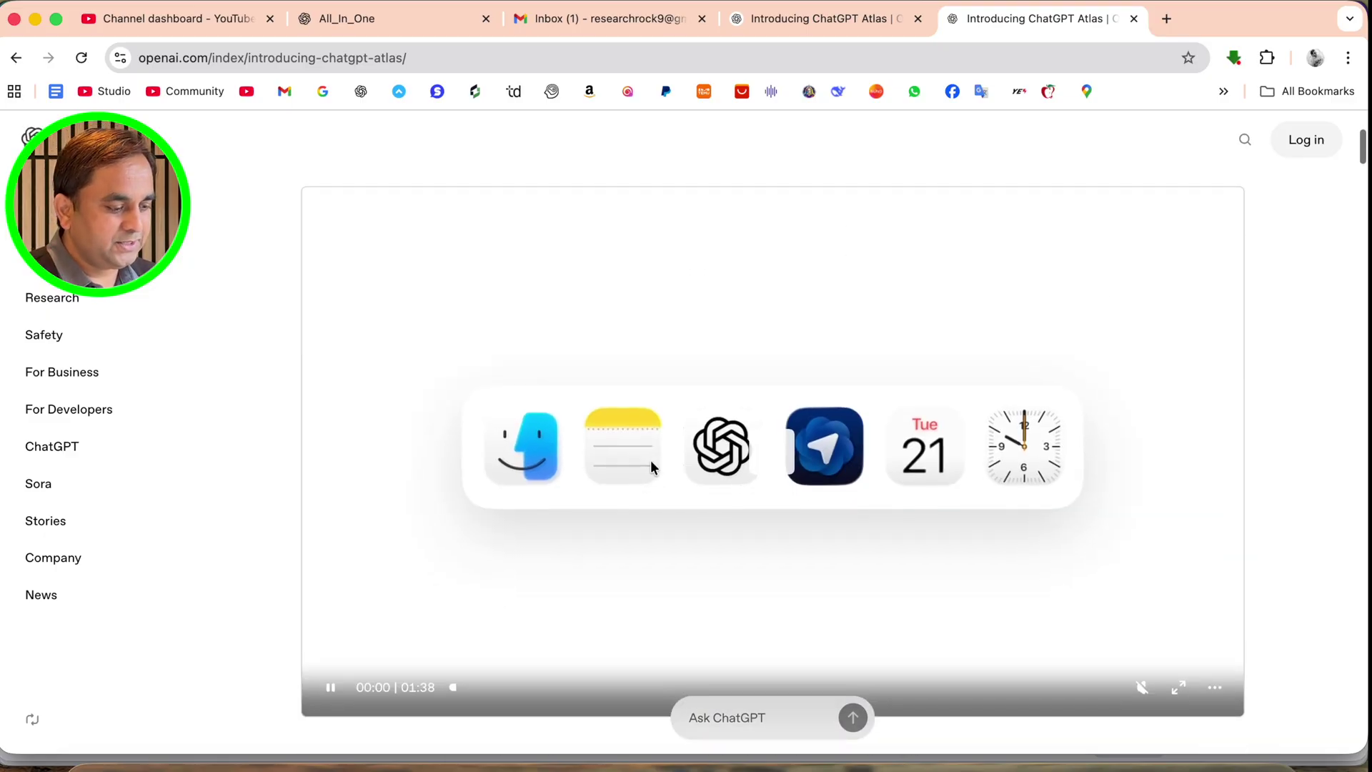
scroll(838, 466, down, 7)
scroll(840, 469, down, 10)
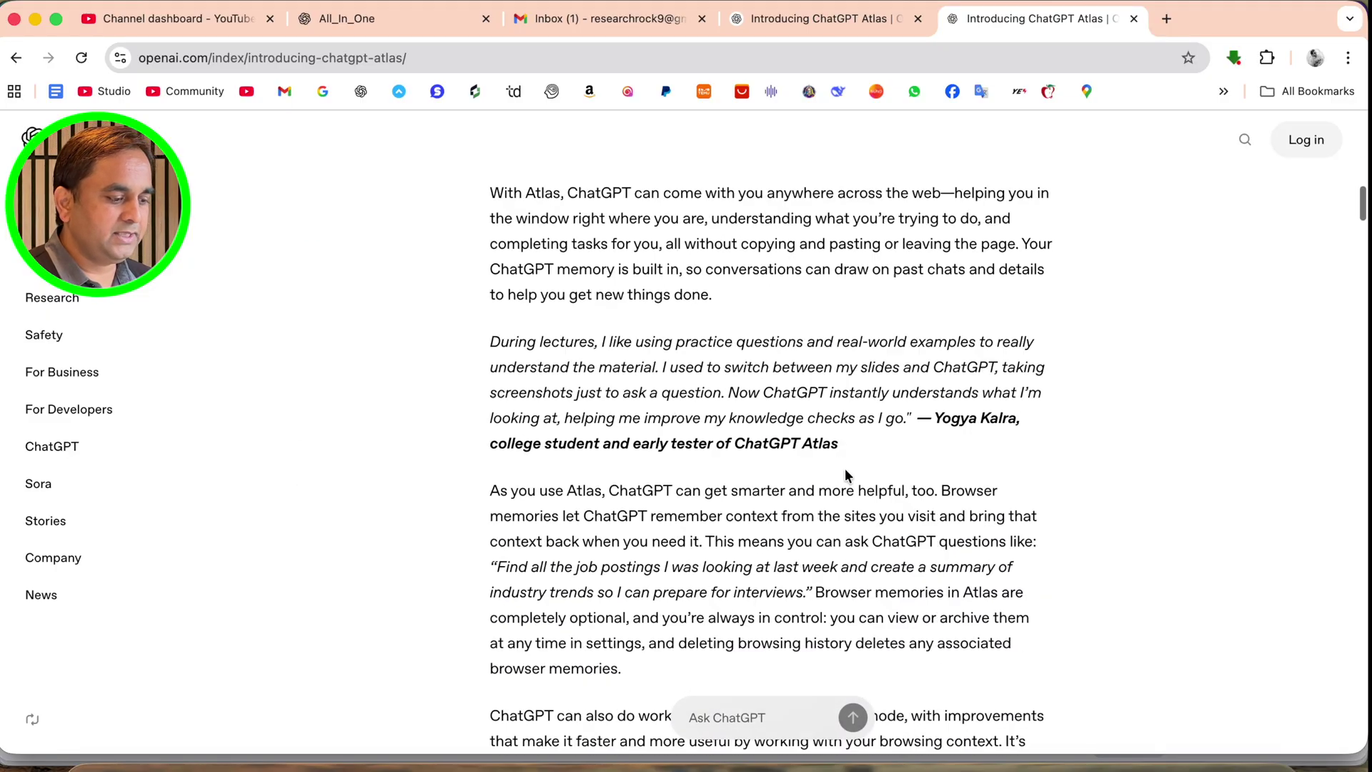
scroll(845, 469, up, 20)
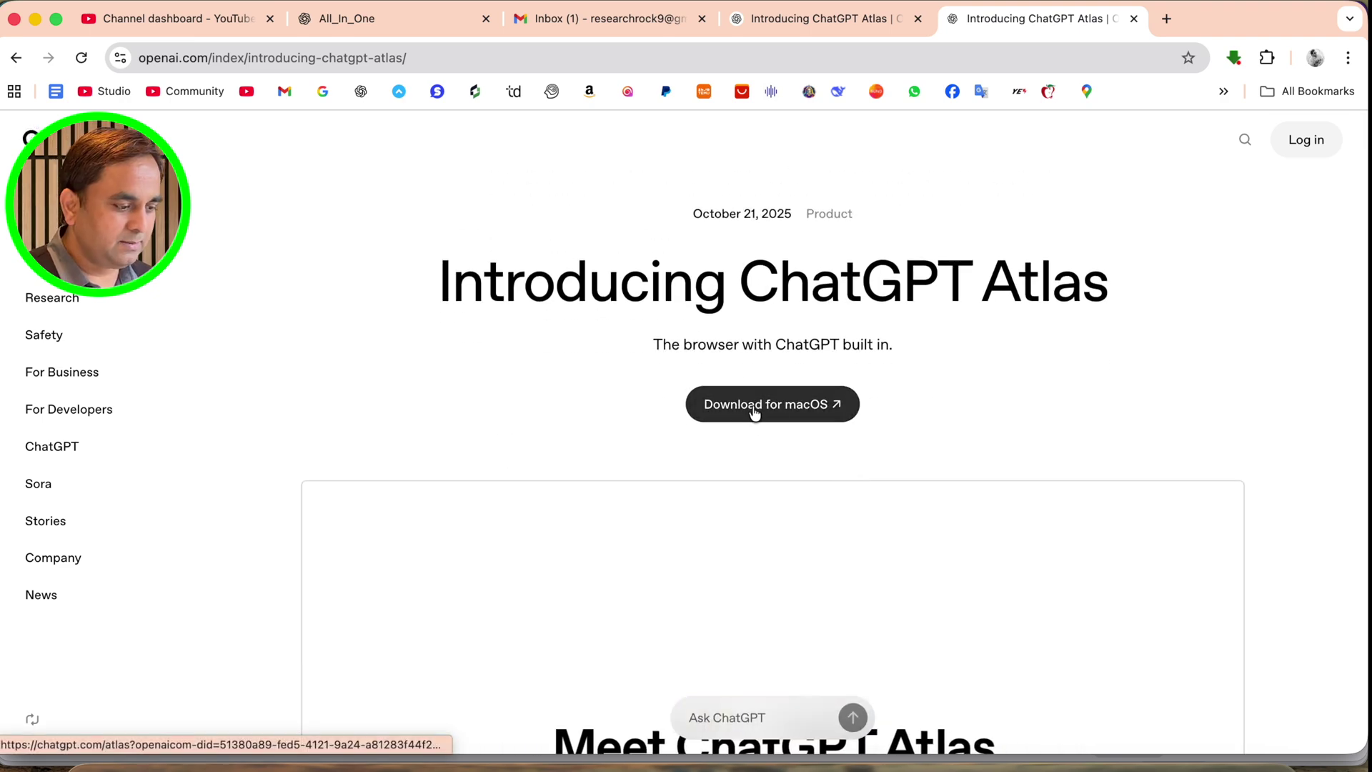
click(754, 404)
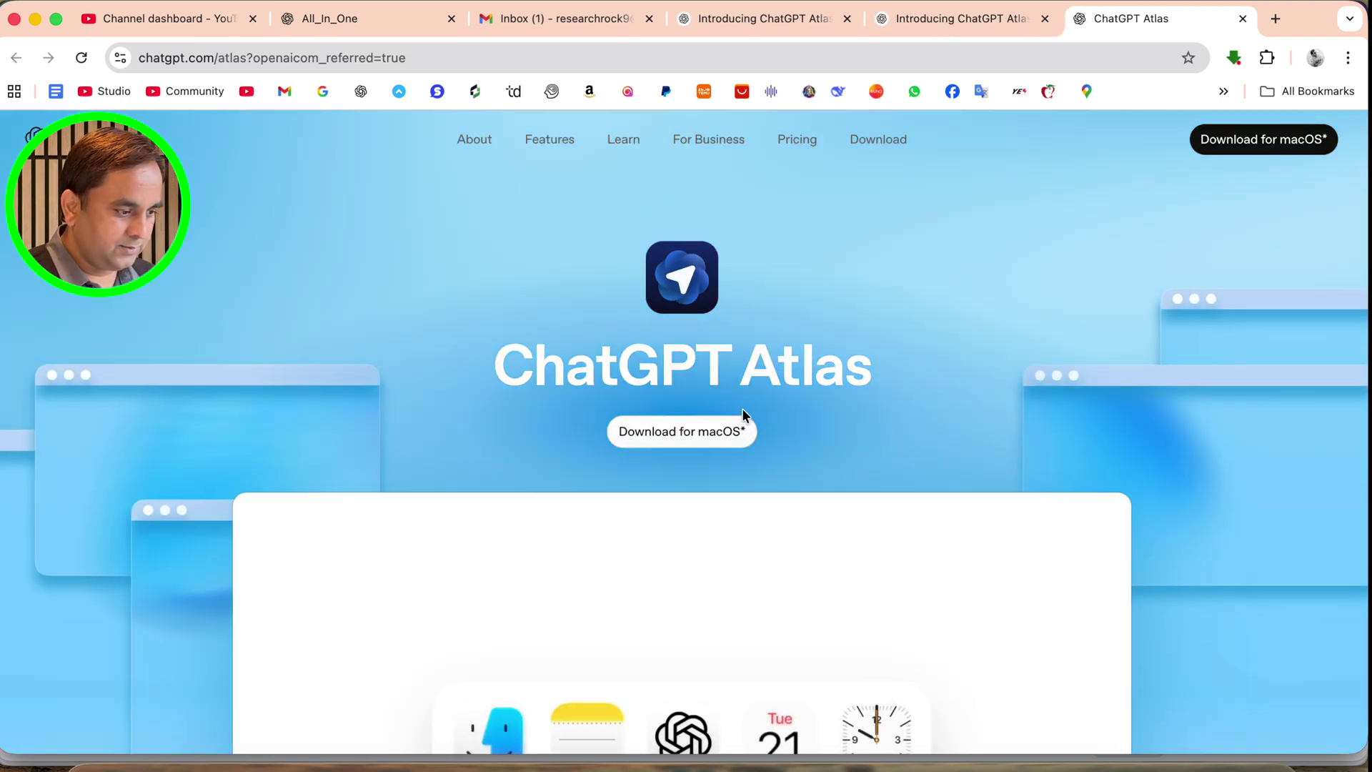
Download the macOS installer ChatGPT_Atlas.dmg and reveal it in the Downloads folder
scroll(713, 477, down, 15)
scroll(713, 477, up, 10)
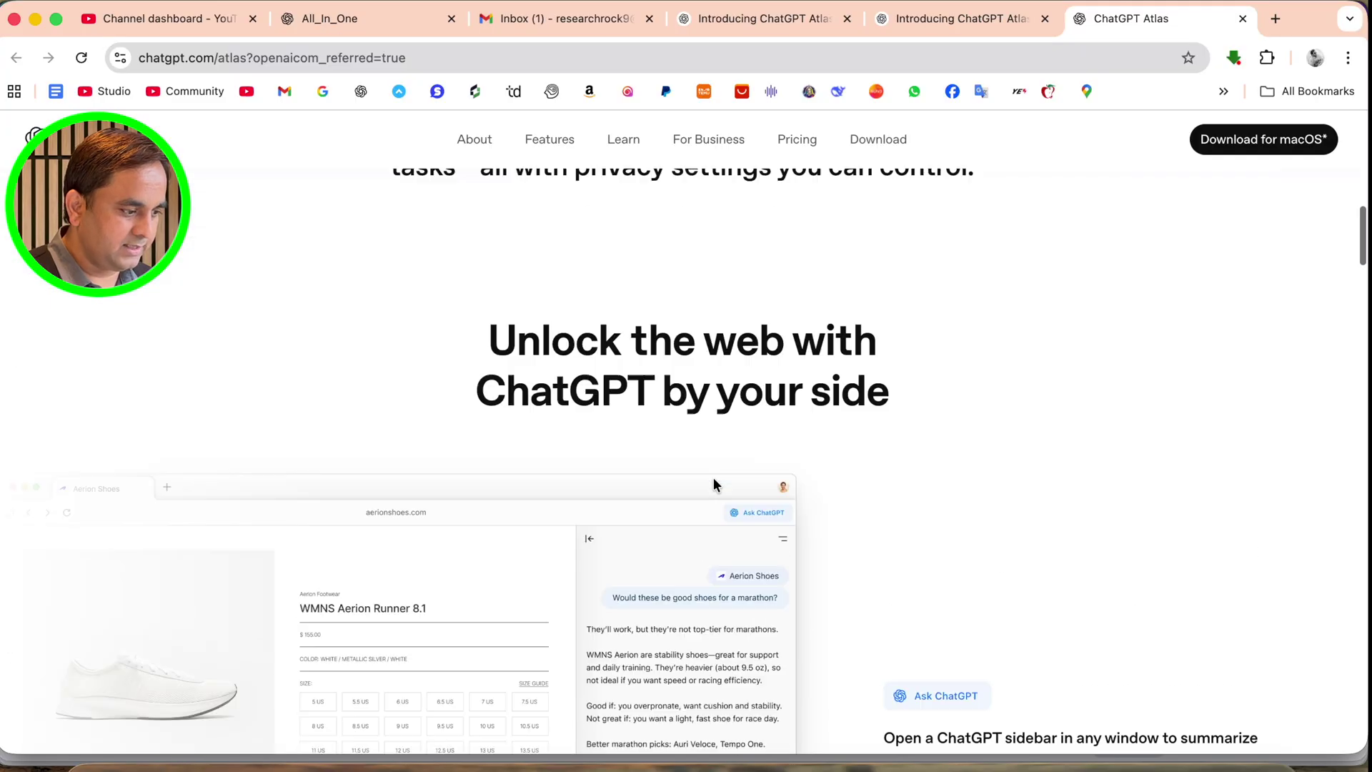
scroll(713, 478, down, 15)
scroll(713, 478, down, 6)
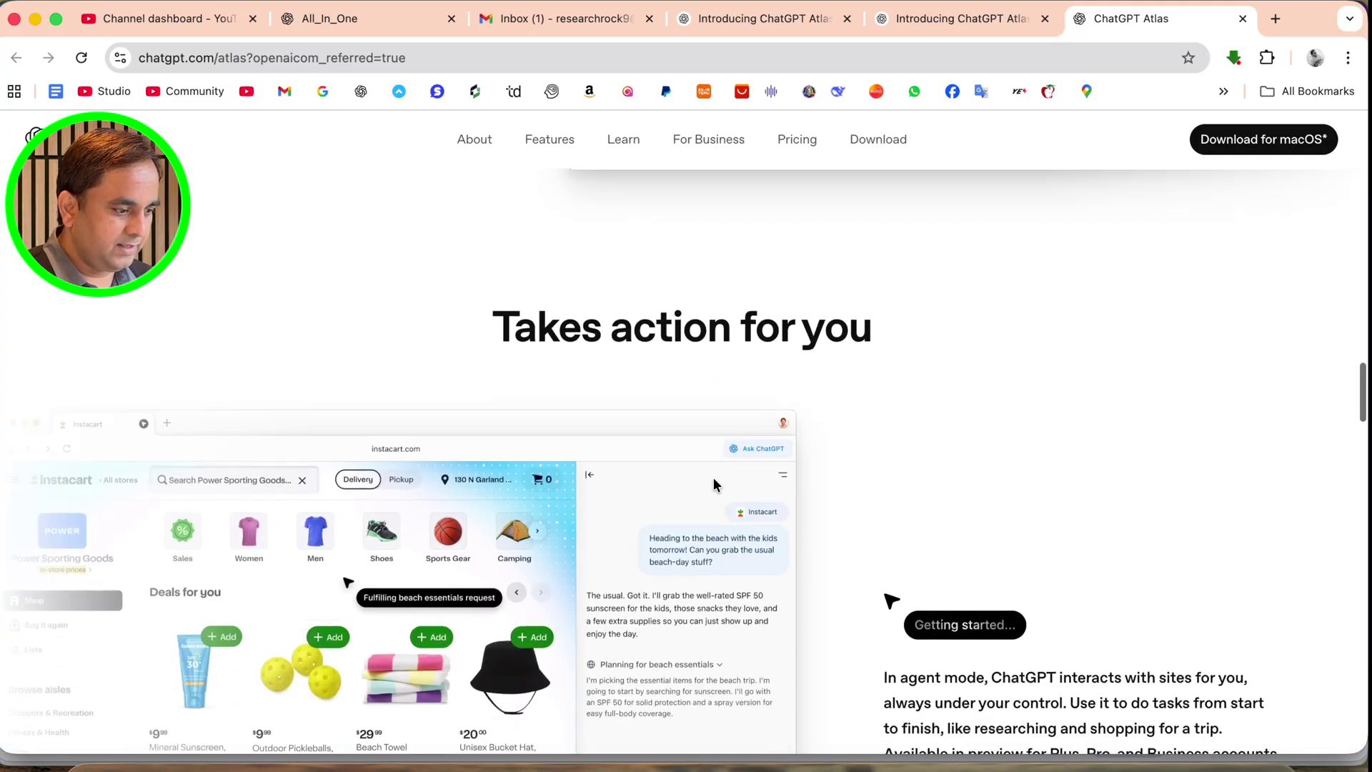
scroll(709, 477, up, 20)
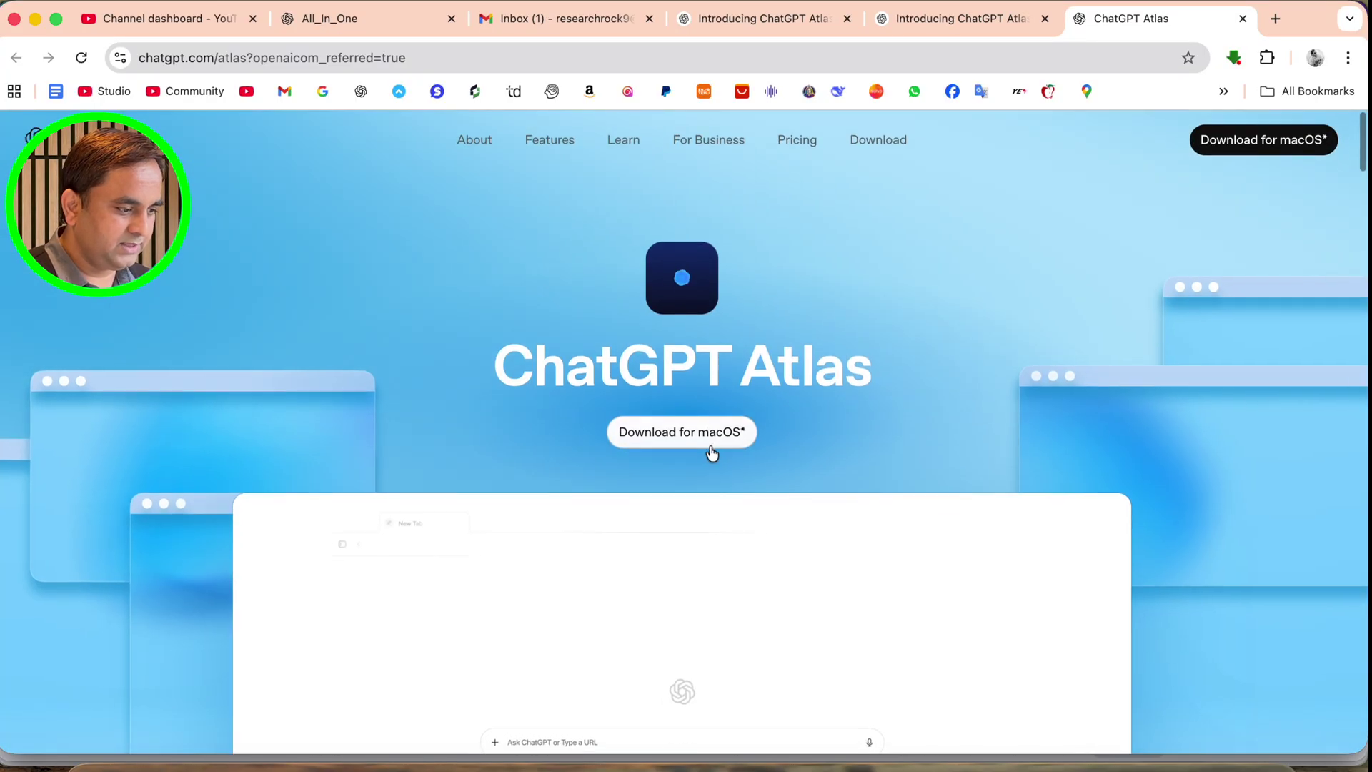
click(710, 478)
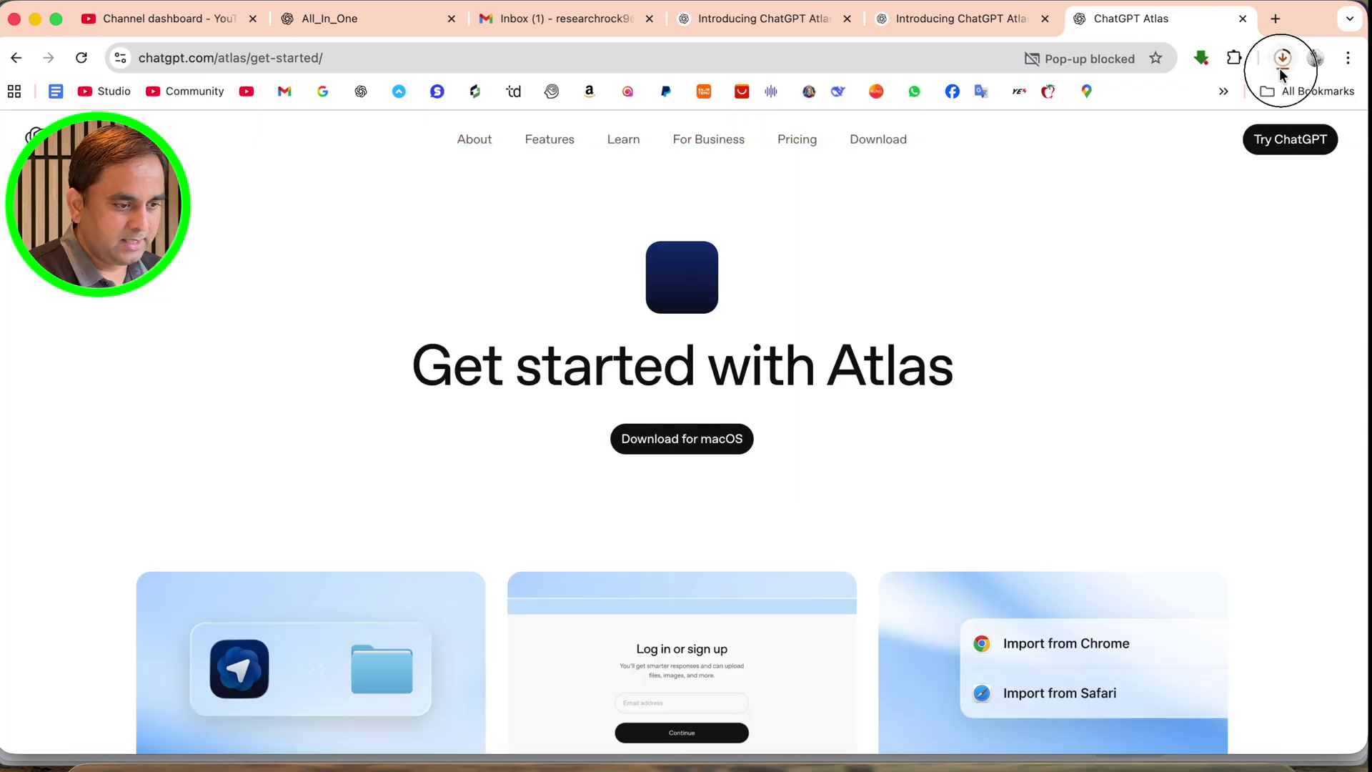
click(1280, 70)
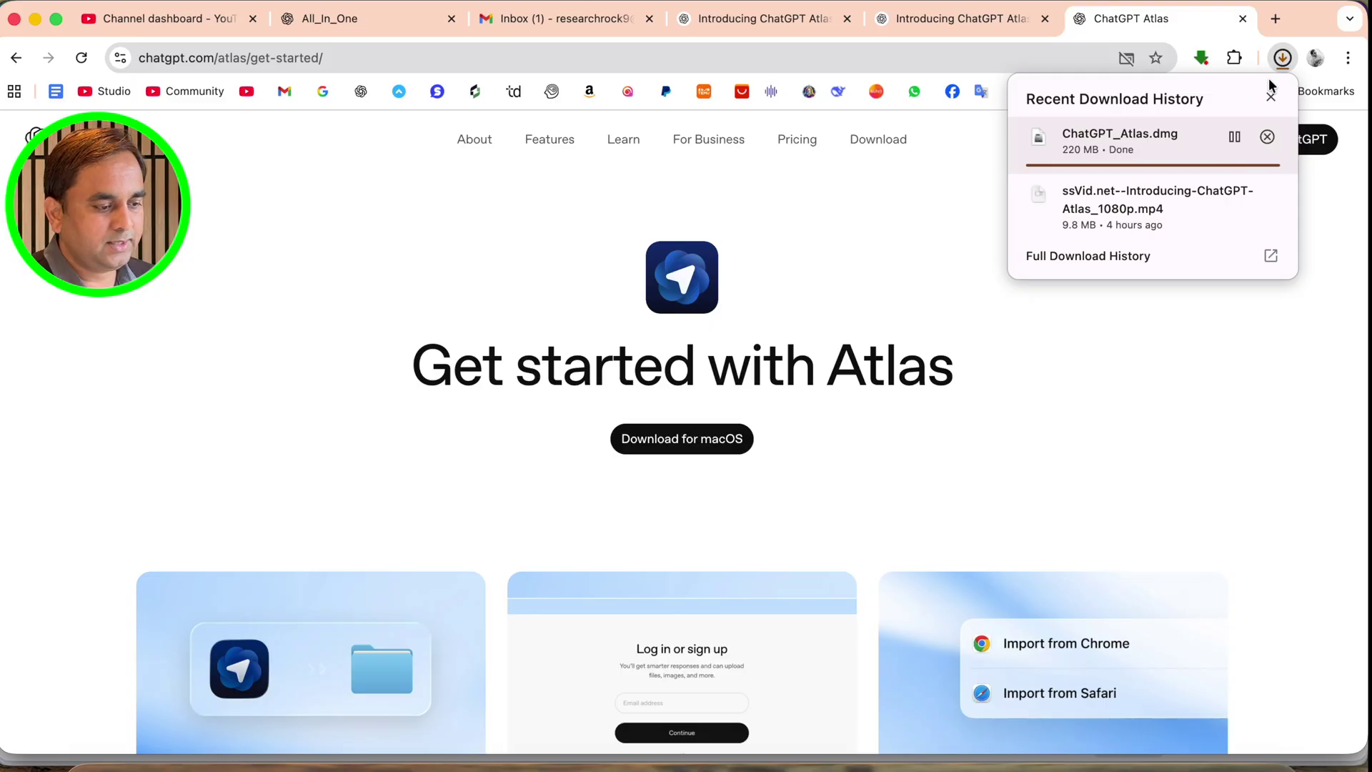
click(1235, 137)
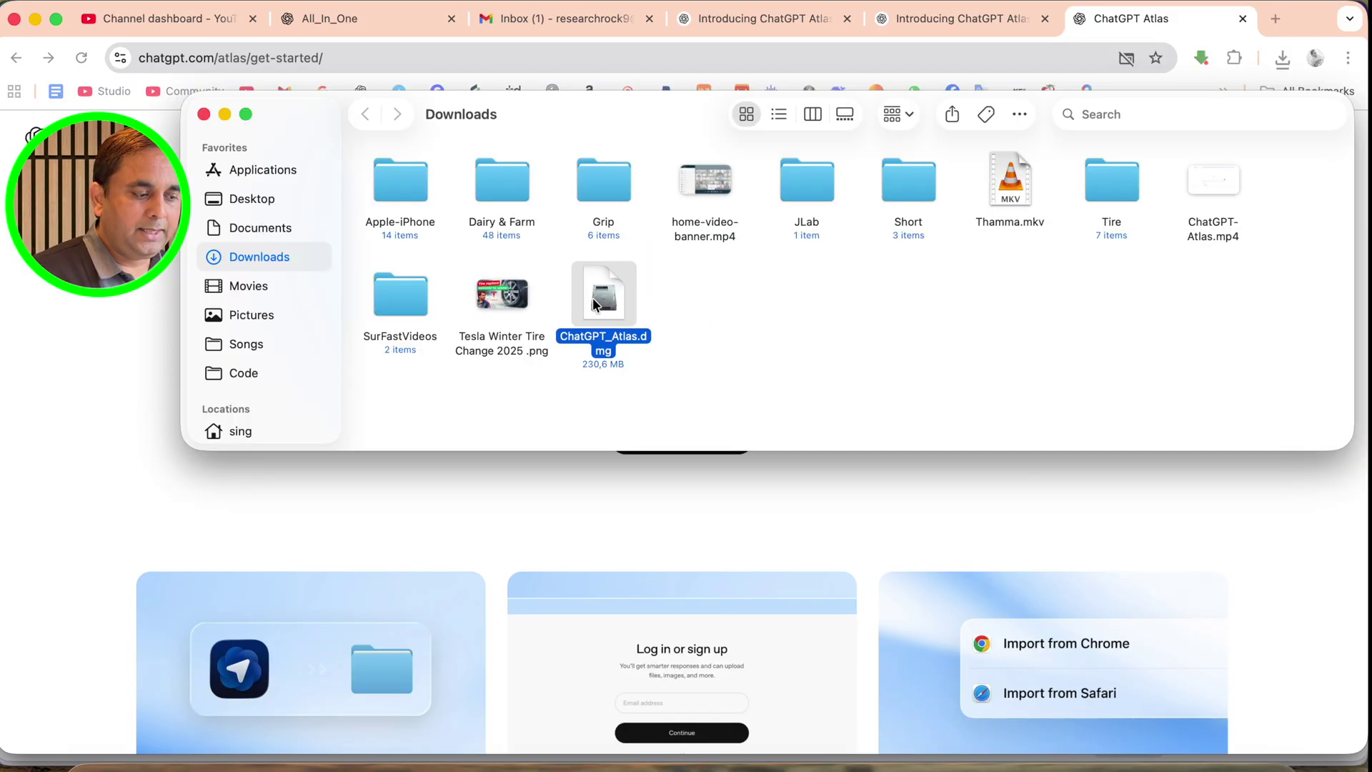
Mount ChatGPT_Atlas.dmg, copy ChatGPT Atlas into Applications, and close the installer window
double_click(595, 304)
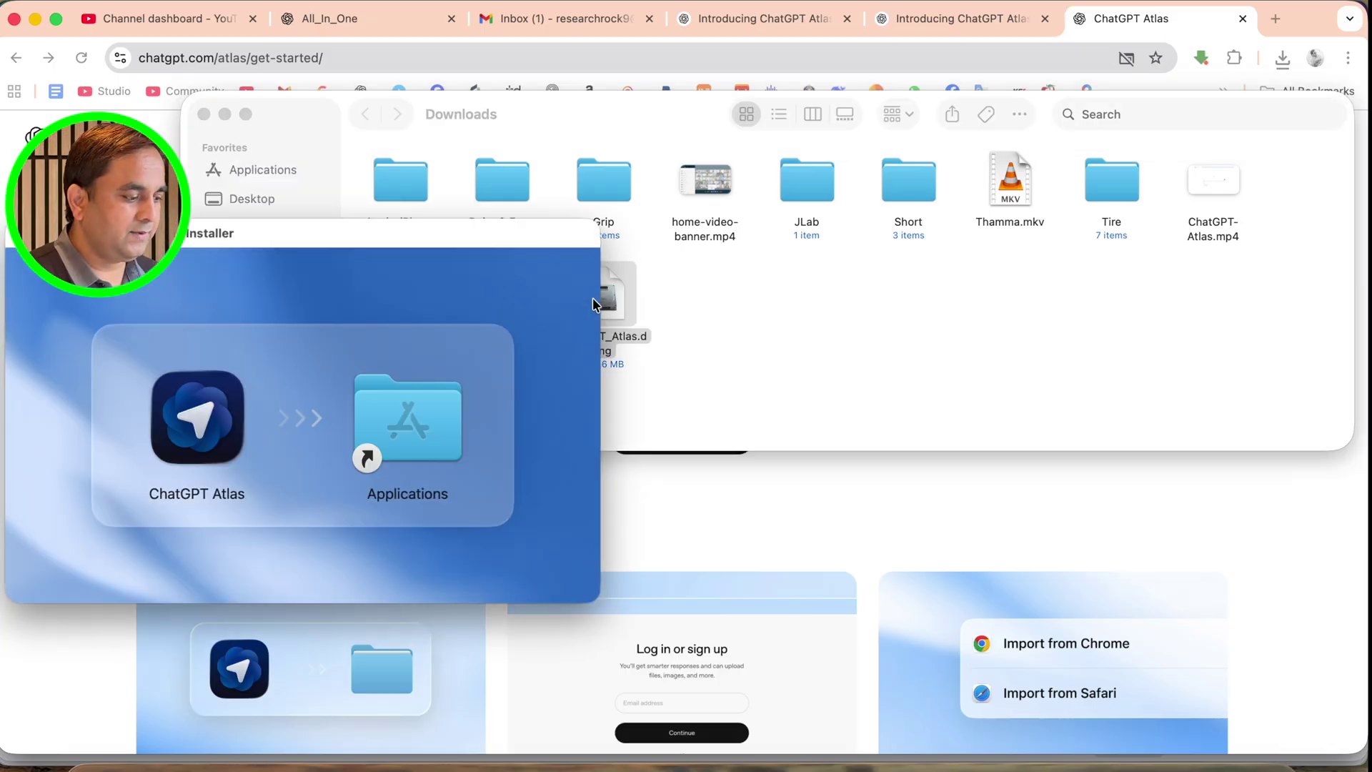
drag(197, 418, 409, 410)
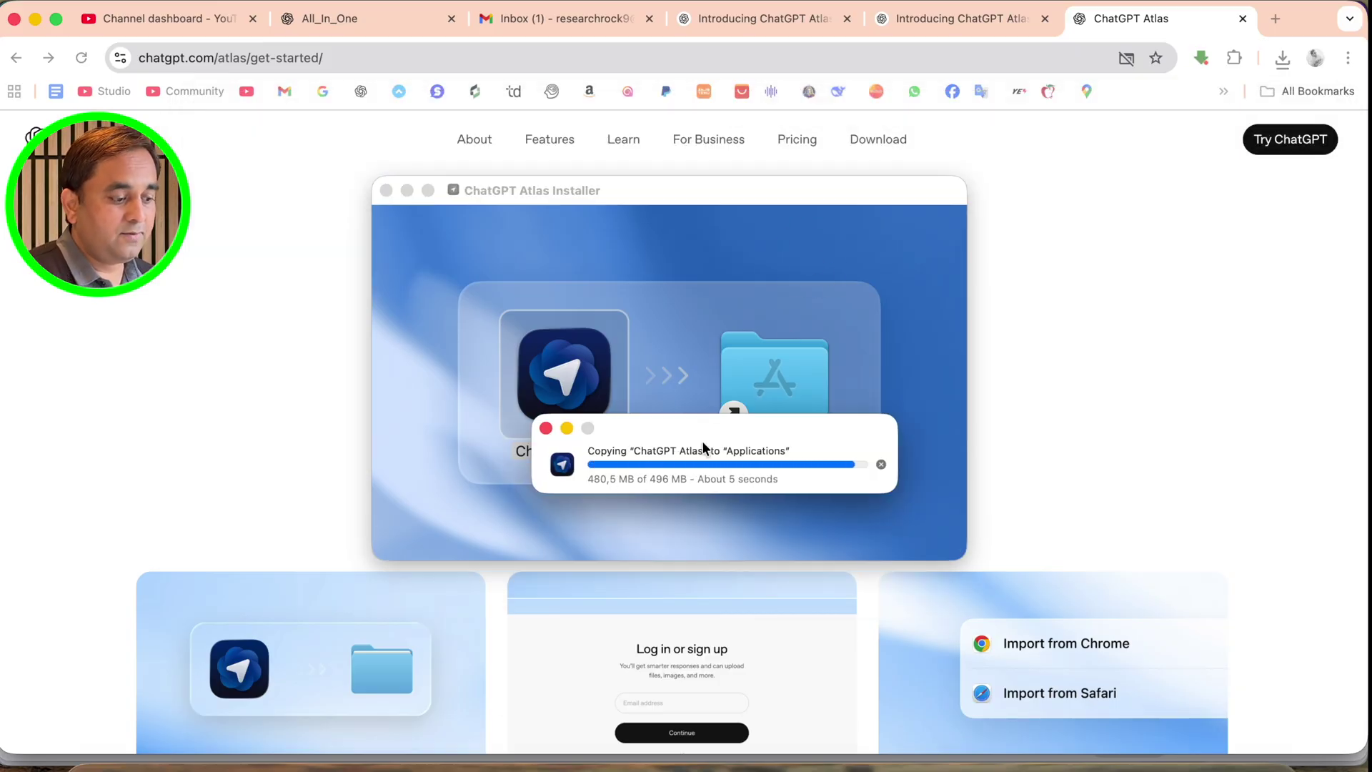
key(super+w)
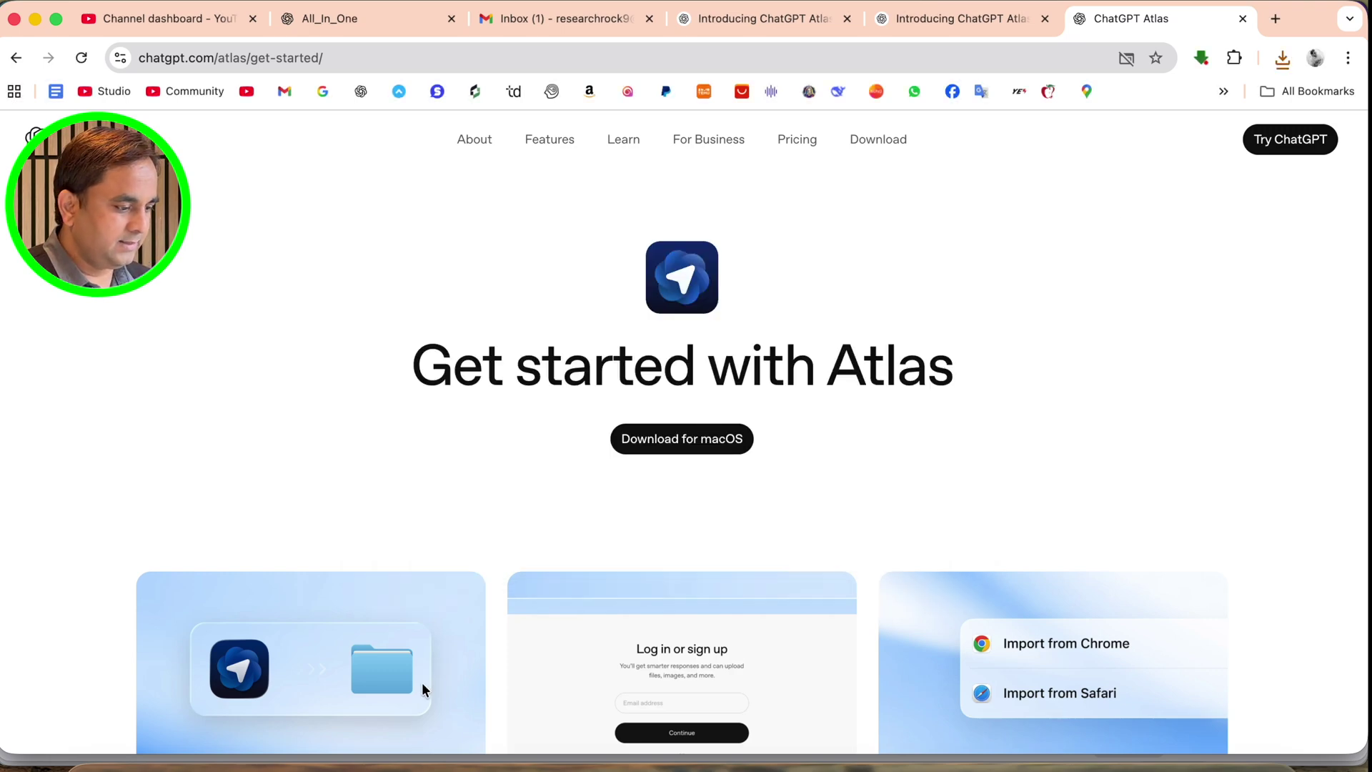
Find ChatGPT Atlas by searching 'At' in Apps, launch it, and approve the first-open warning
scroll(522, 542, down, 5)
scroll(581, 411, down, 1)
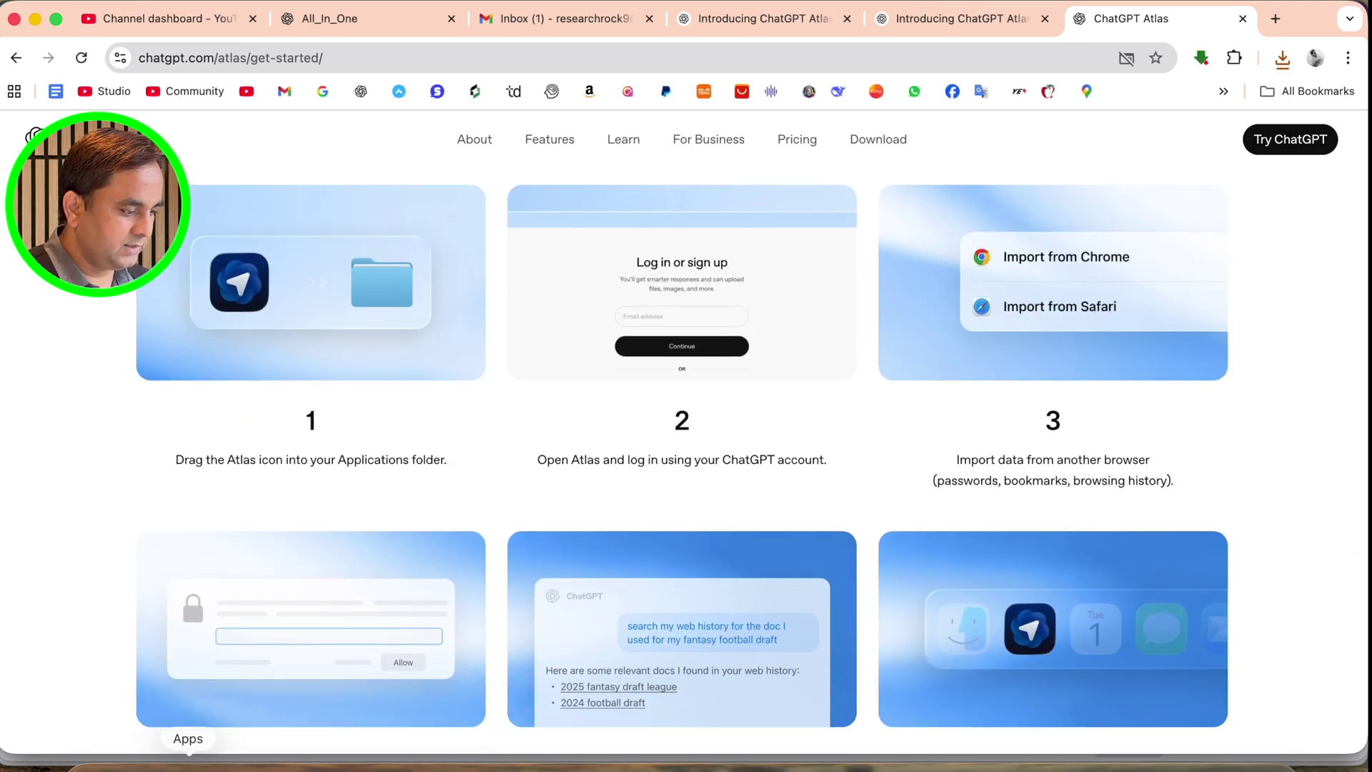
click(188, 763)
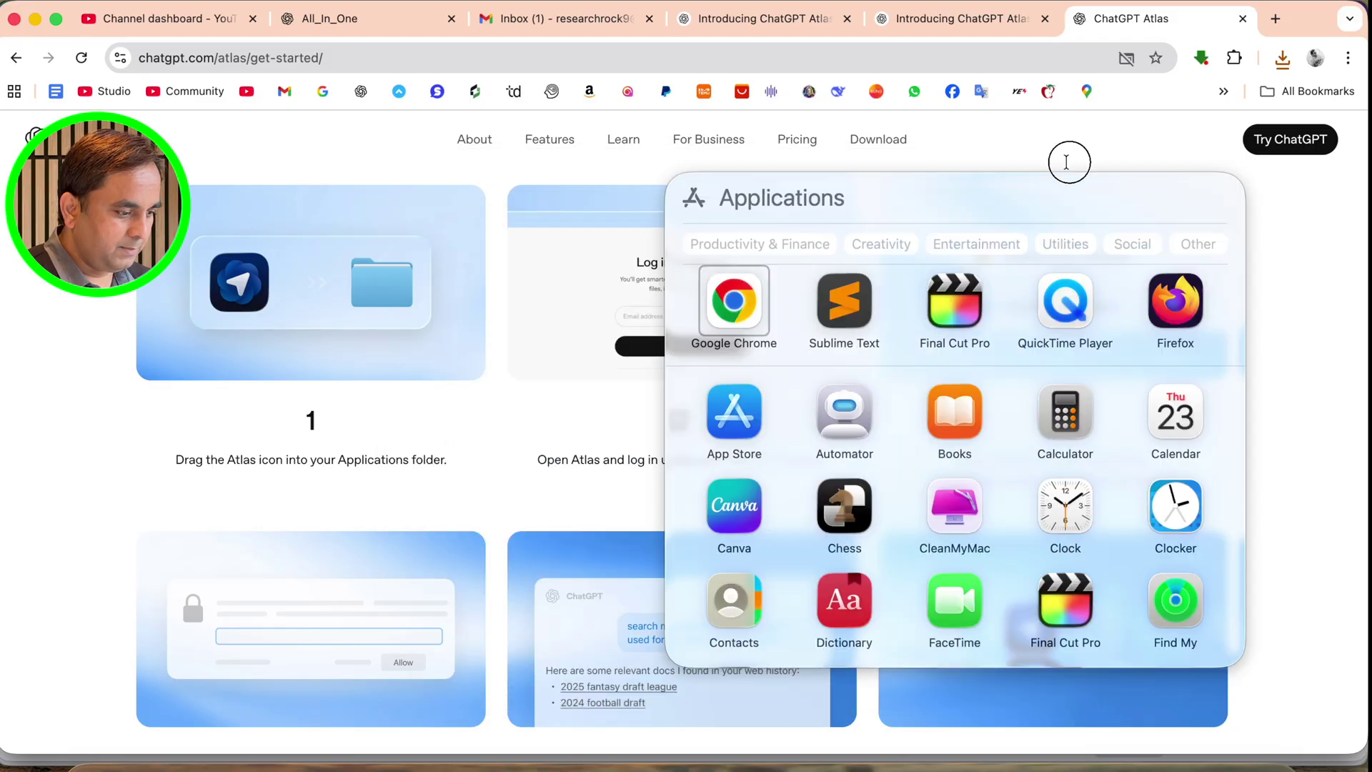
scroll(418, 221, up, 3)
text(At)
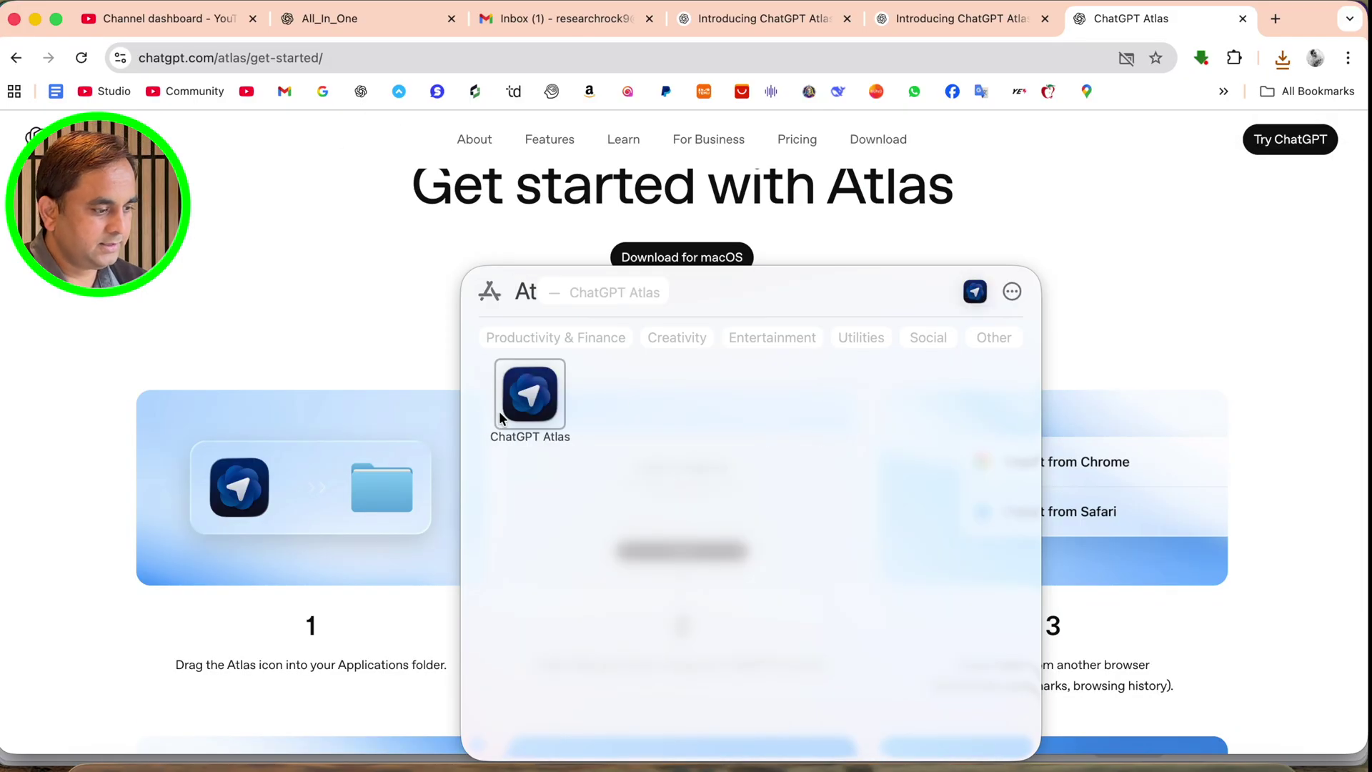
click(535, 407)
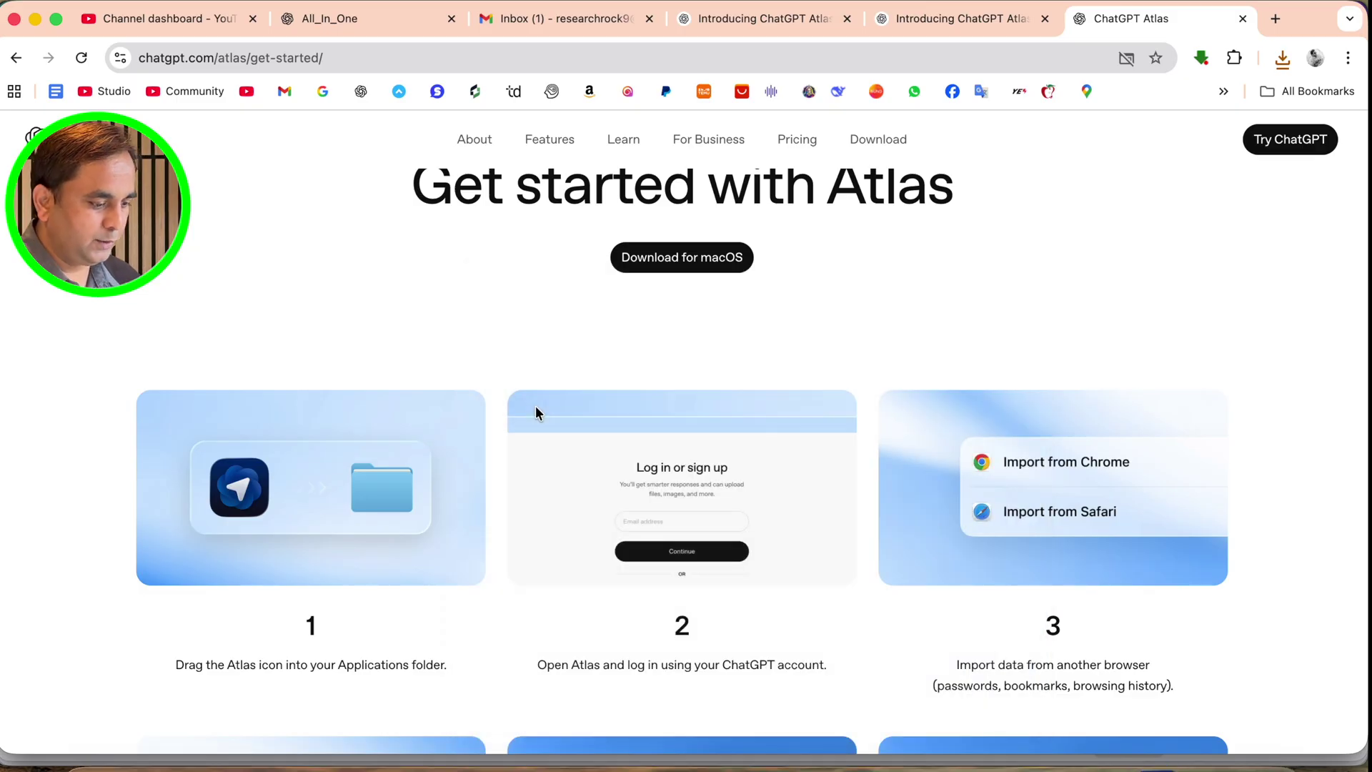
click(697, 347)
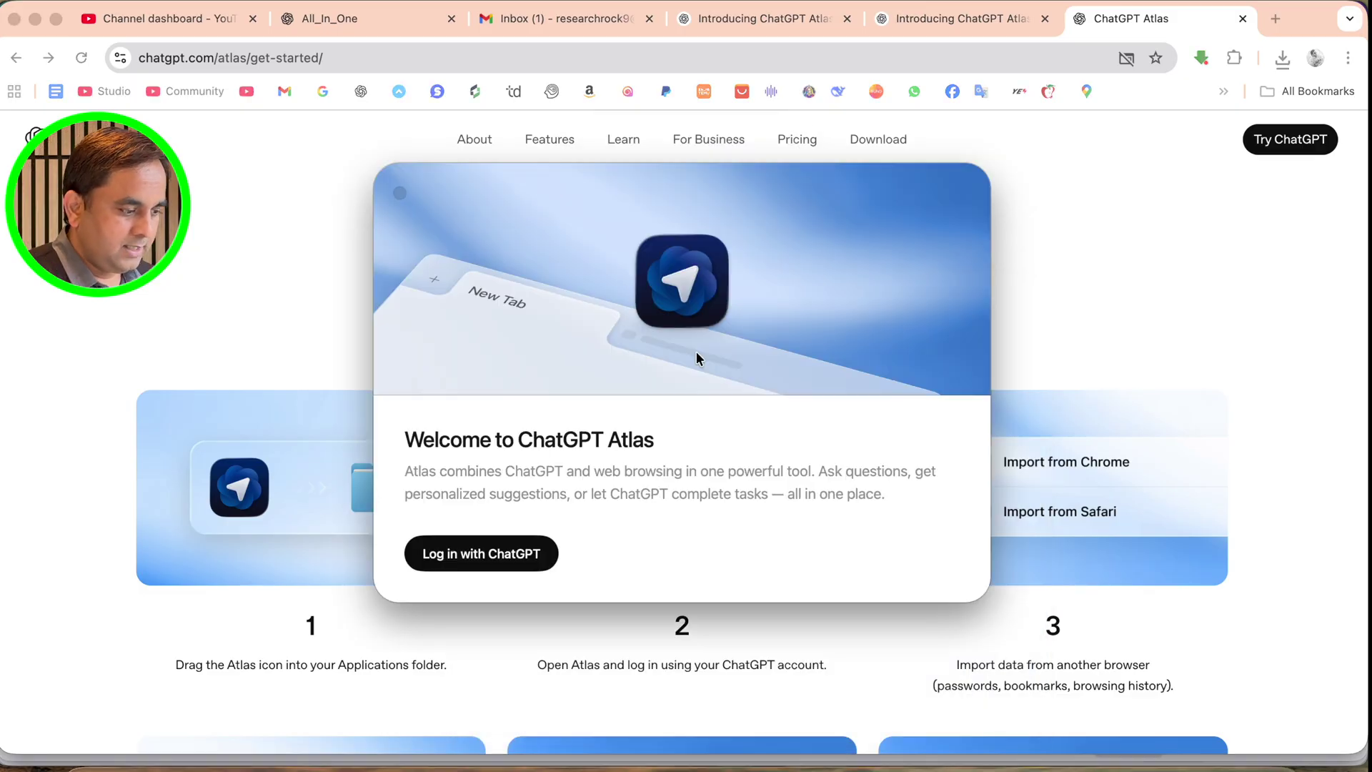
Log in with ChatGPT through Continue with Google, entering the account e-mail address
click(491, 562)
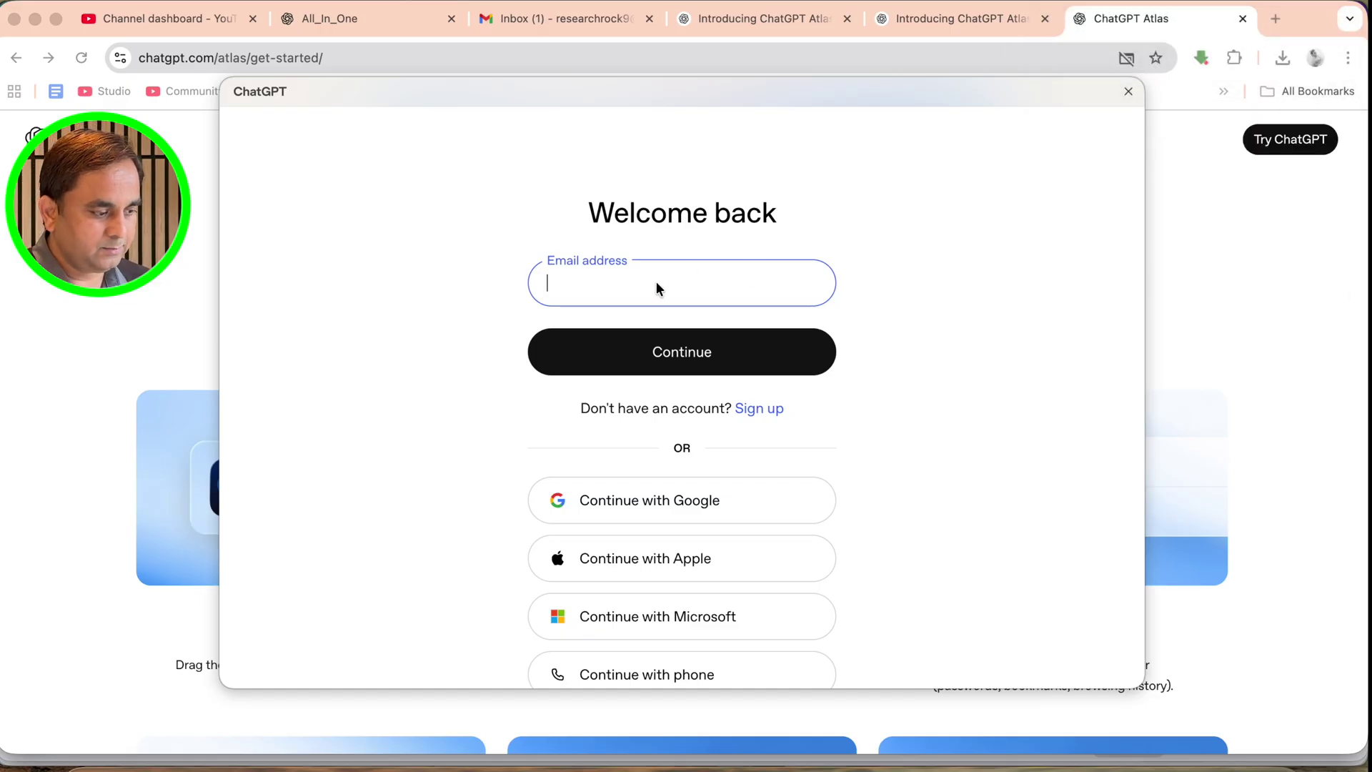
click(678, 508)
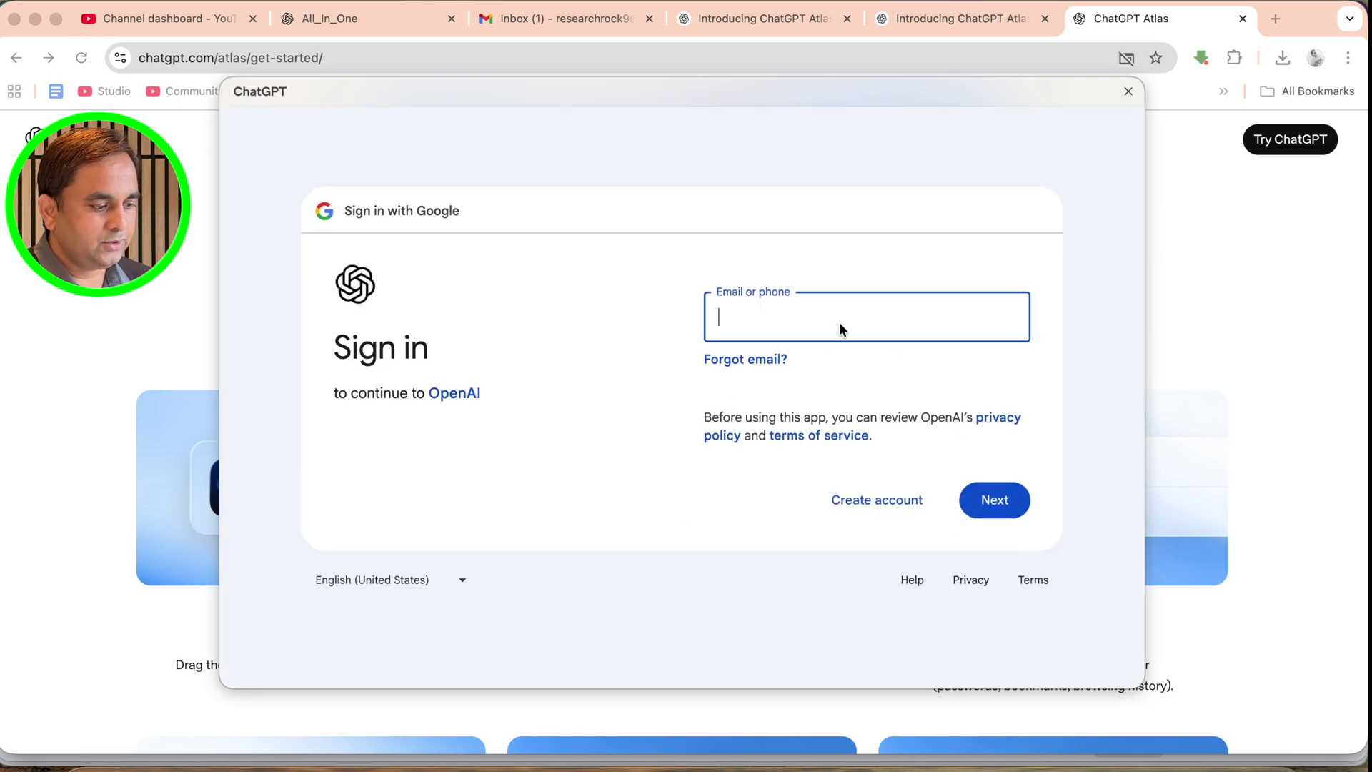
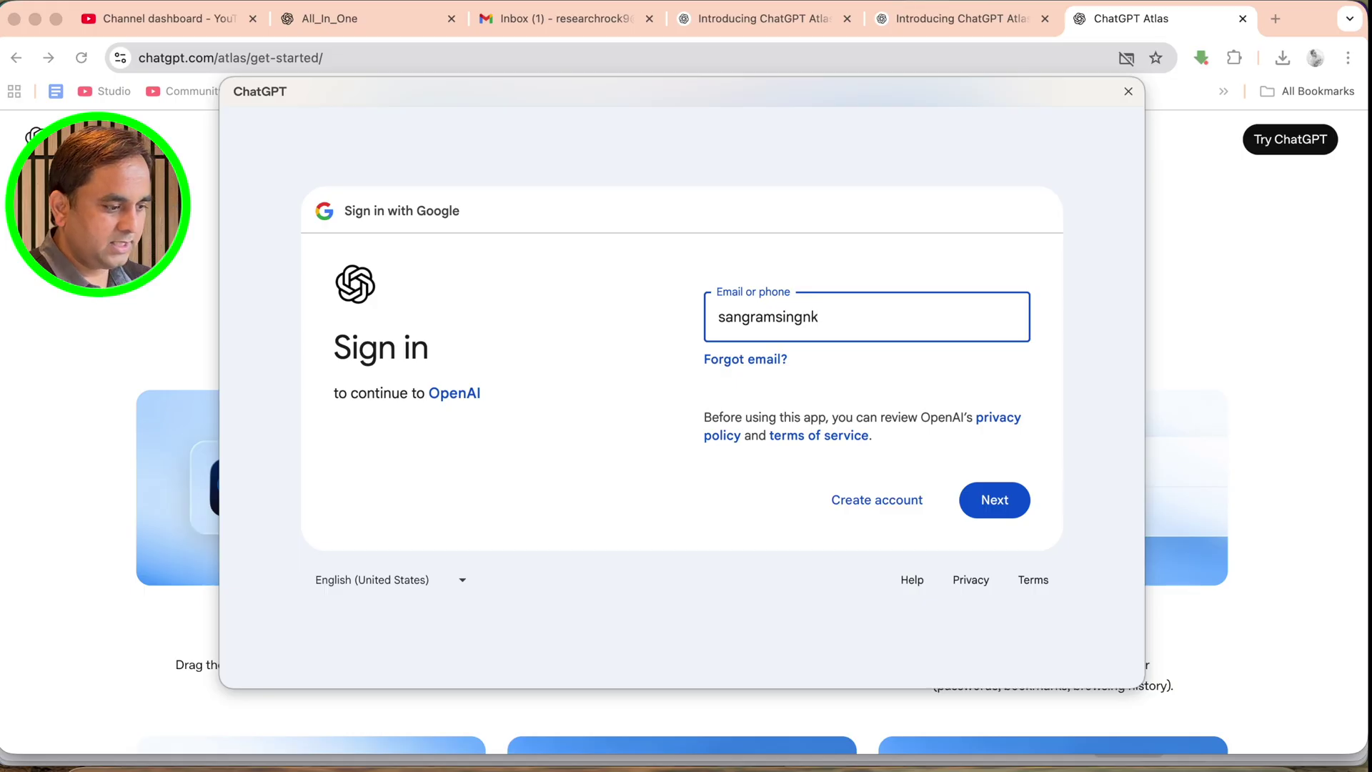
key(Return)
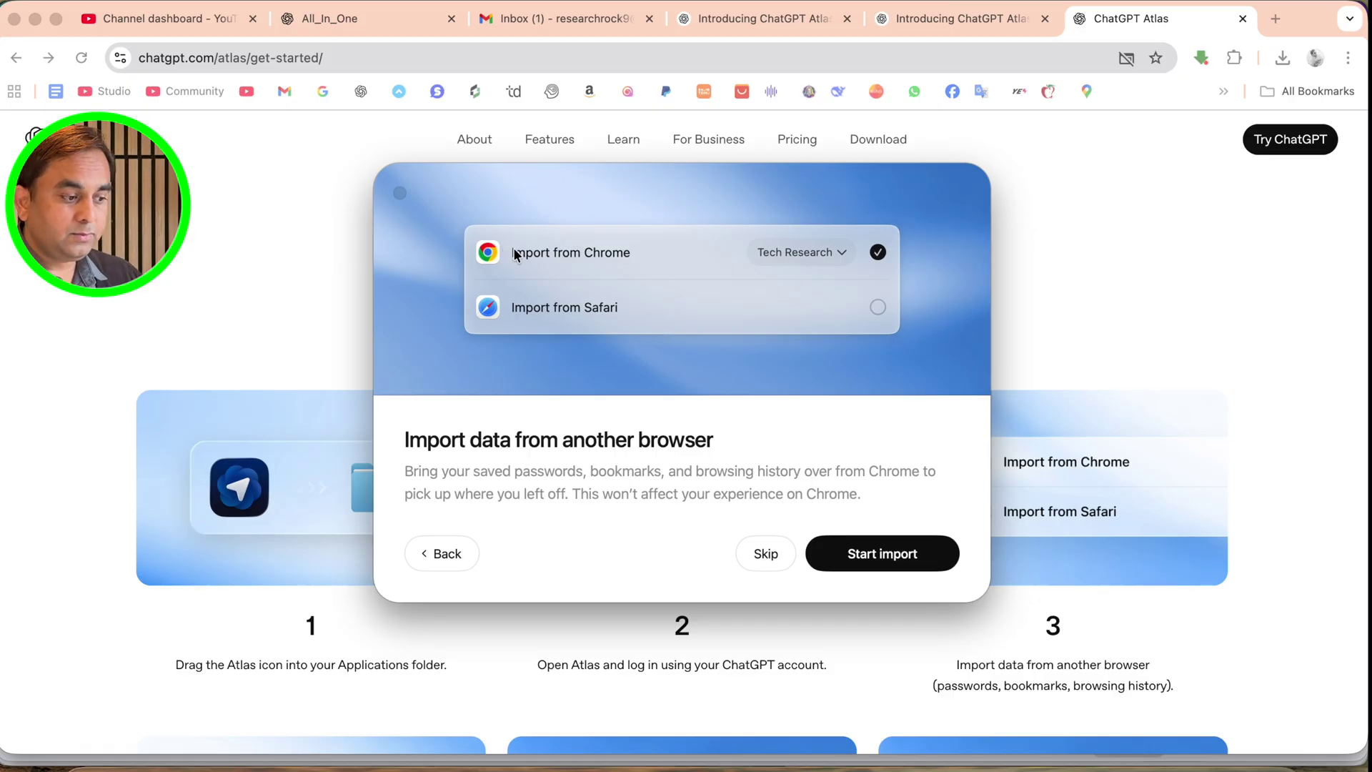
Switch the import source to another Chrome profile, then bring that profile's Gmail window forward from Chrome's Dock menu
click(830, 256)
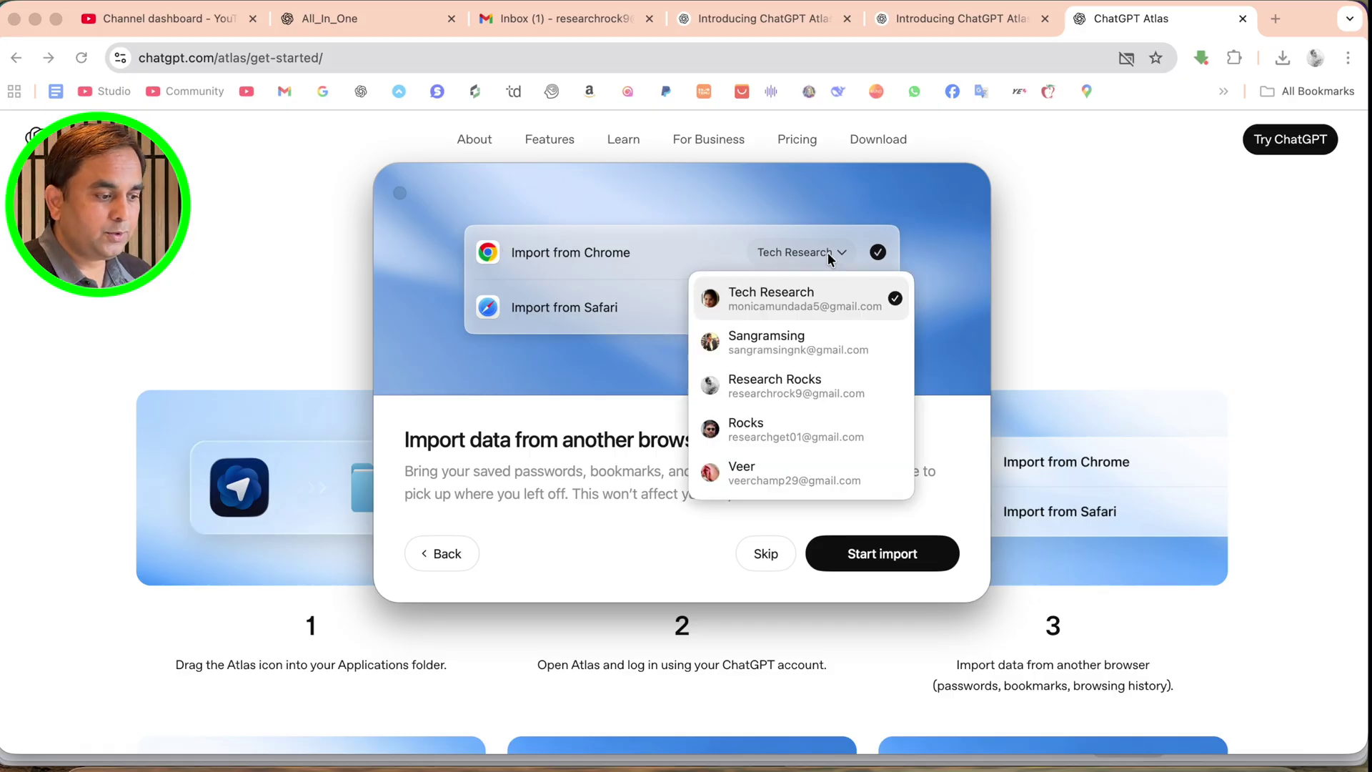
click(767, 346)
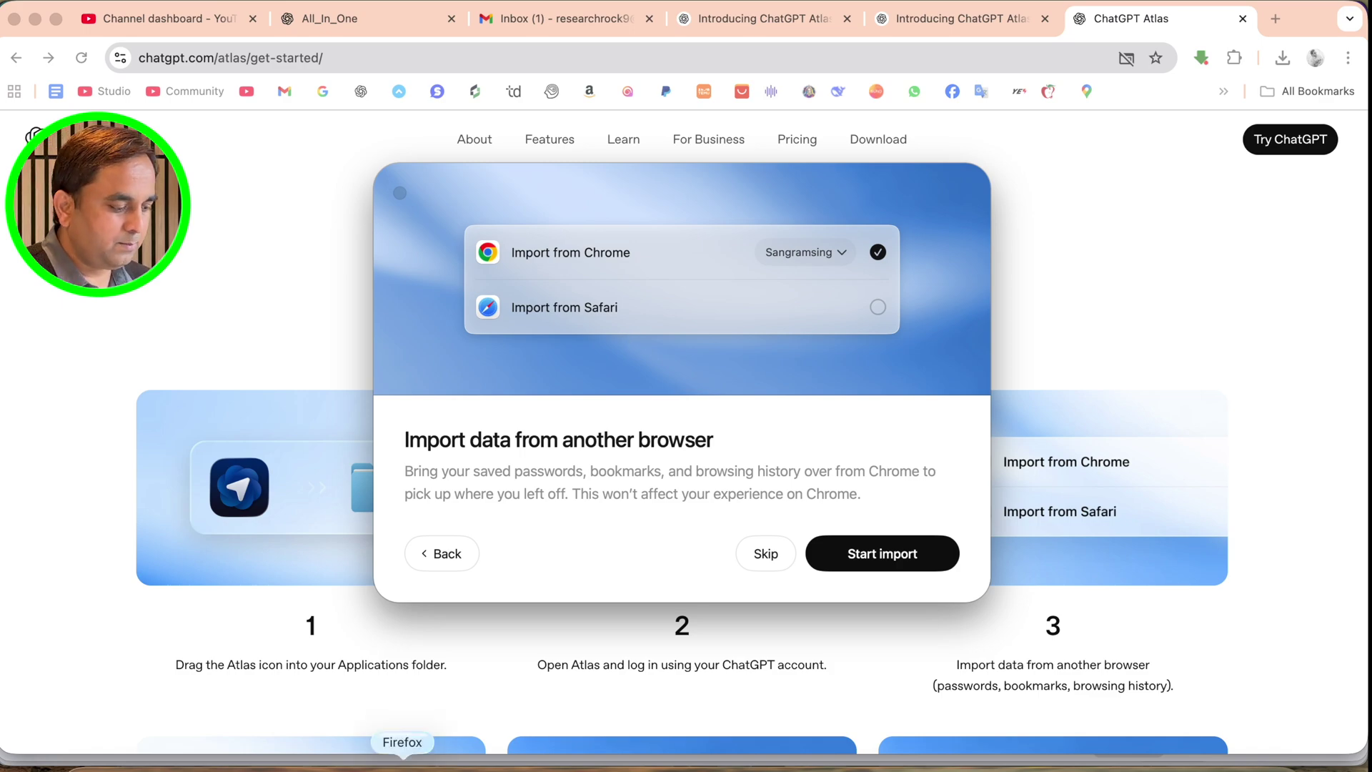
right_click(477, 765)
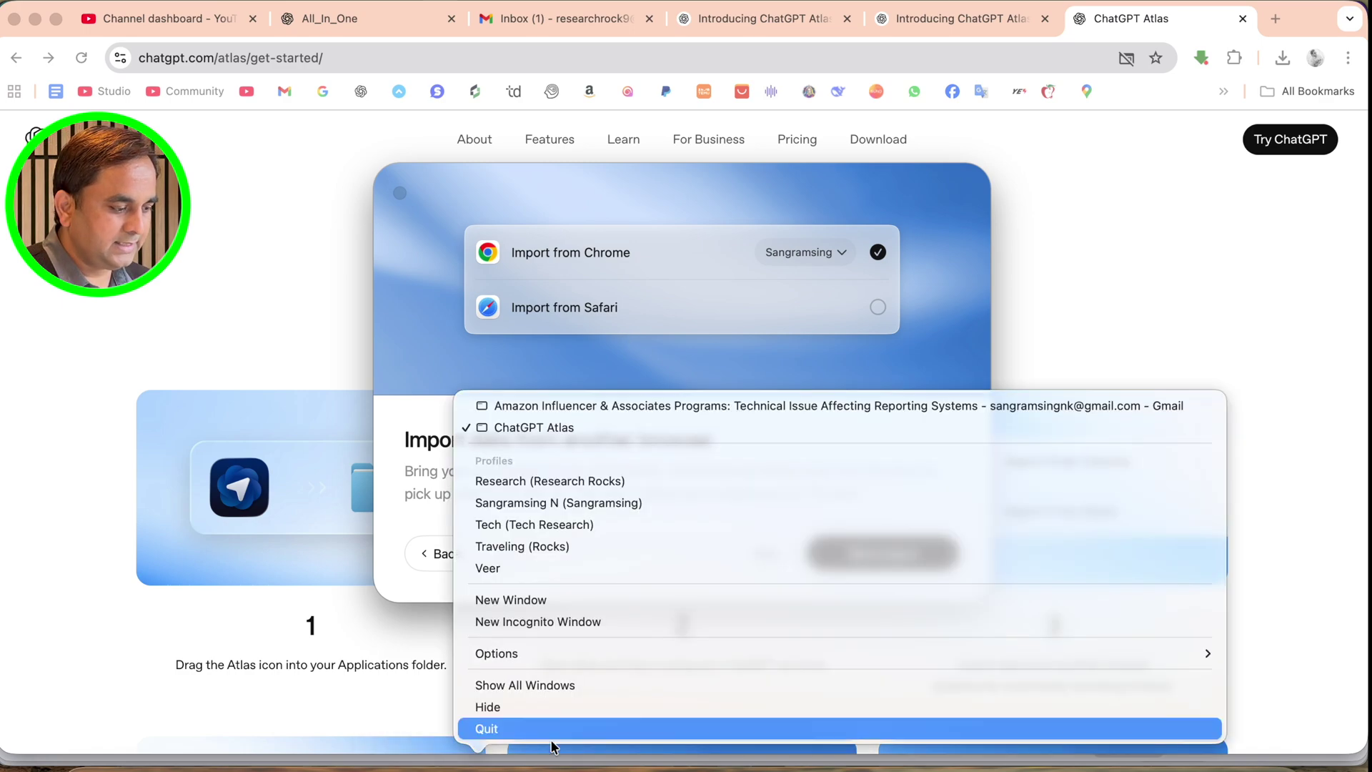
click(567, 502)
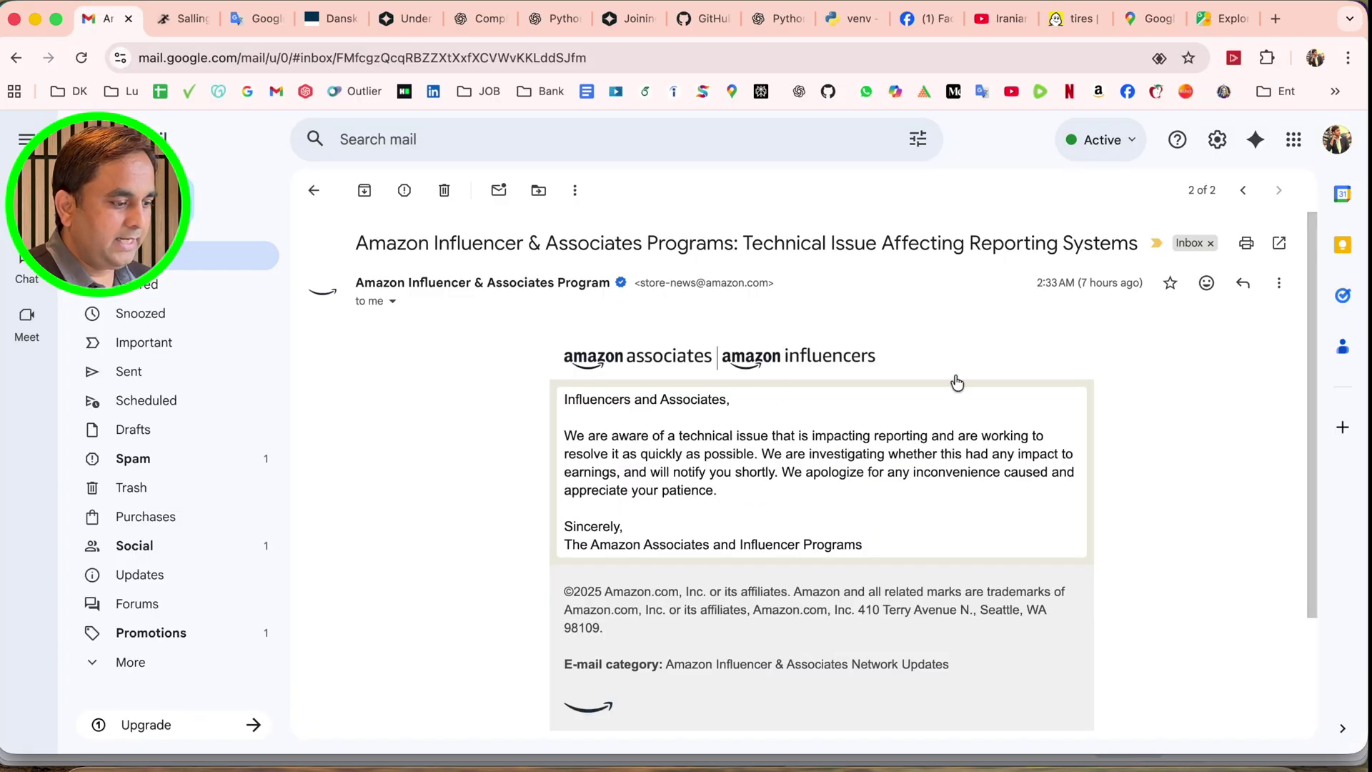
Open a new Chrome tab, check the overflow bookmarks, then return to ChatGPT Atlas from the Dock
click(1275, 19)
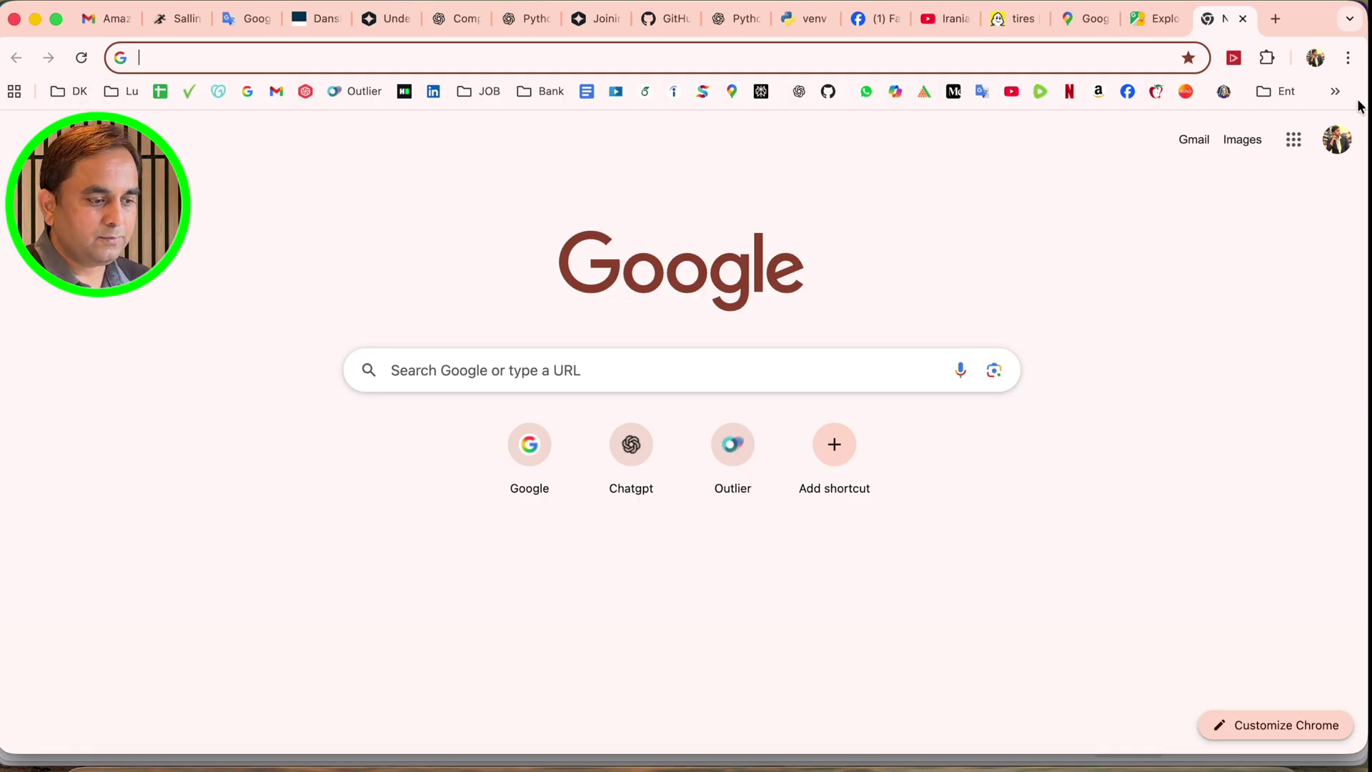
click(1336, 92)
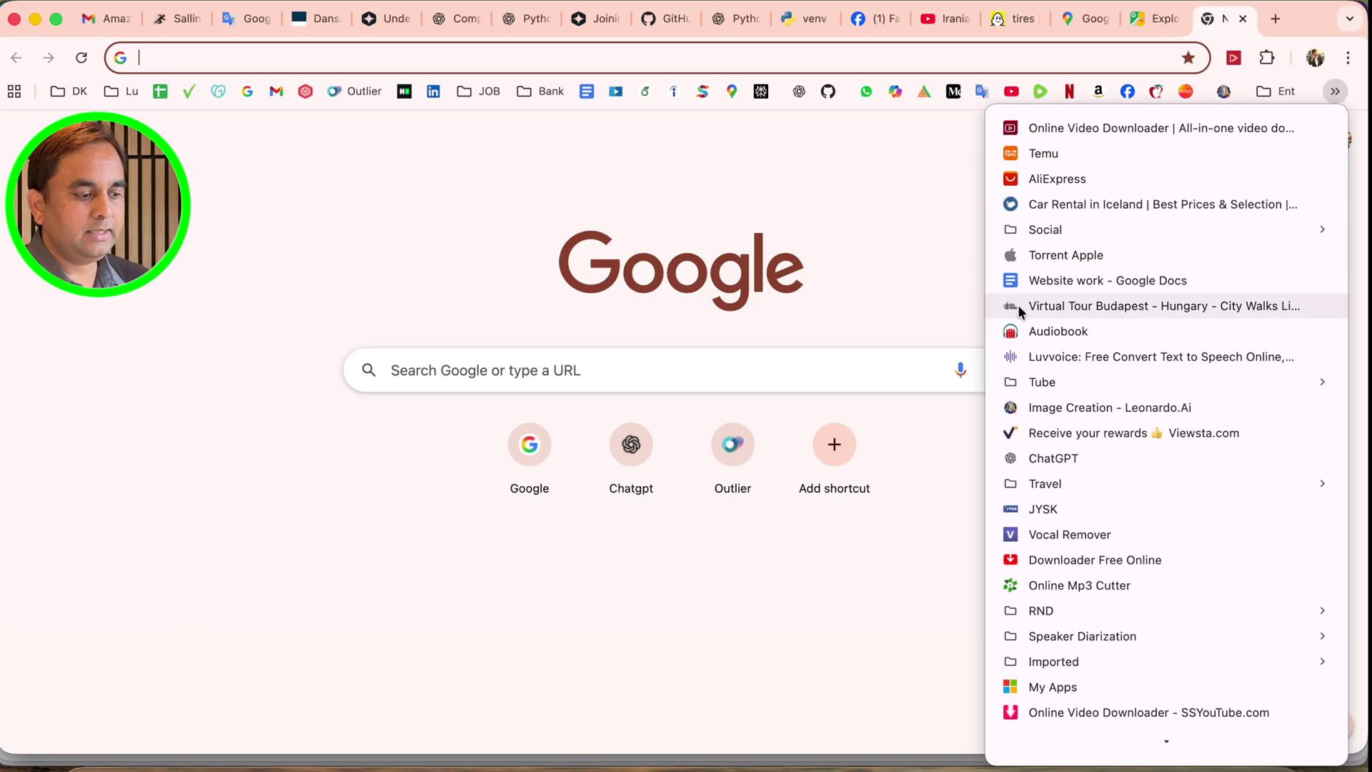
click(918, 268)
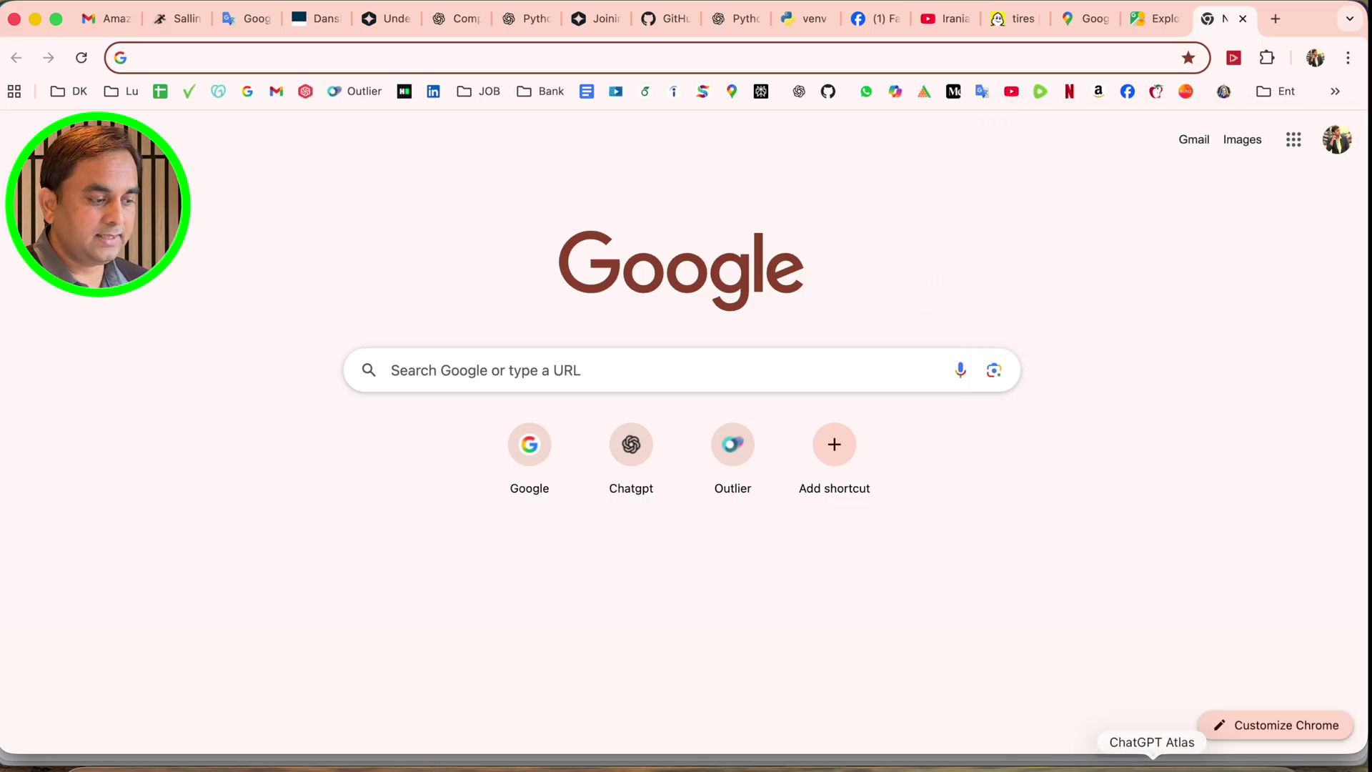
click(1153, 767)
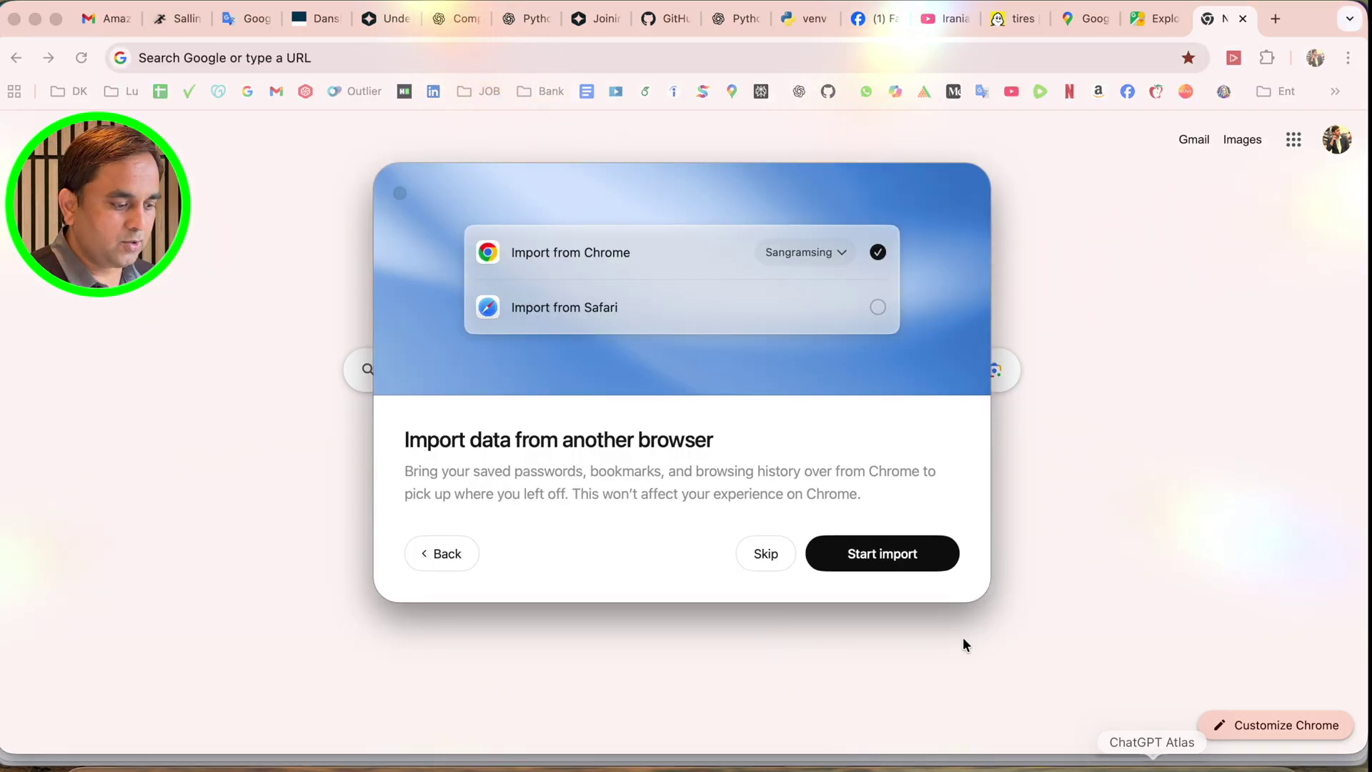
Start the Chrome import and allow keychain access by entering the keychain password twice
click(872, 557)
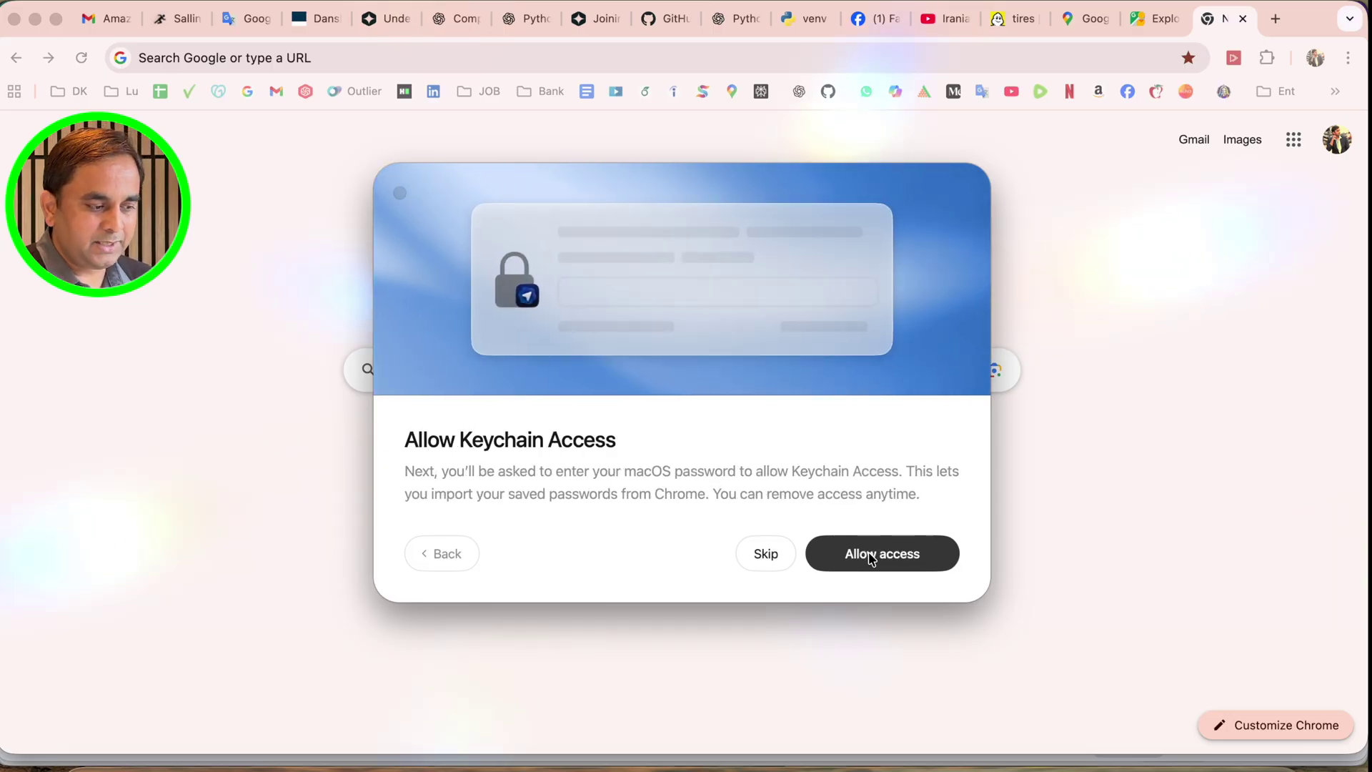
click(872, 558)
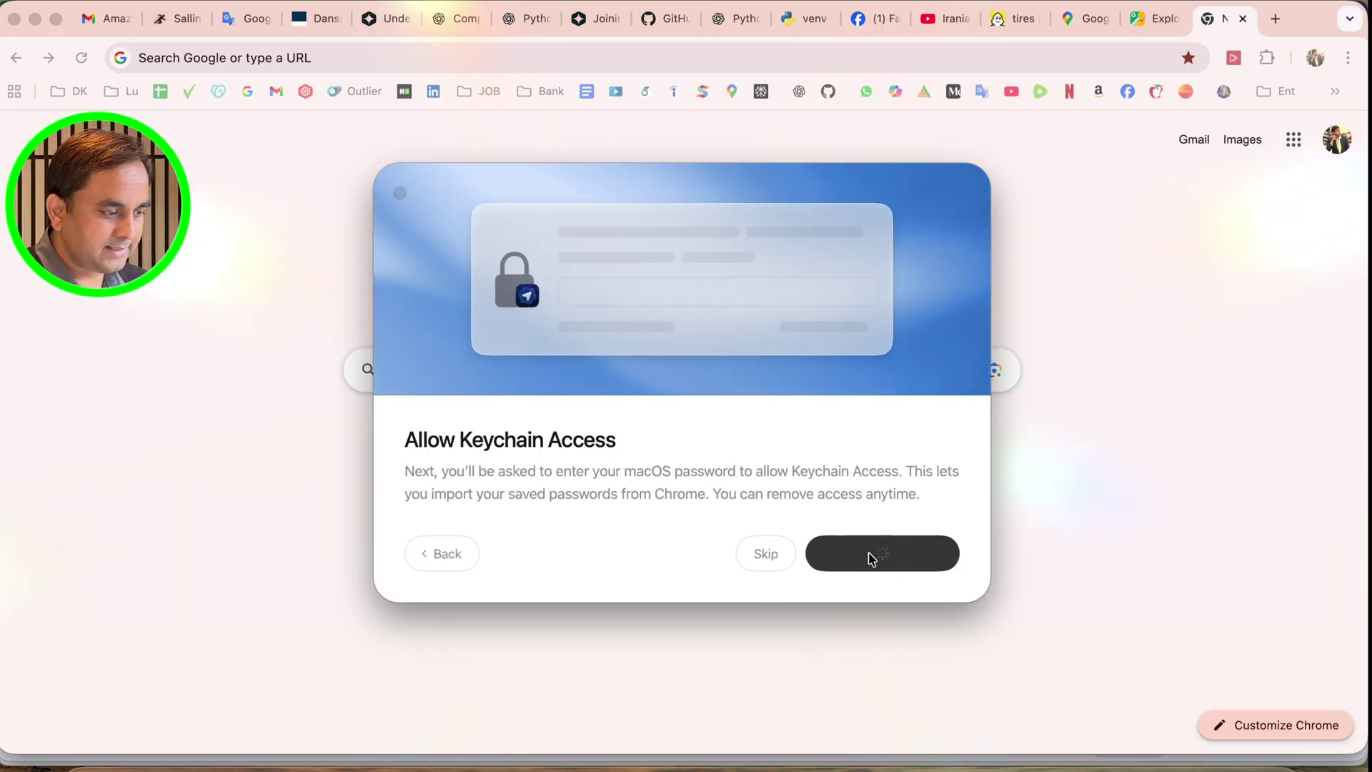
text(••••)
key(Return)
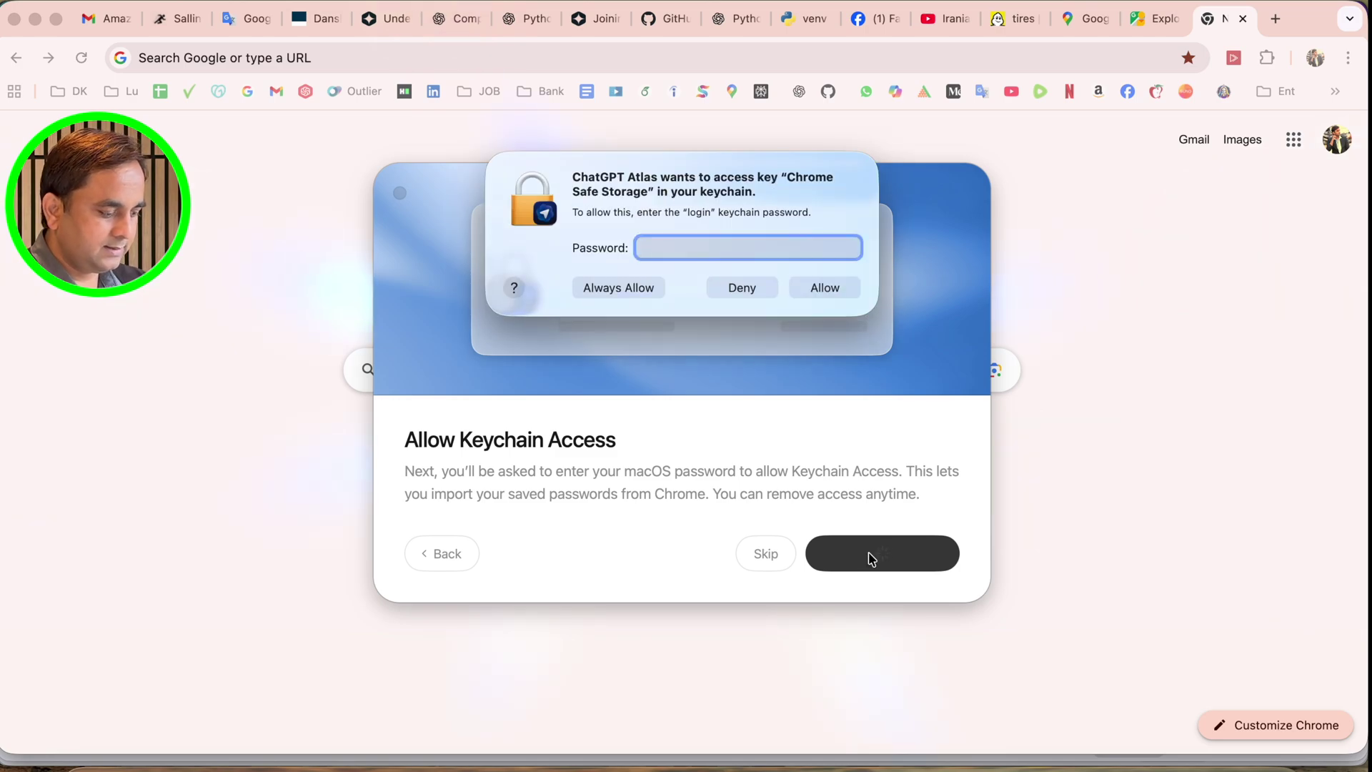
text(••••)
key(Return)
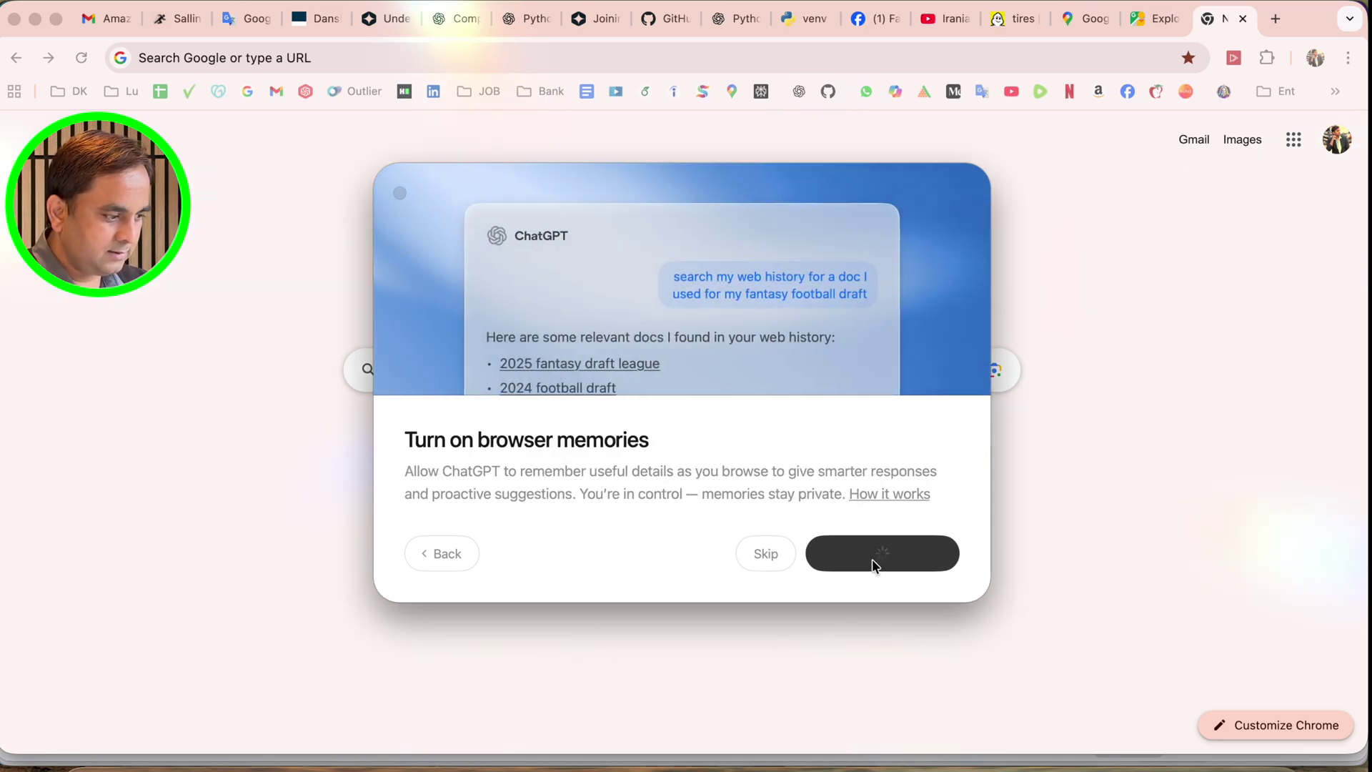
Finish the intro steps keeping Chrome as the default browser, then open a second tab
click(898, 559)
click(901, 556)
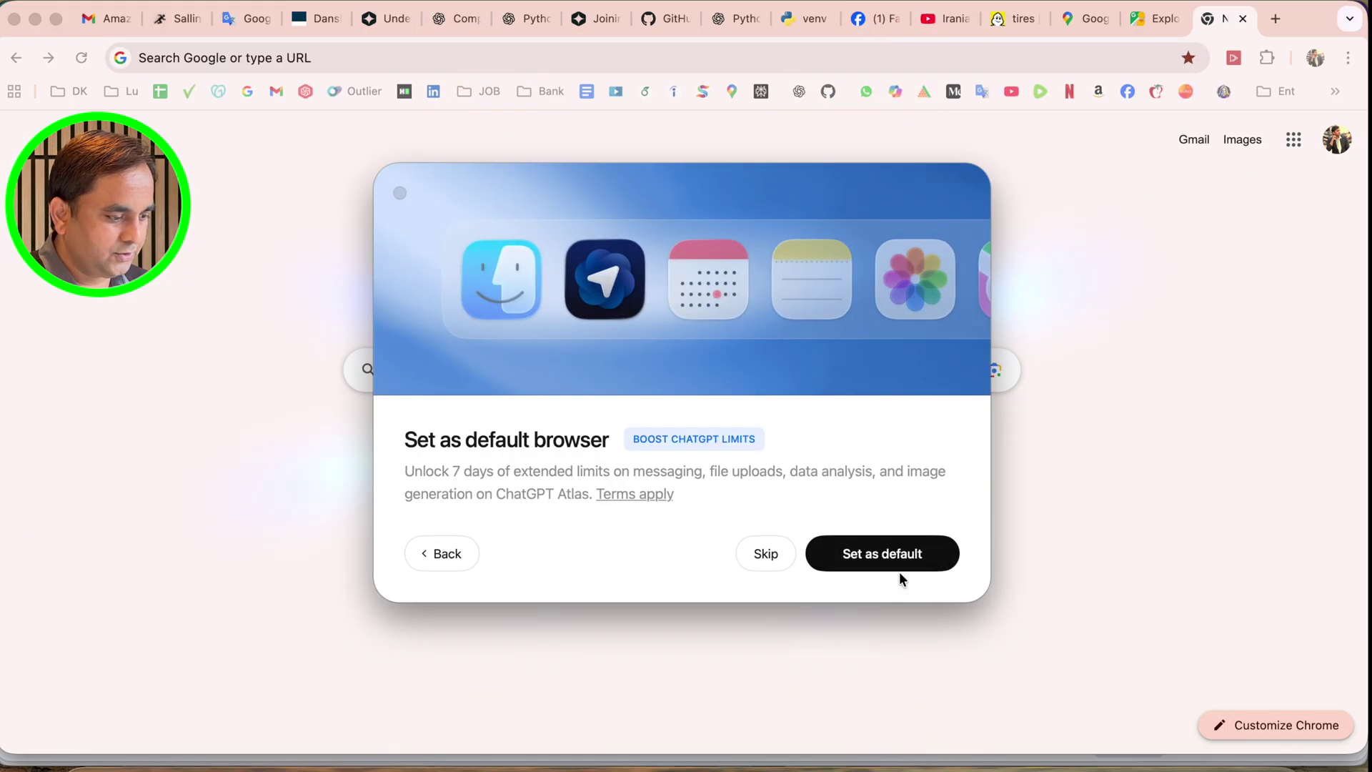
click(899, 562)
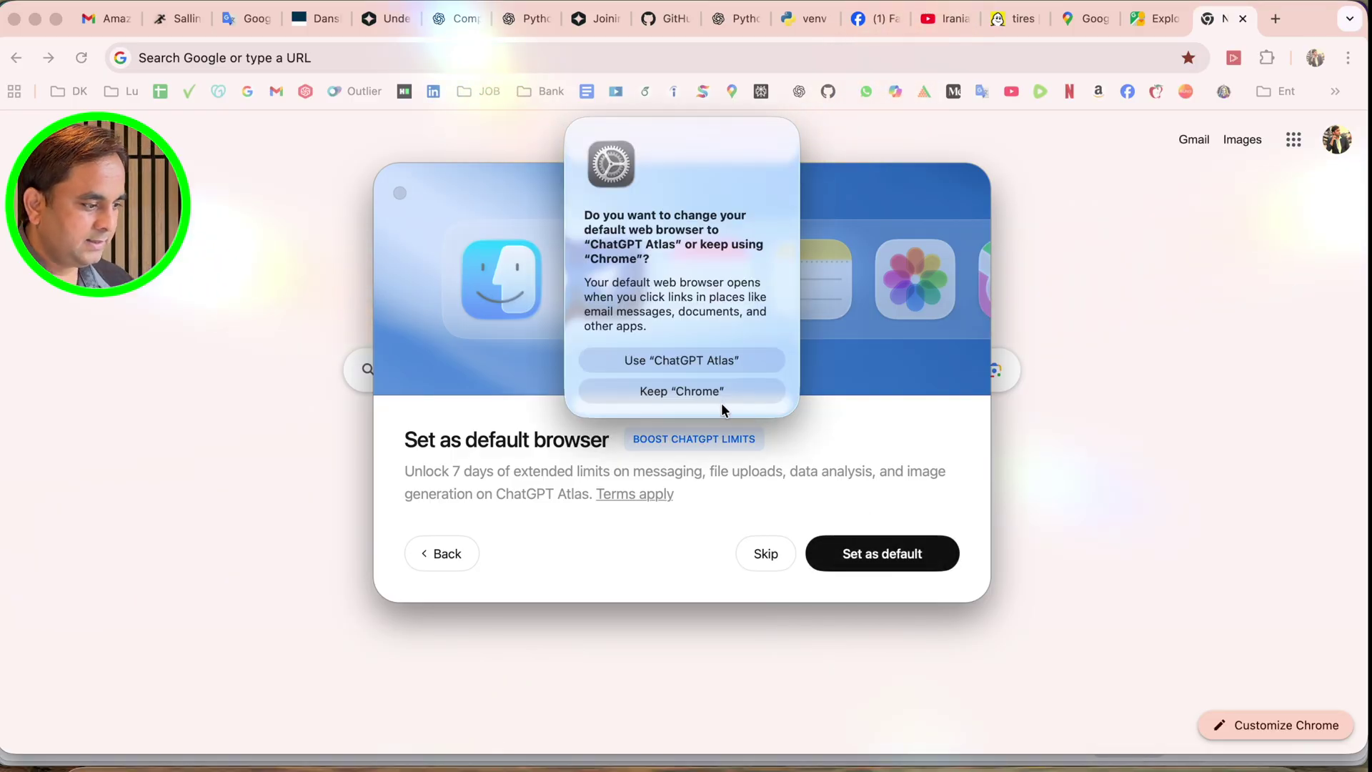
click(679, 392)
click(892, 555)
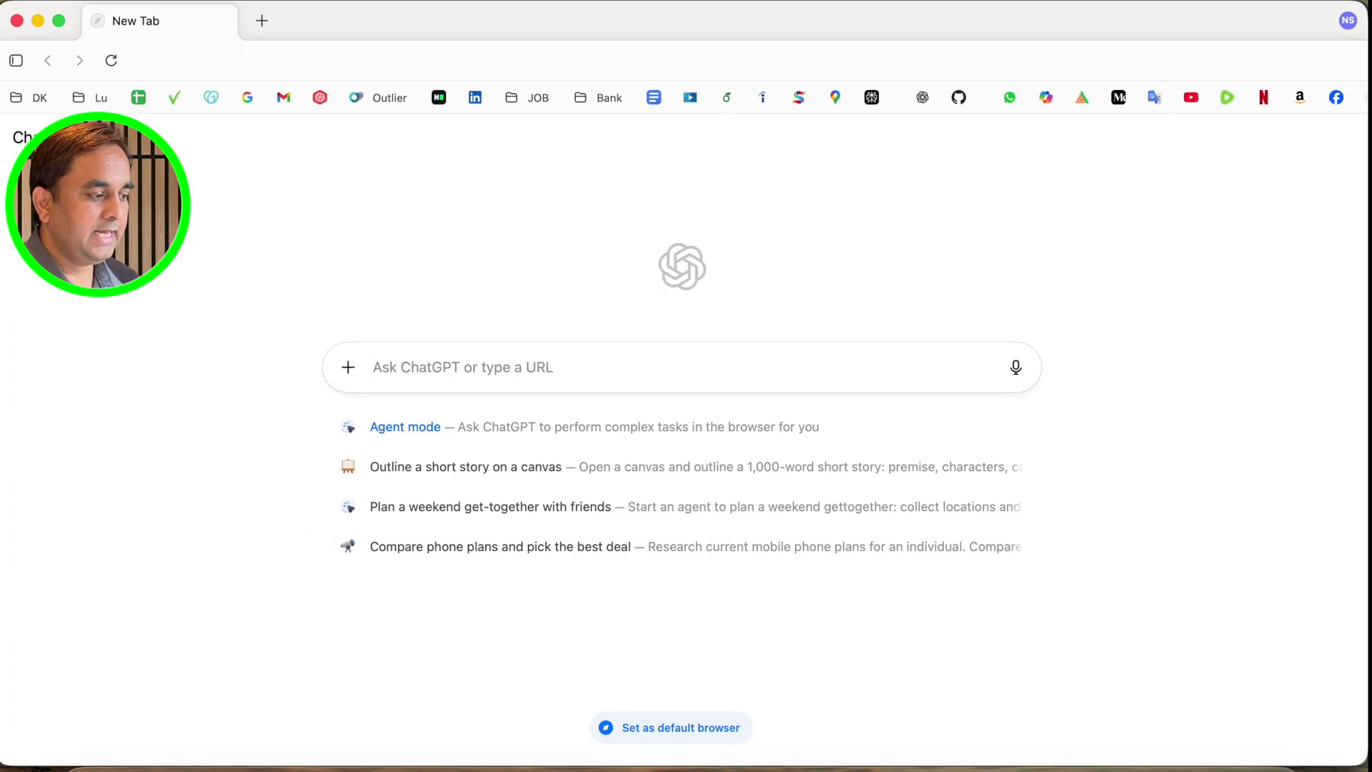
click(267, 25)
Load Google in the first tab, maximise the Atlas window, and toggle the ChatGPT sidebar
click(166, 20)
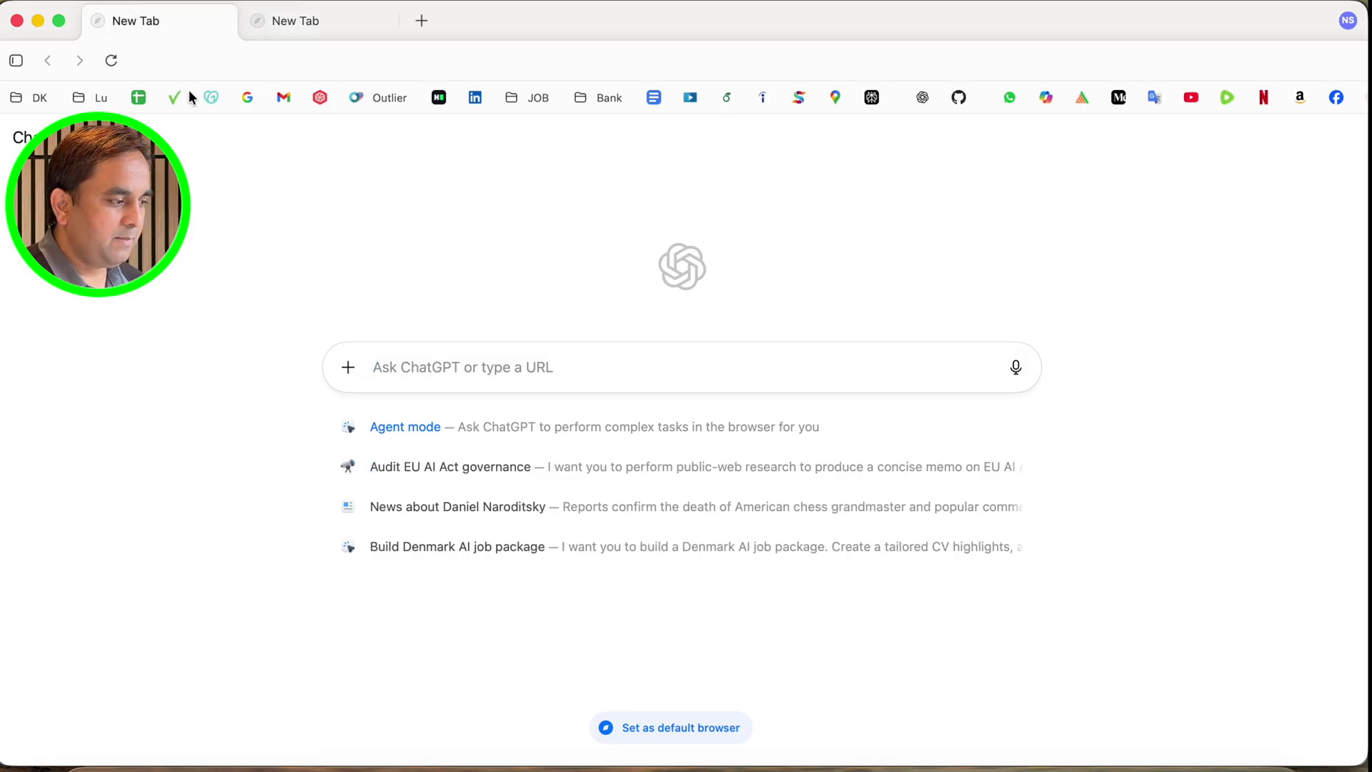
click(256, 105)
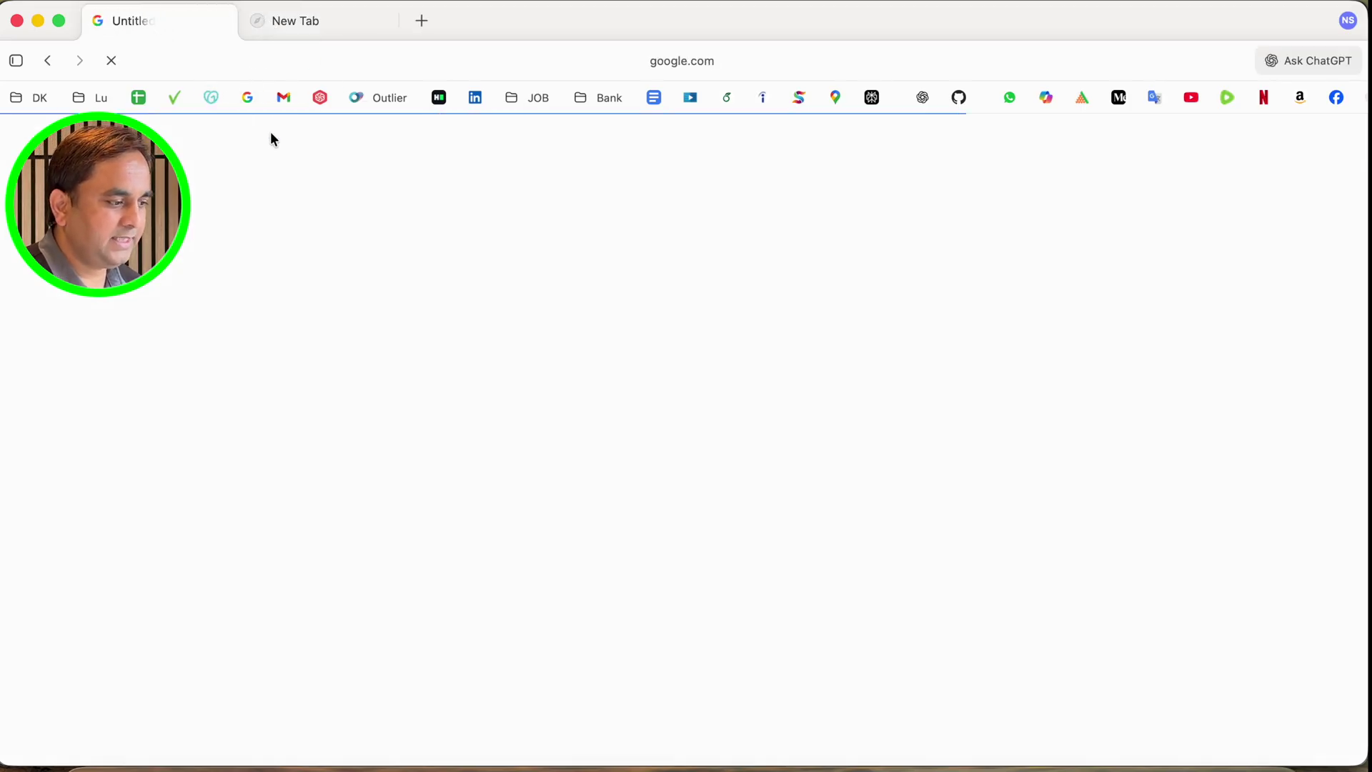
drag(518, 27, 559, 193)
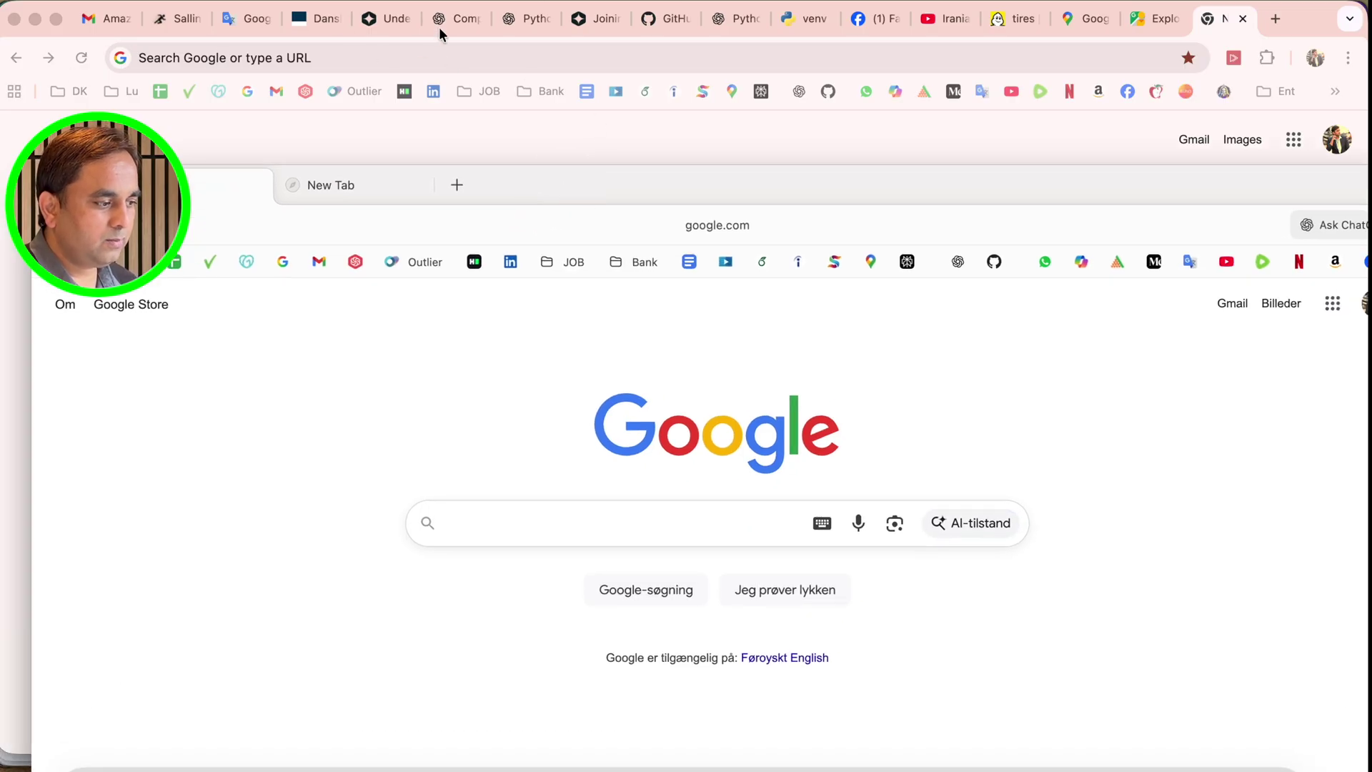
double_click(611, 184)
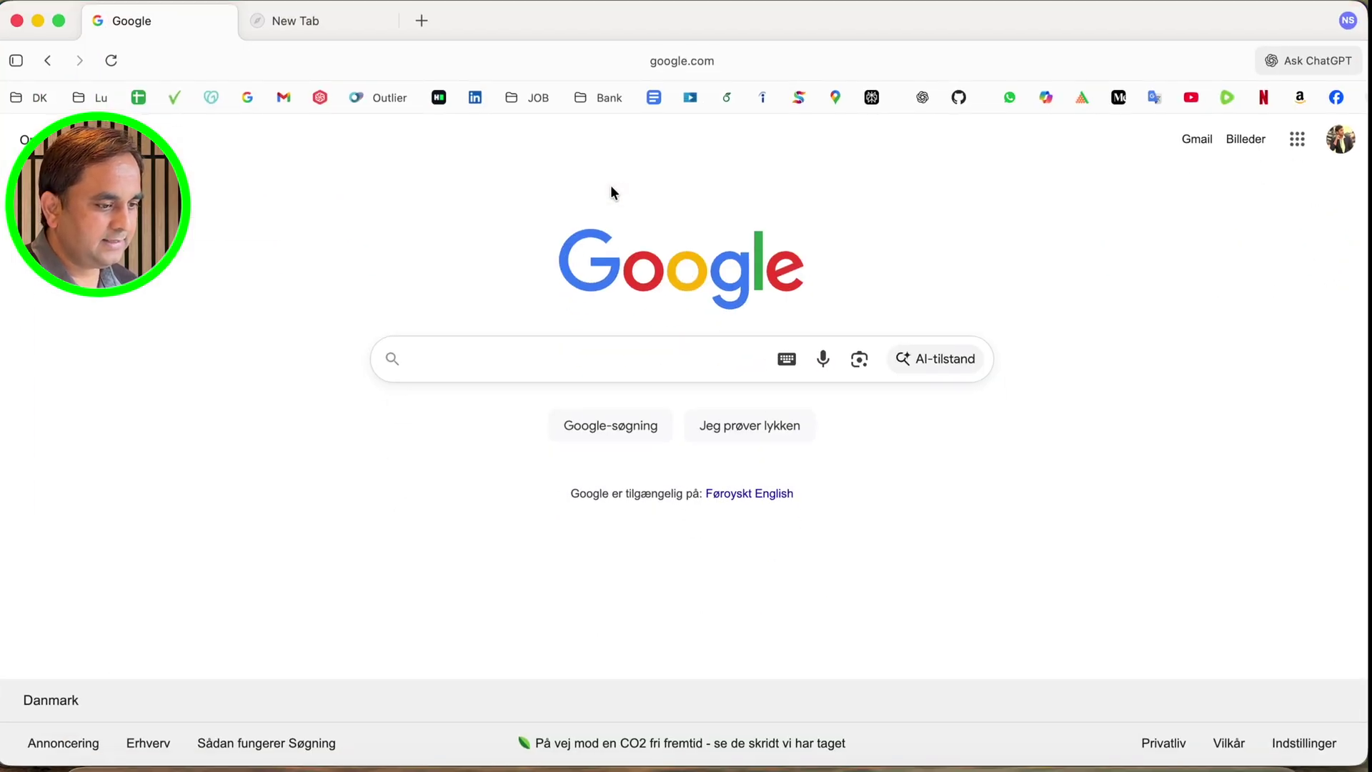
click(1301, 62)
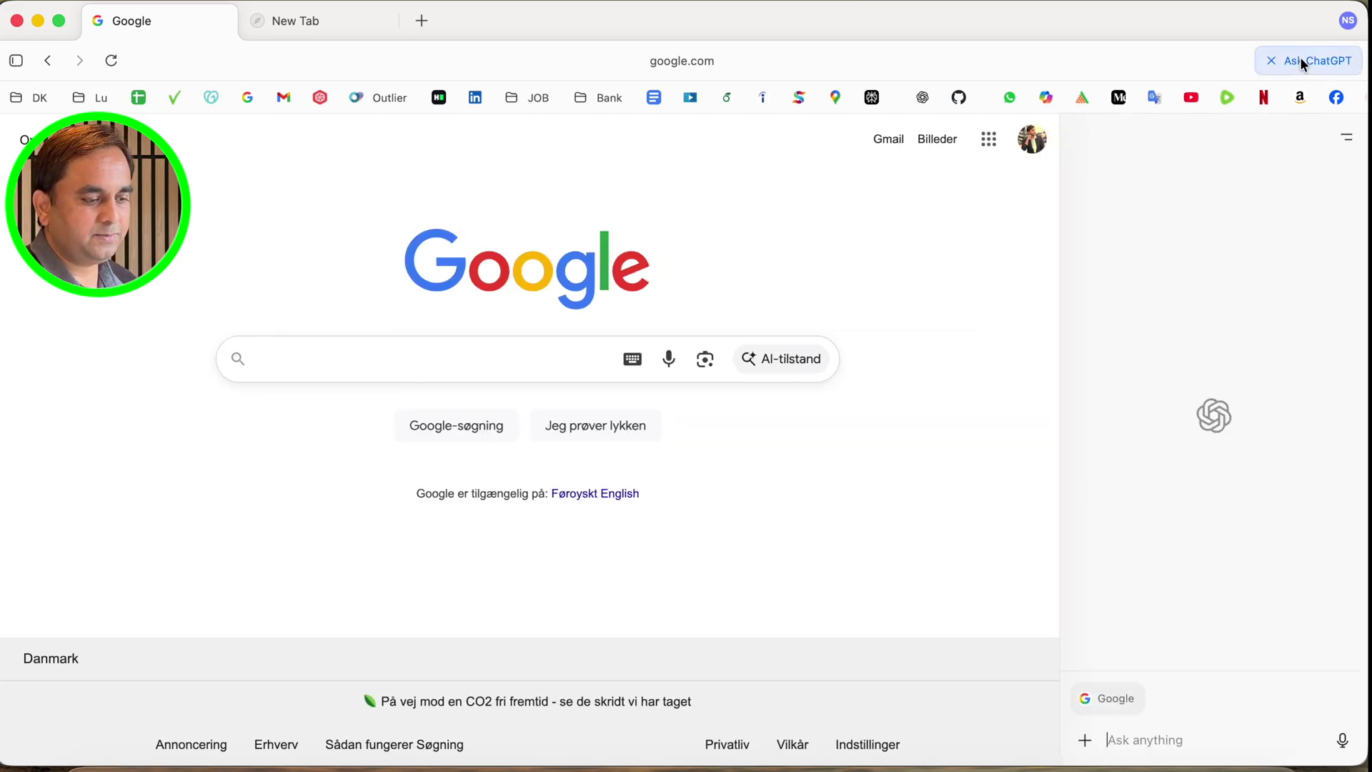
click(1032, 139)
Set the accent colour to blue, open Addresses settings in a new tab, and open the Gmail inbox
click(1272, 60)
click(1348, 20)
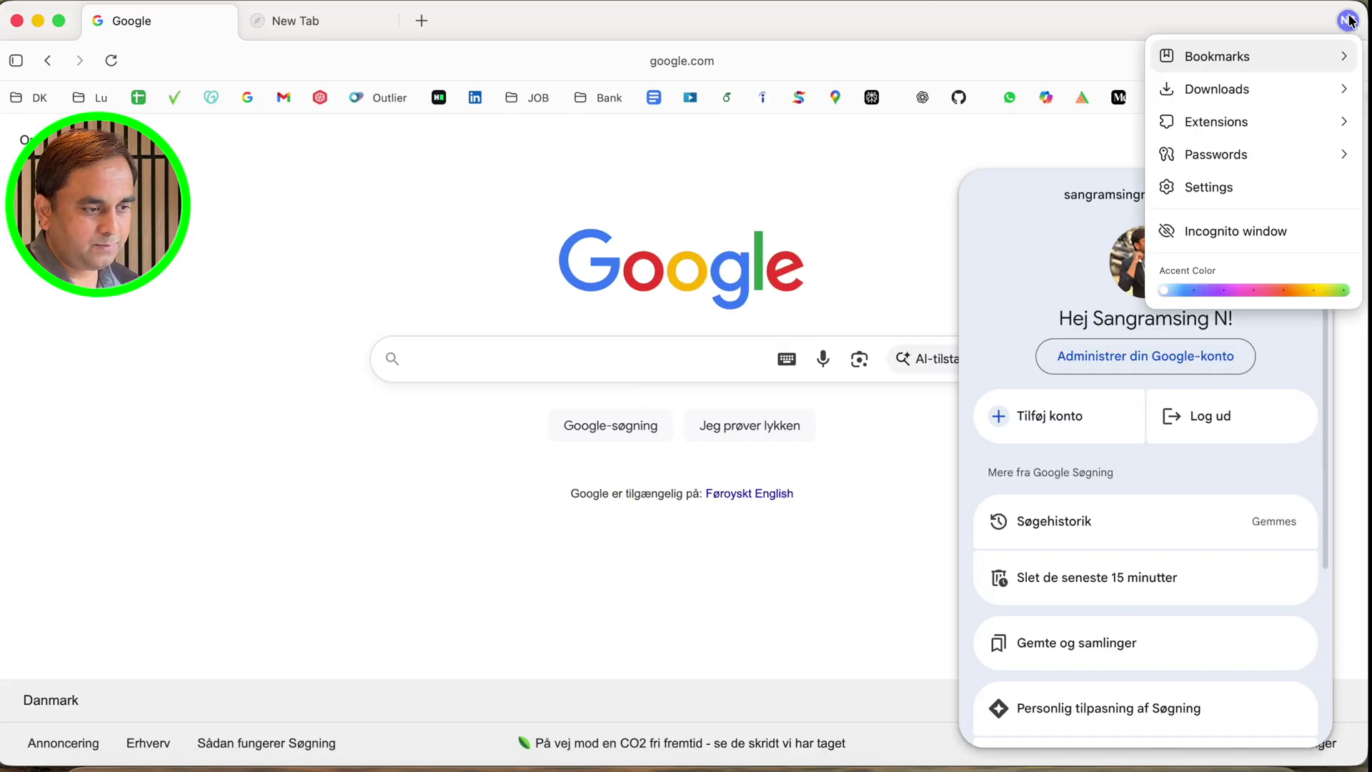
click(1193, 290)
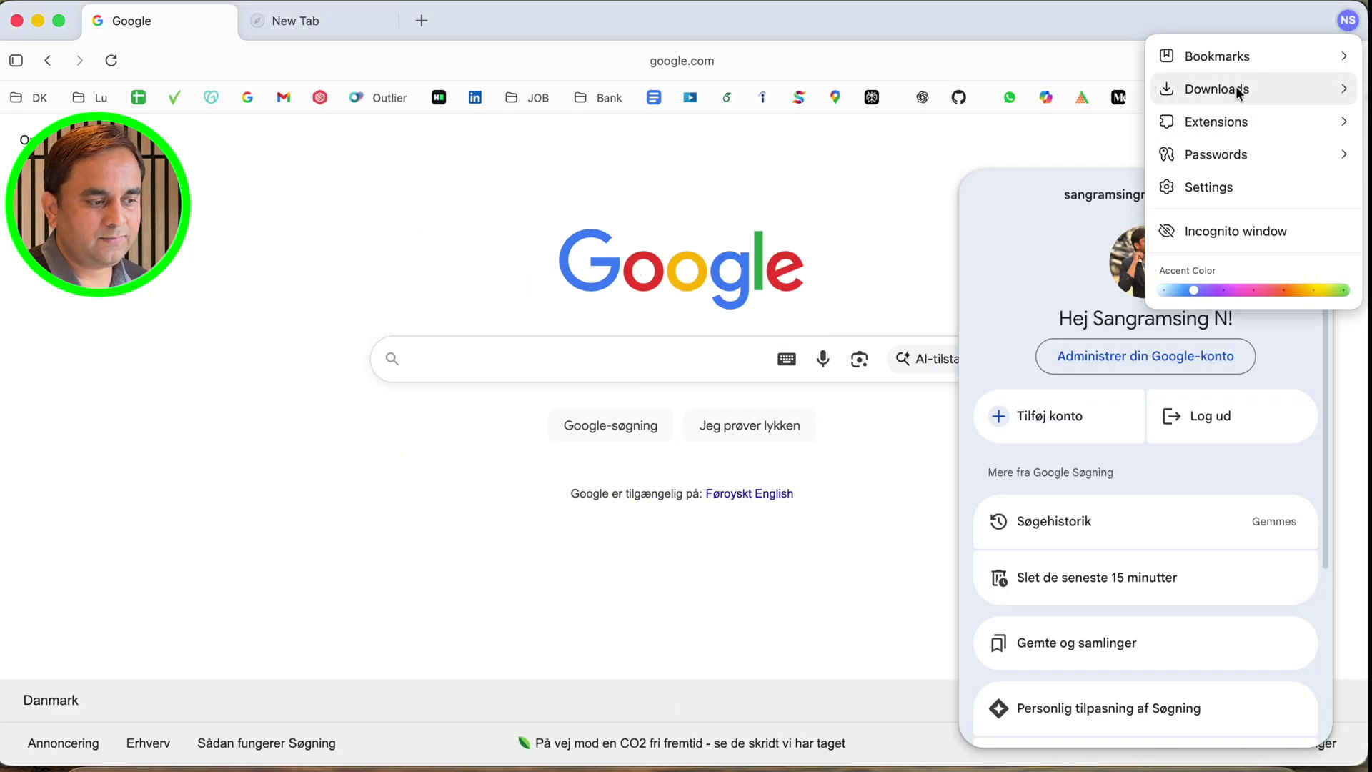
mouse_move(1172, 154)
click(997, 221)
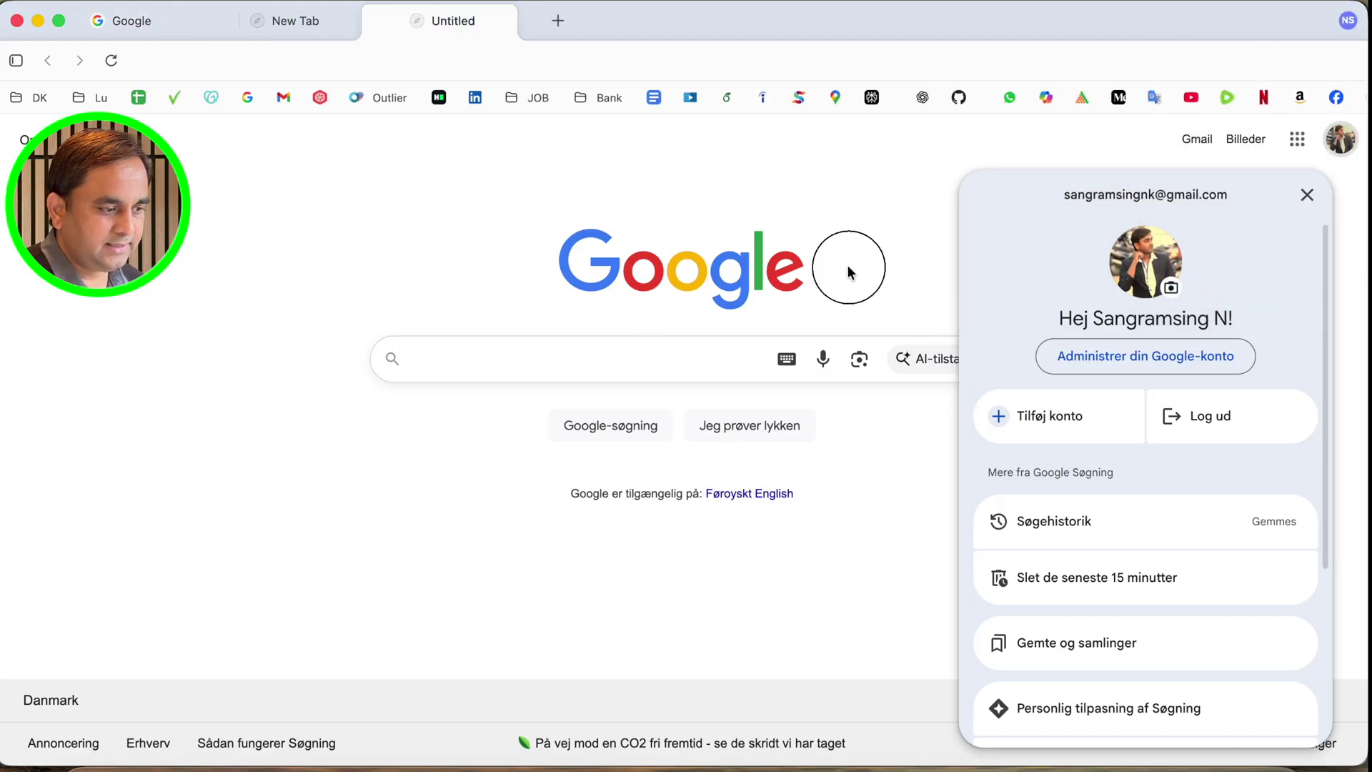
click(775, 495)
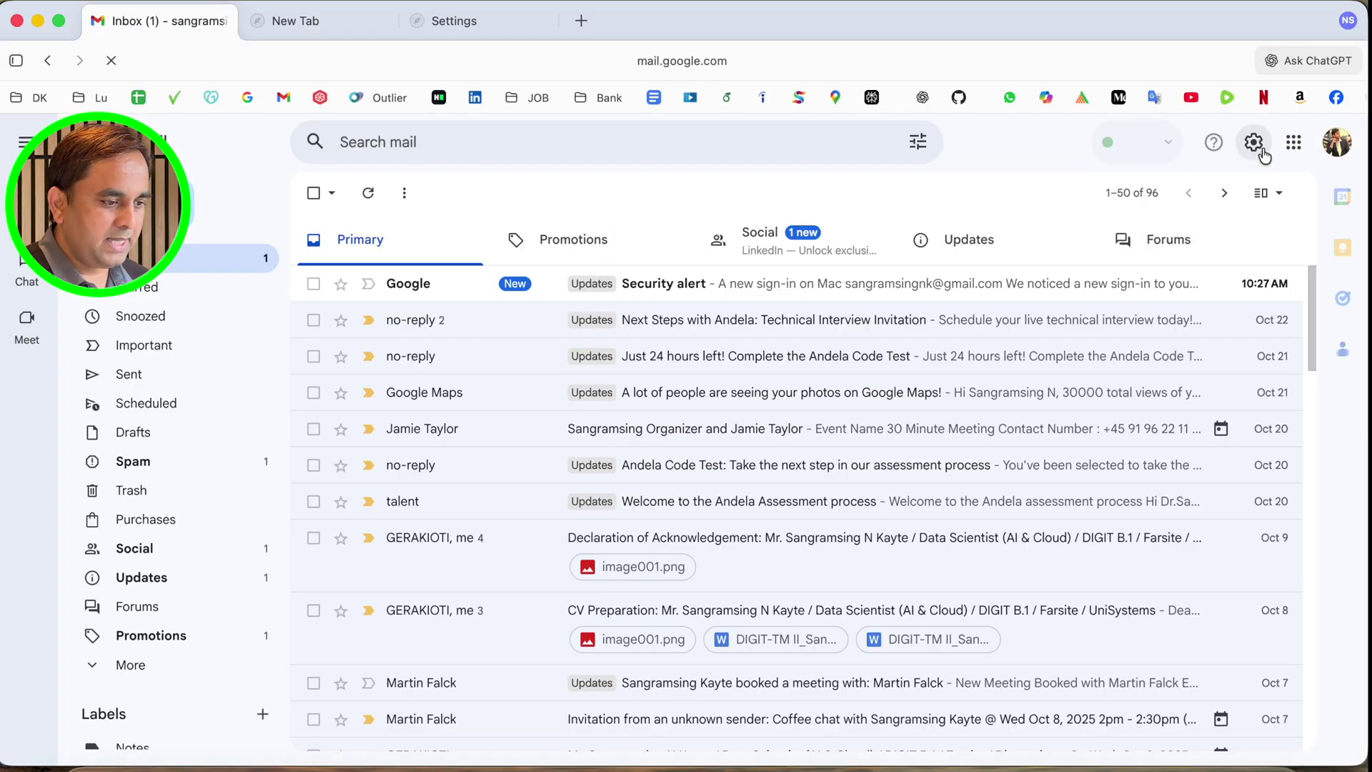
Ask the ChatGPT sidebar beside Gmail about a 'new email', then switch to the New Tab
click(1313, 63)
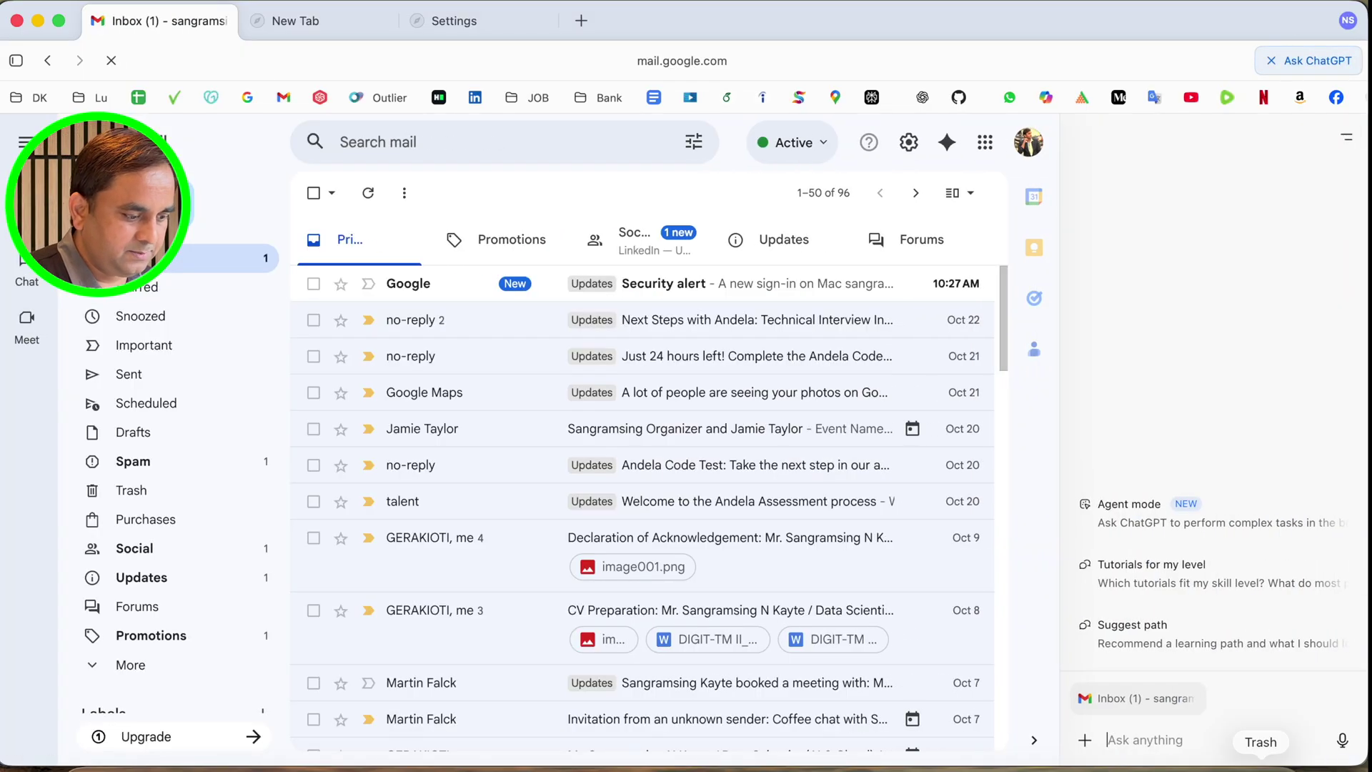
text(new email)
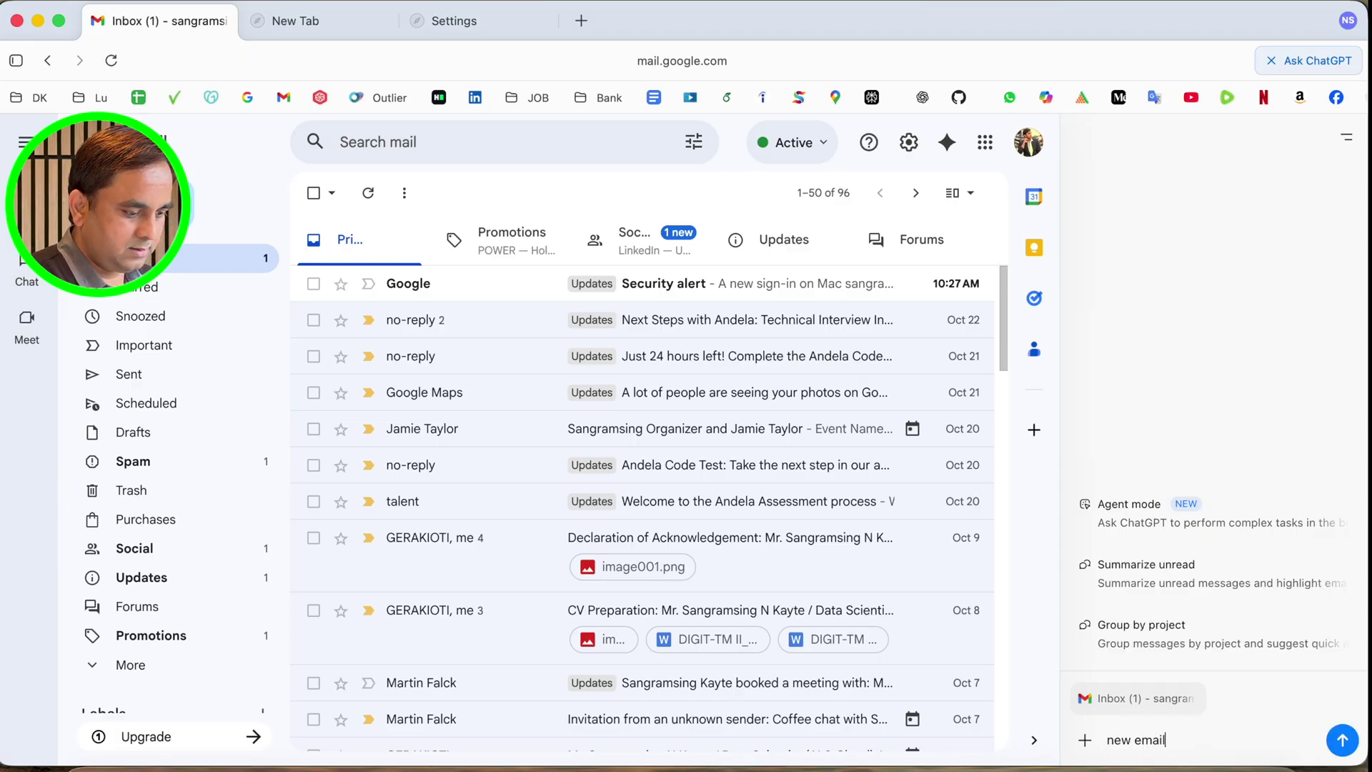
key(Return)
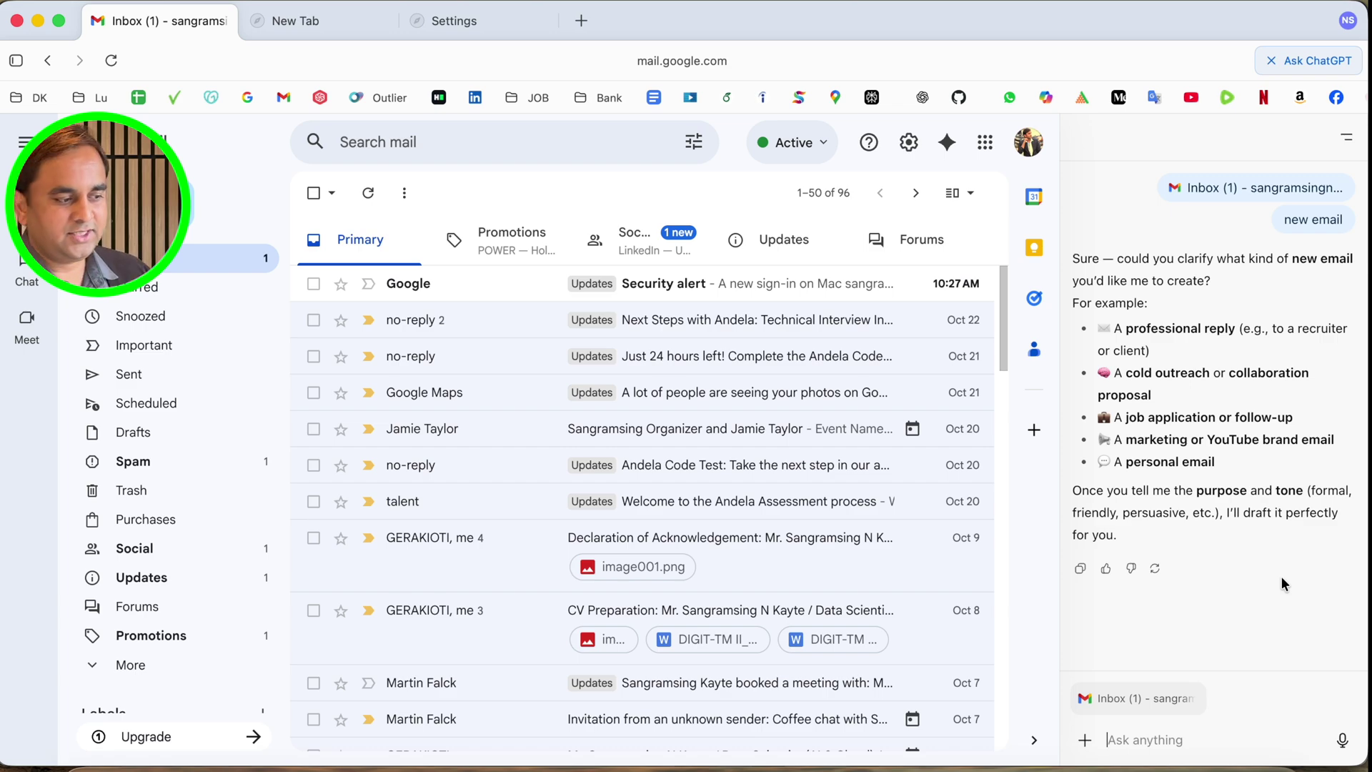
click(344, 20)
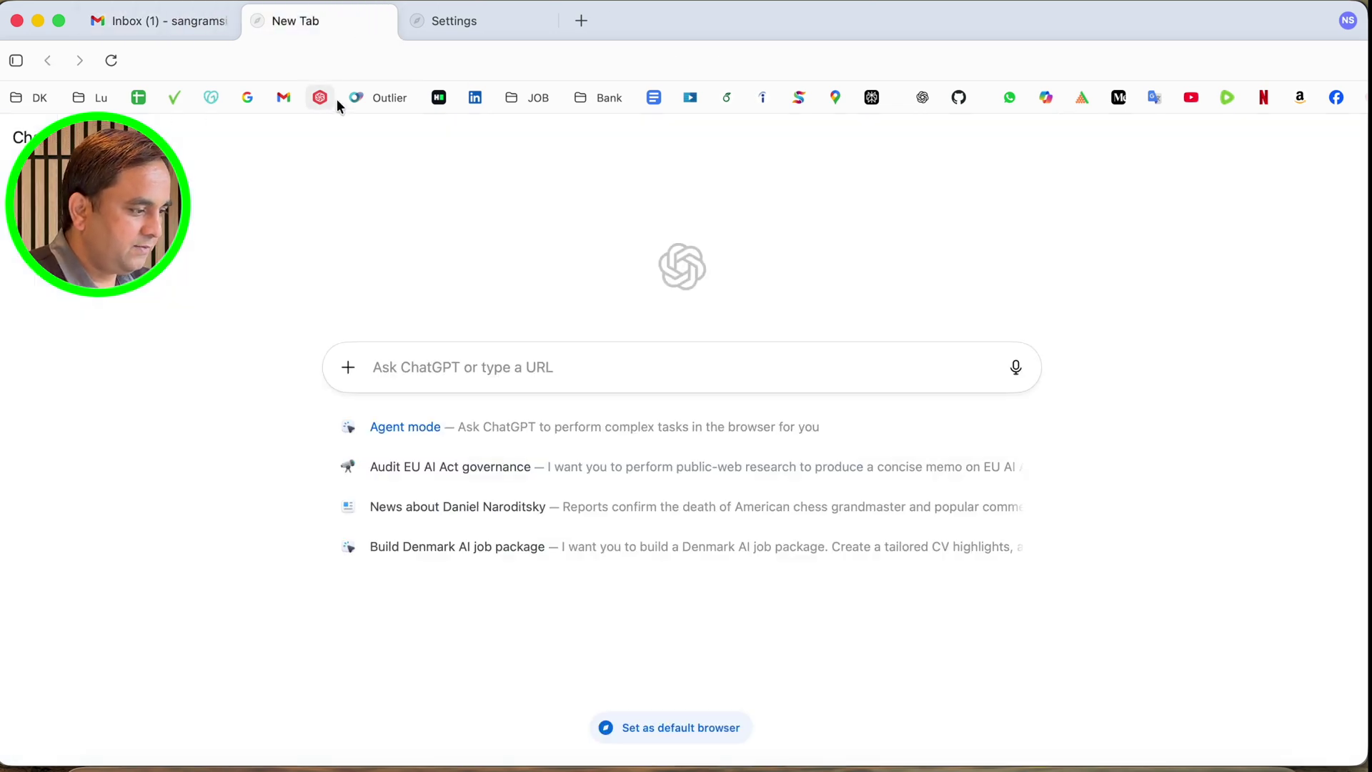
Load YouTube, ask the sidebar about 'research rocks', then switch to the Settings tab
click(1192, 98)
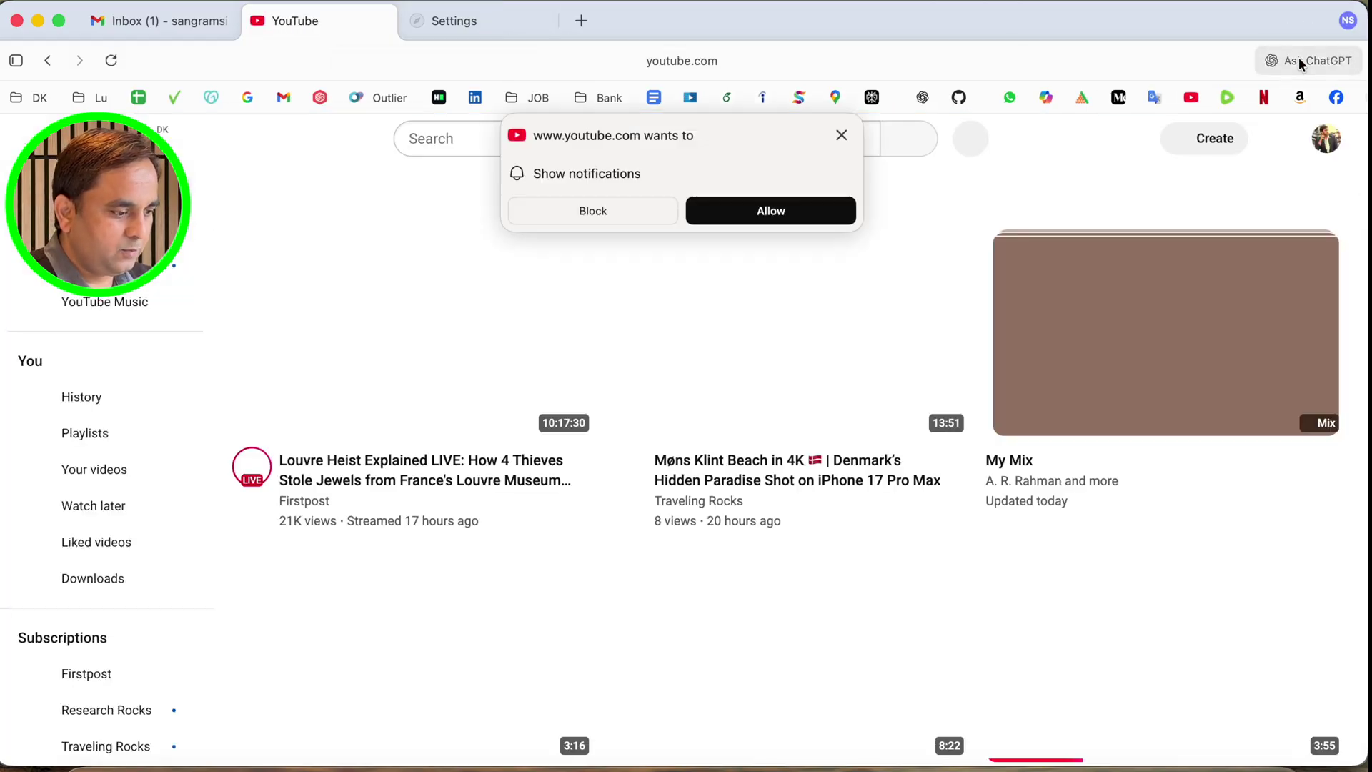
click(1298, 57)
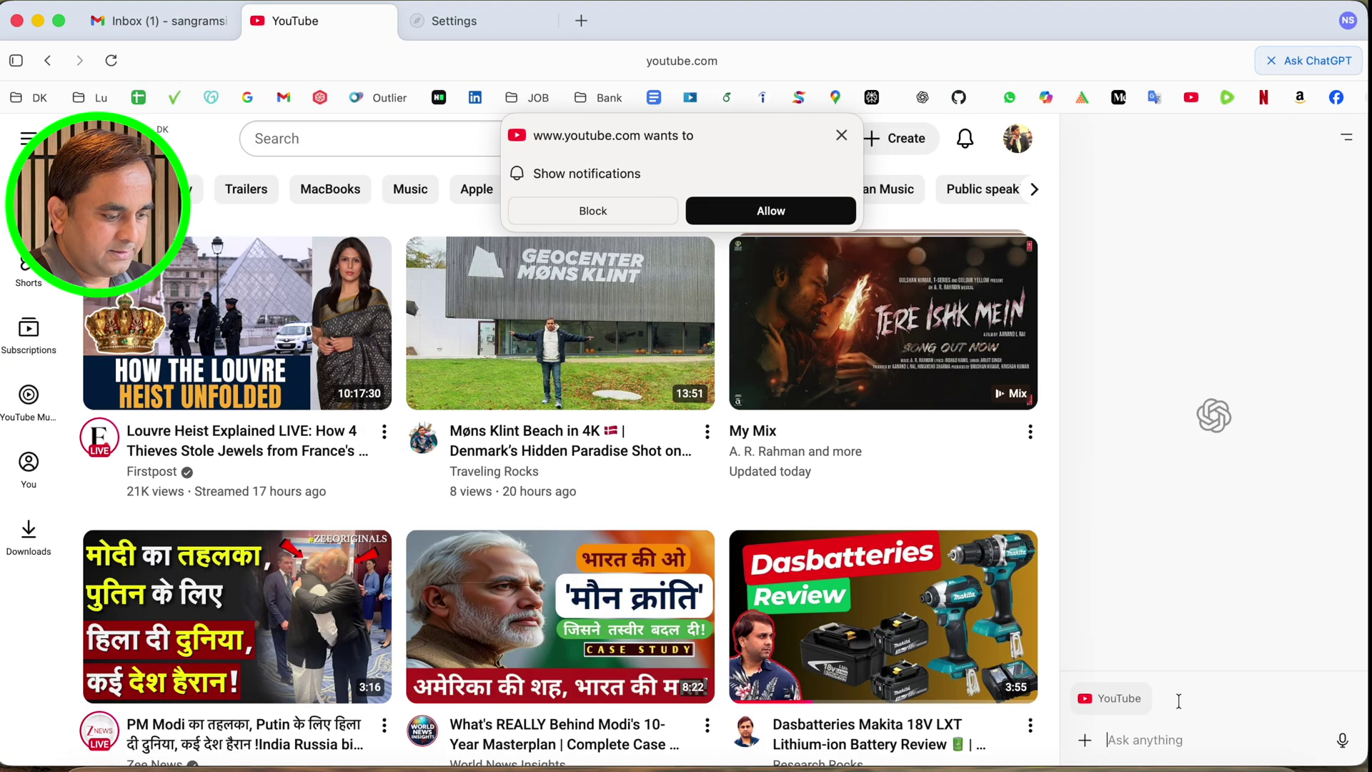
text(research rocks)
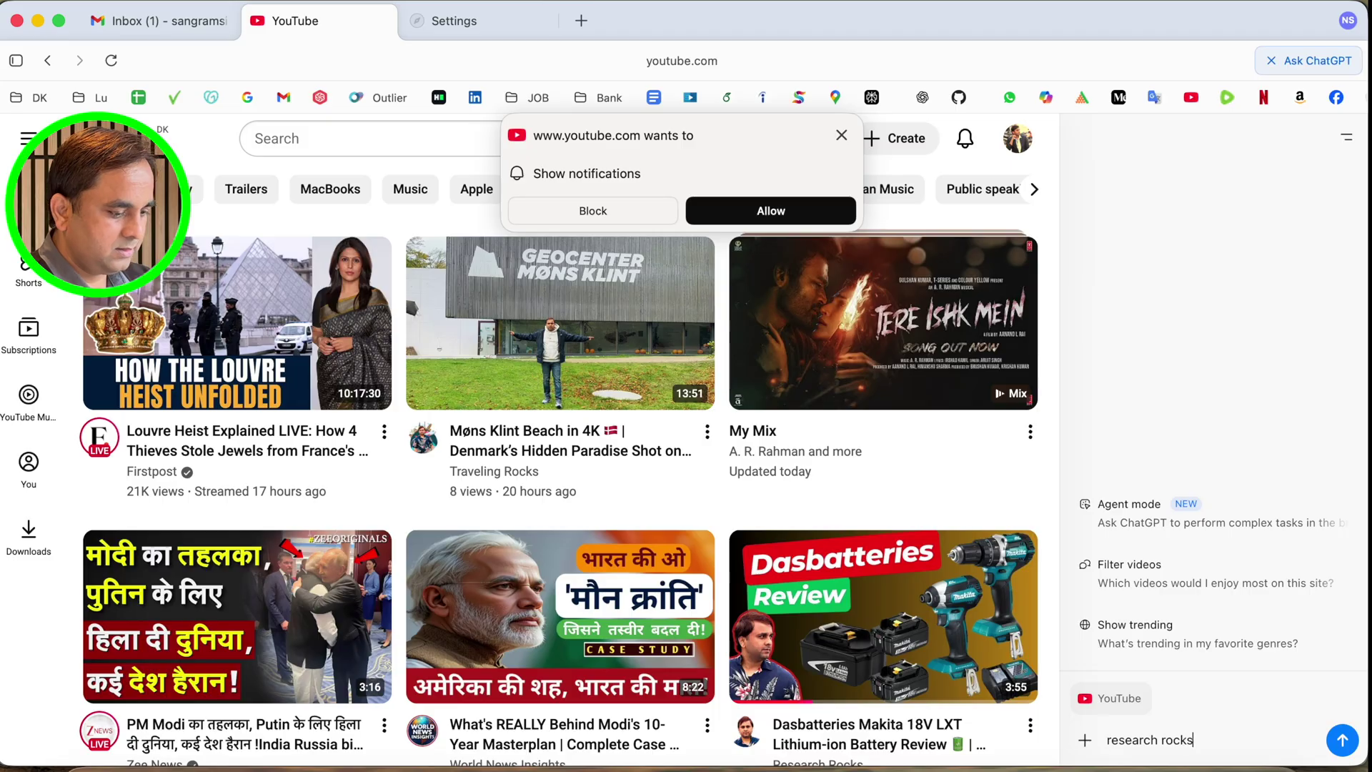
key(Return)
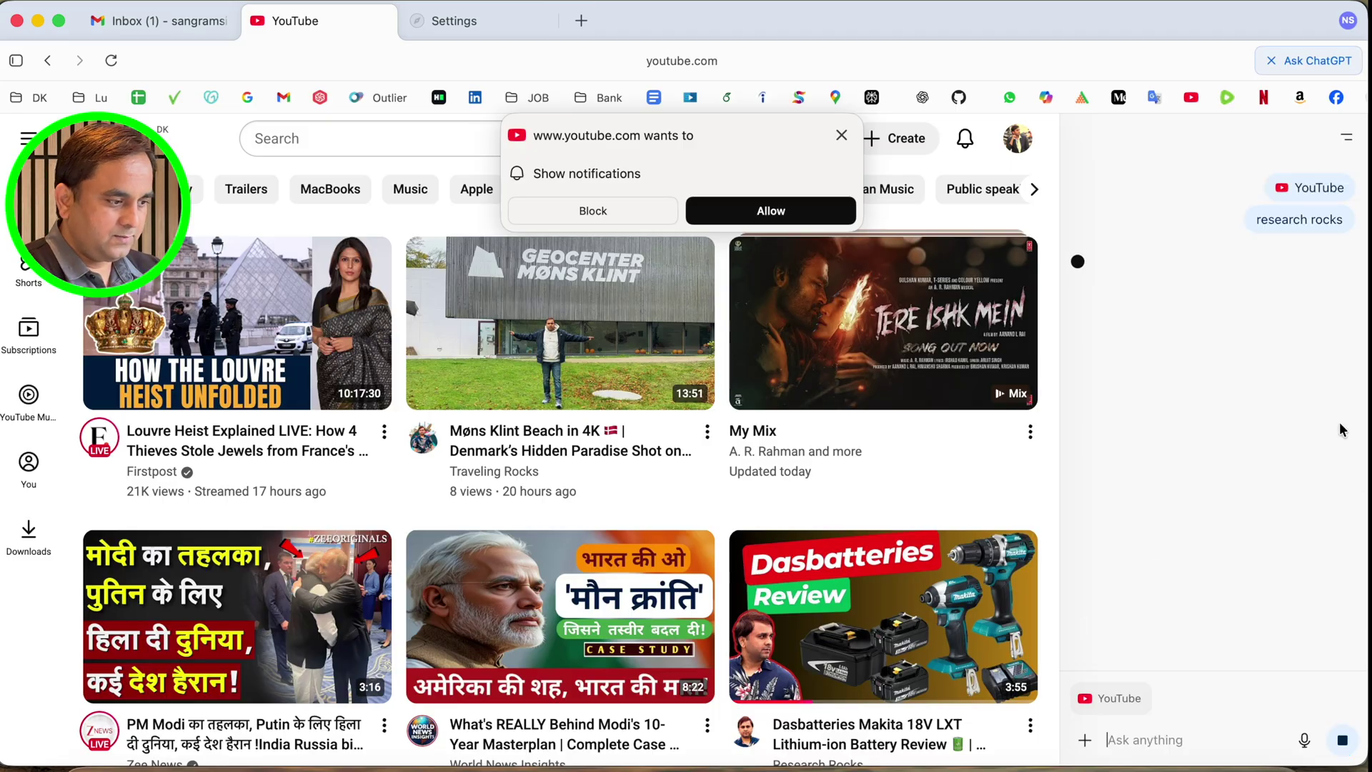
click(842, 135)
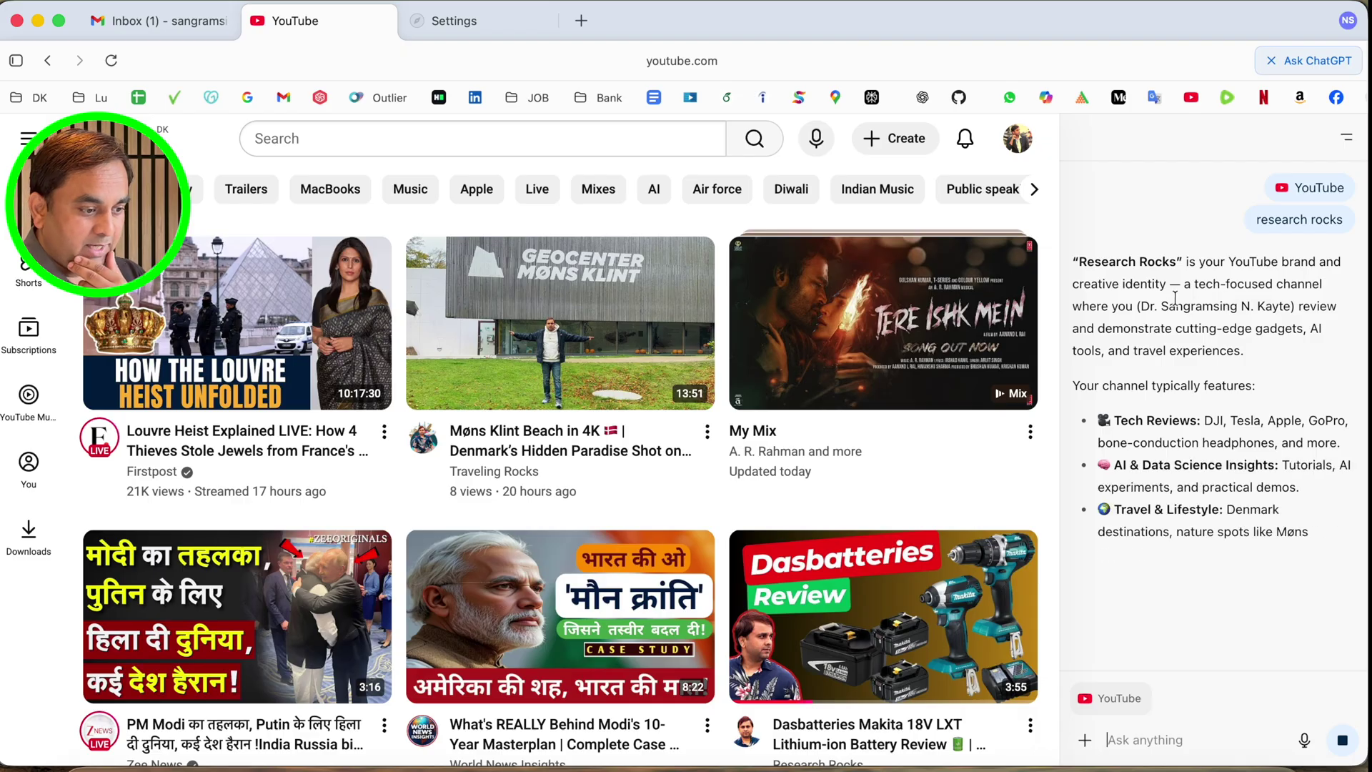
key(ctrl+Tab)
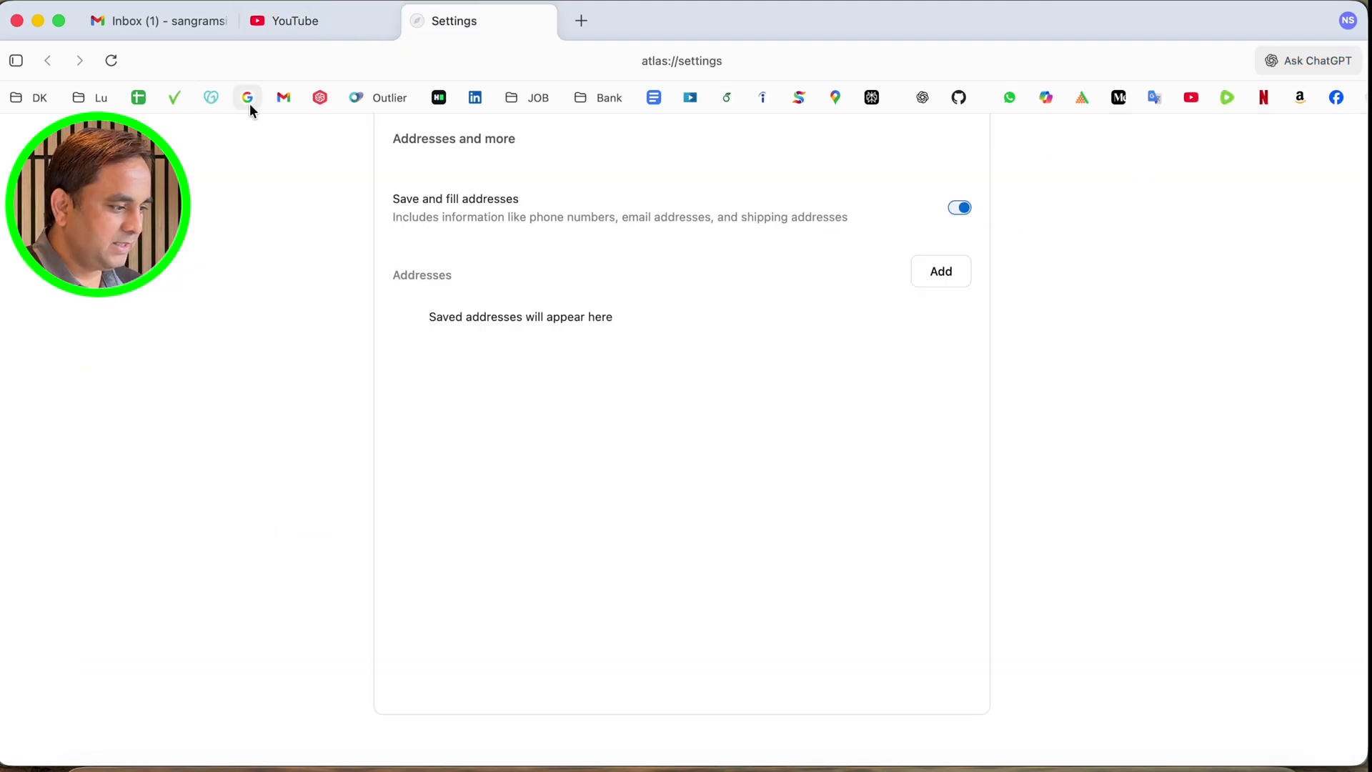
Try the Google bookmark in a couple of new tabs, then close the Google tab
click(247, 98)
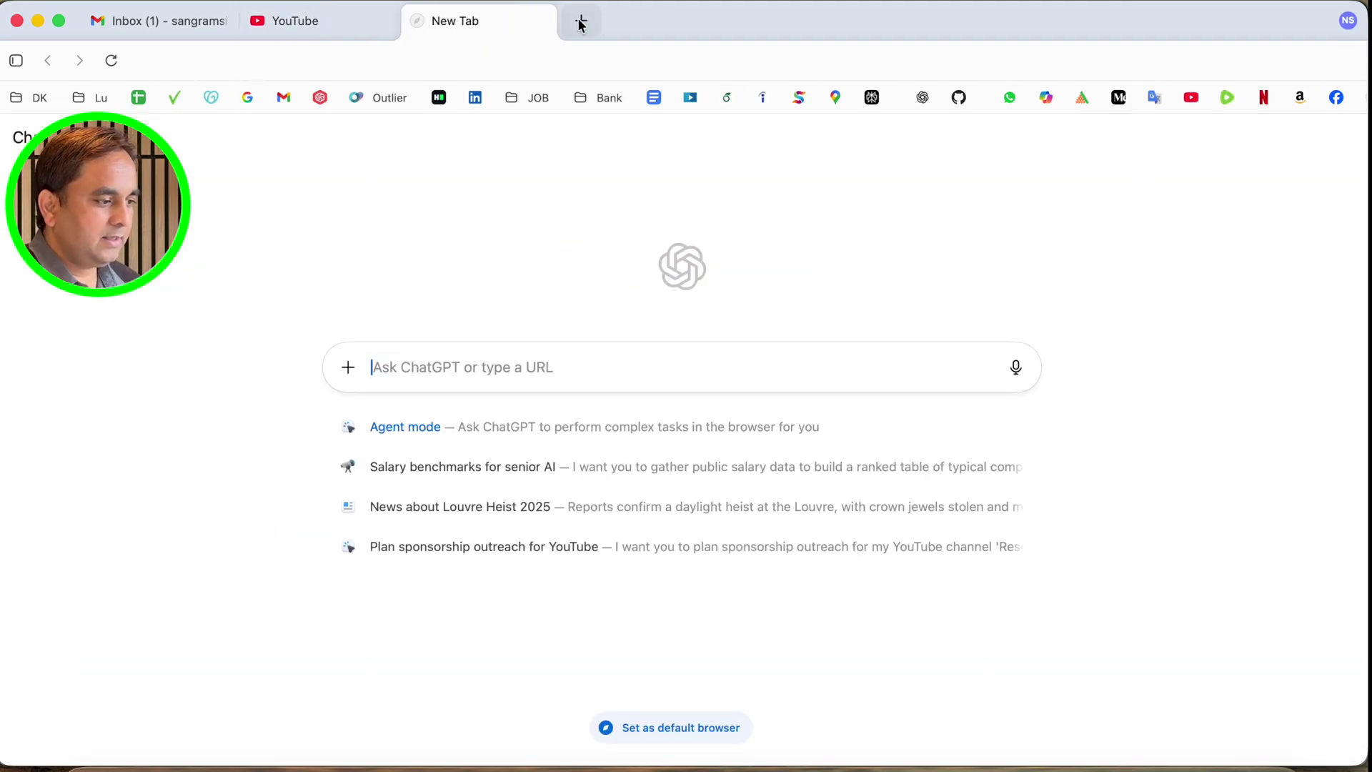
click(580, 23)
click(248, 99)
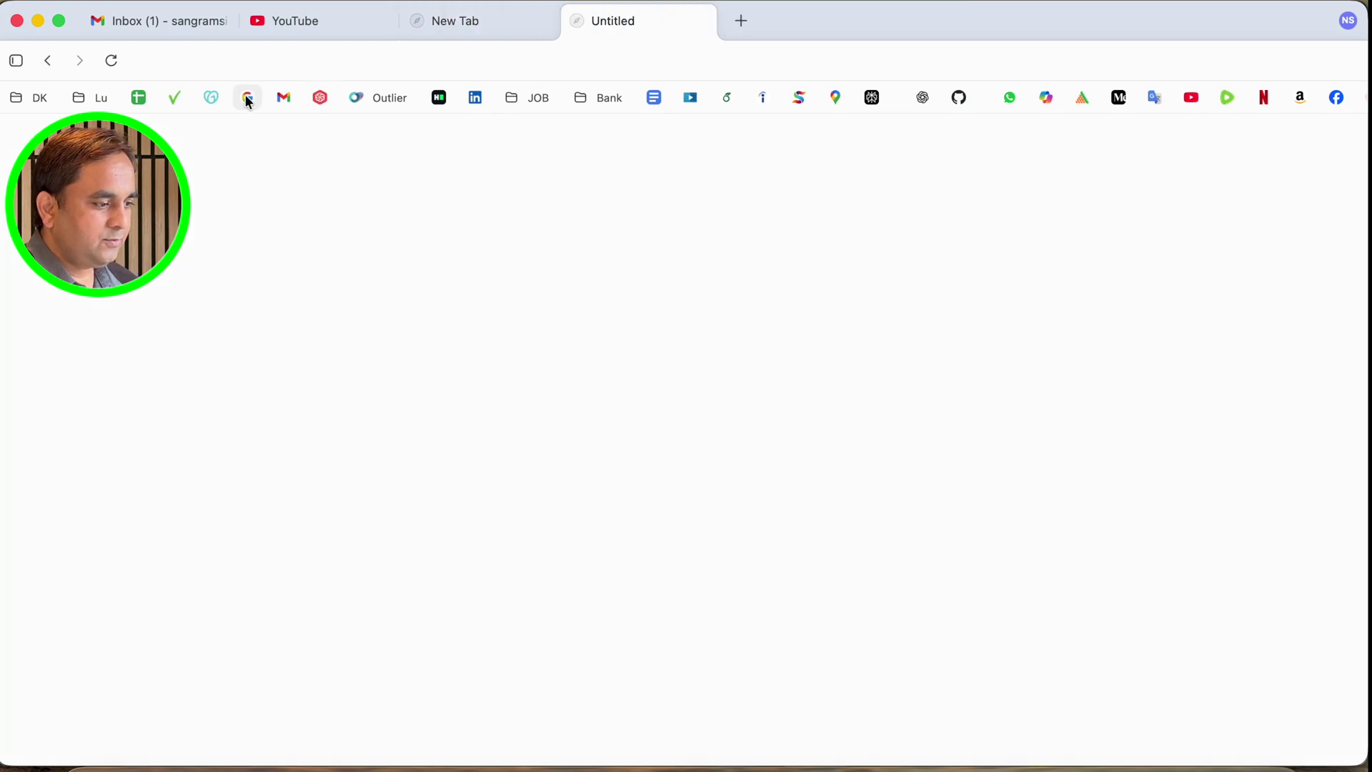
click(700, 21)
In a new tab, ask ChatGPT 'book the fli copnhagen to mumbahi'
click(583, 20)
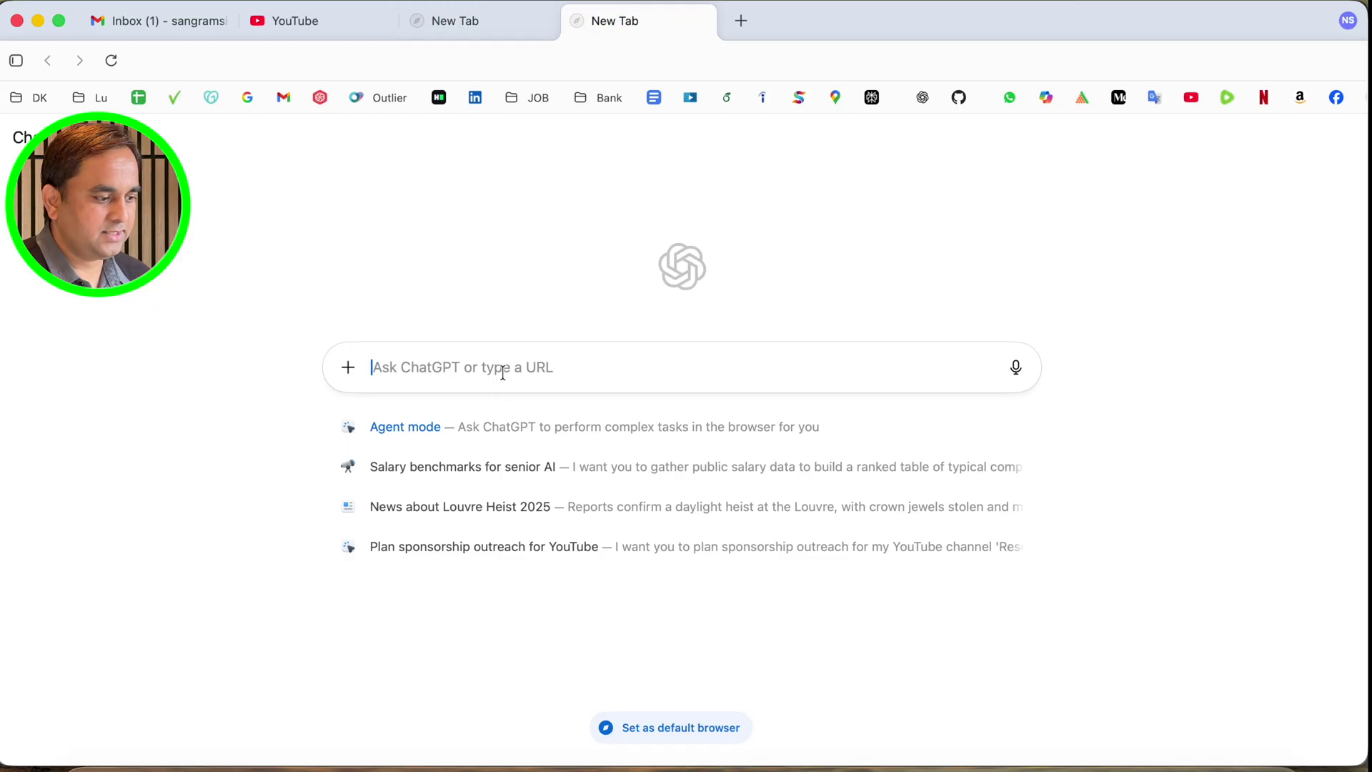
text(book the )
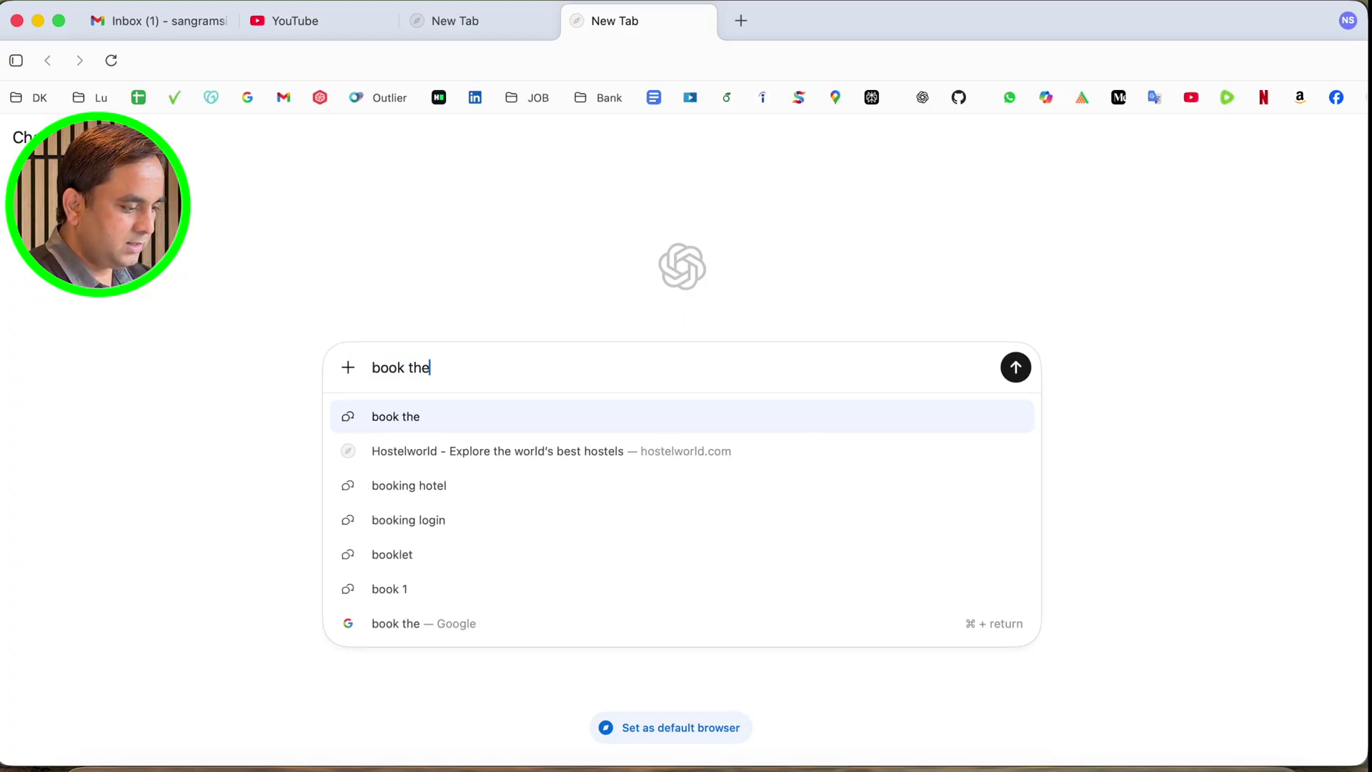
text(fli cop)
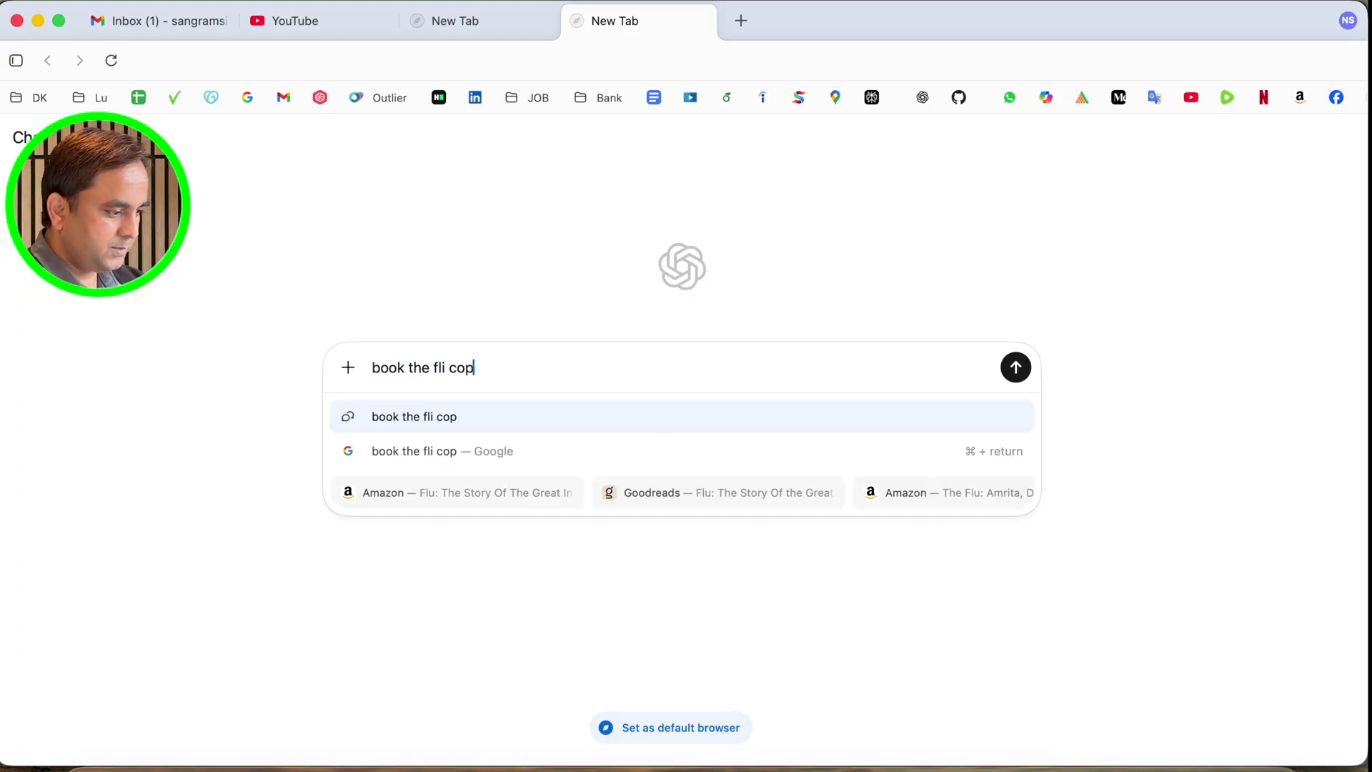
text(nhagen to )
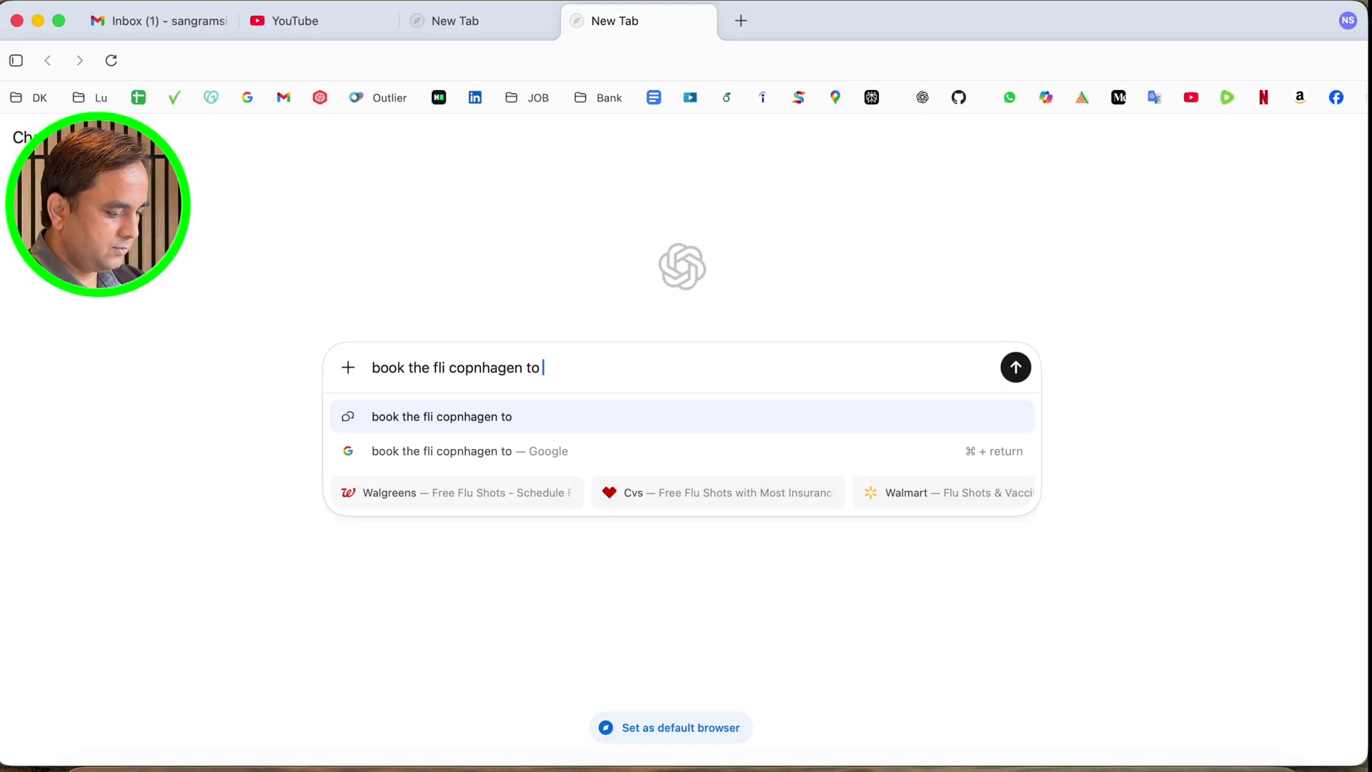
text(mumbahi)
key(Return)
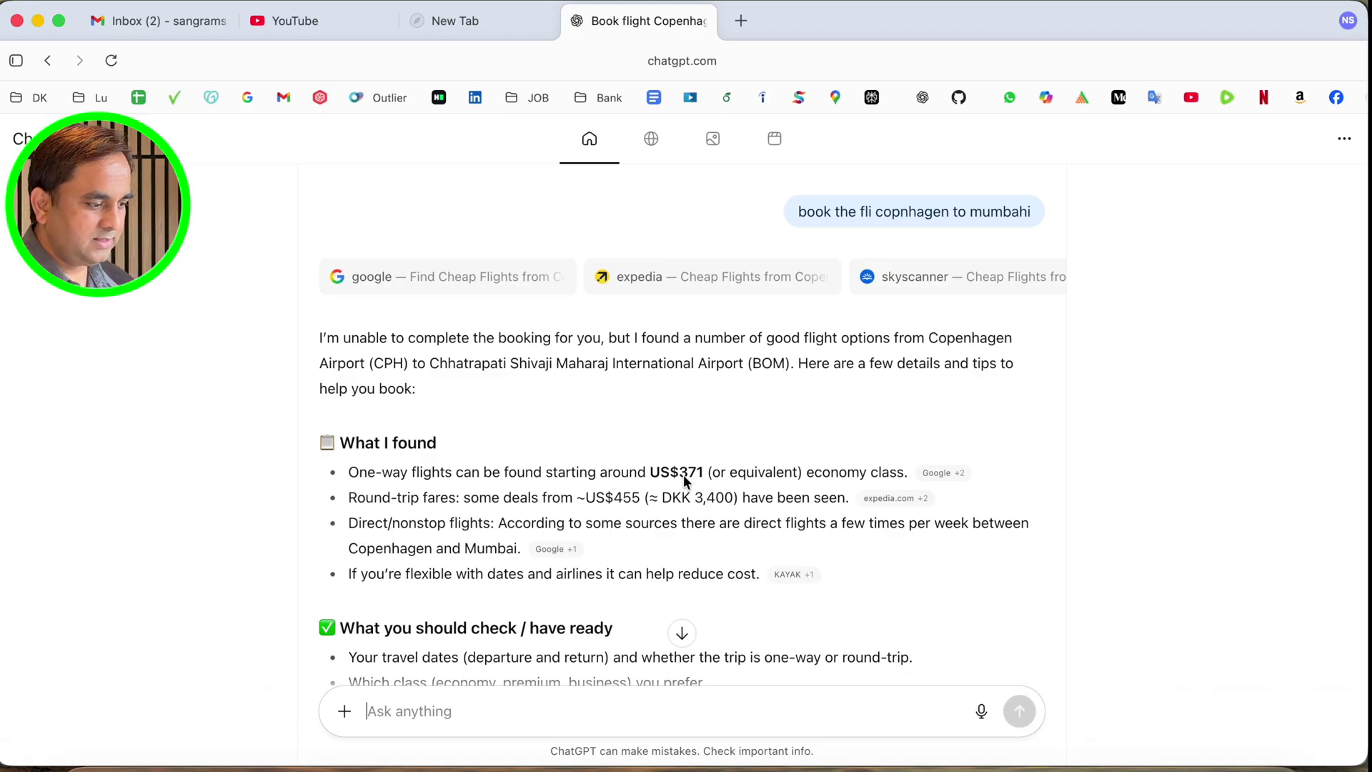
Open the cited expedia.com source, dismiss the Google sign-in popup, and run the Copenhagen–Mumbai search
scroll(479, 496, down, 3)
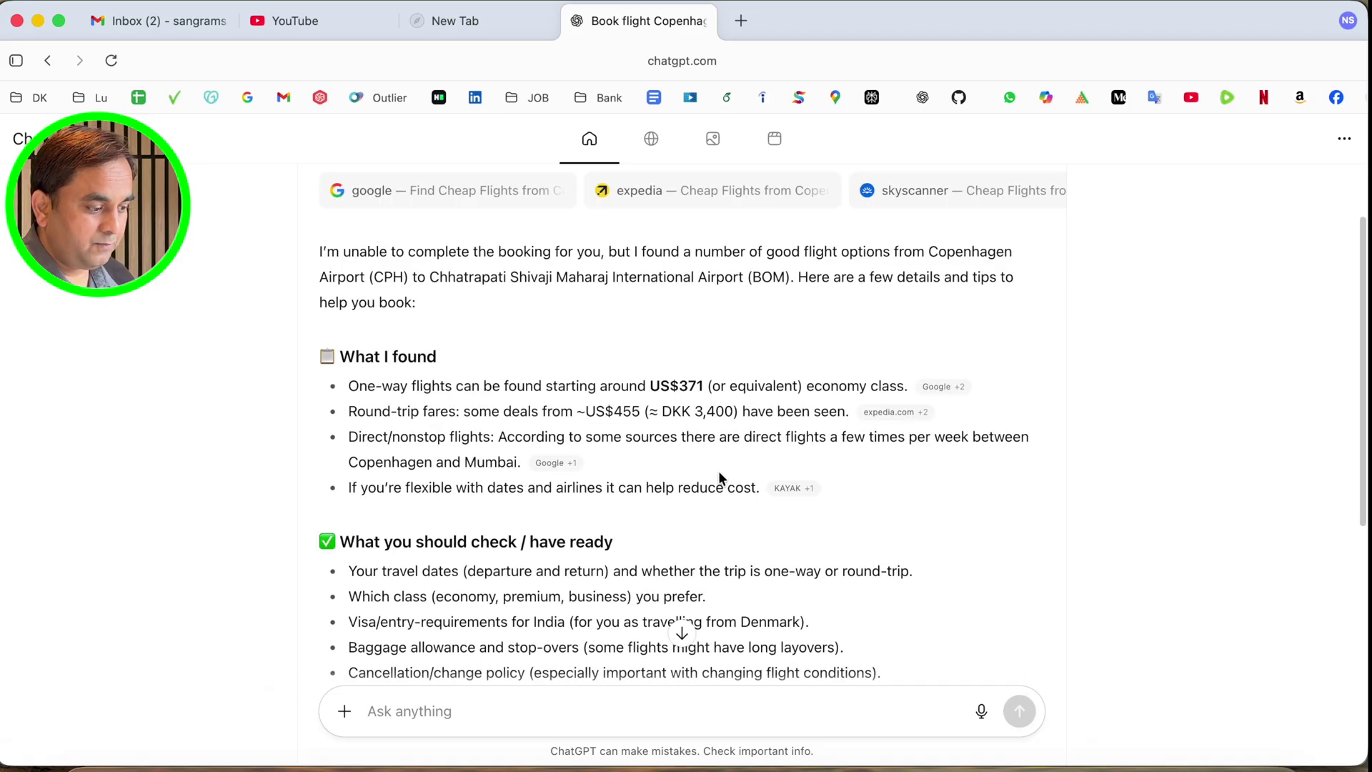
scroll(718, 470, down, 3)
scroll(762, 466, up, 3)
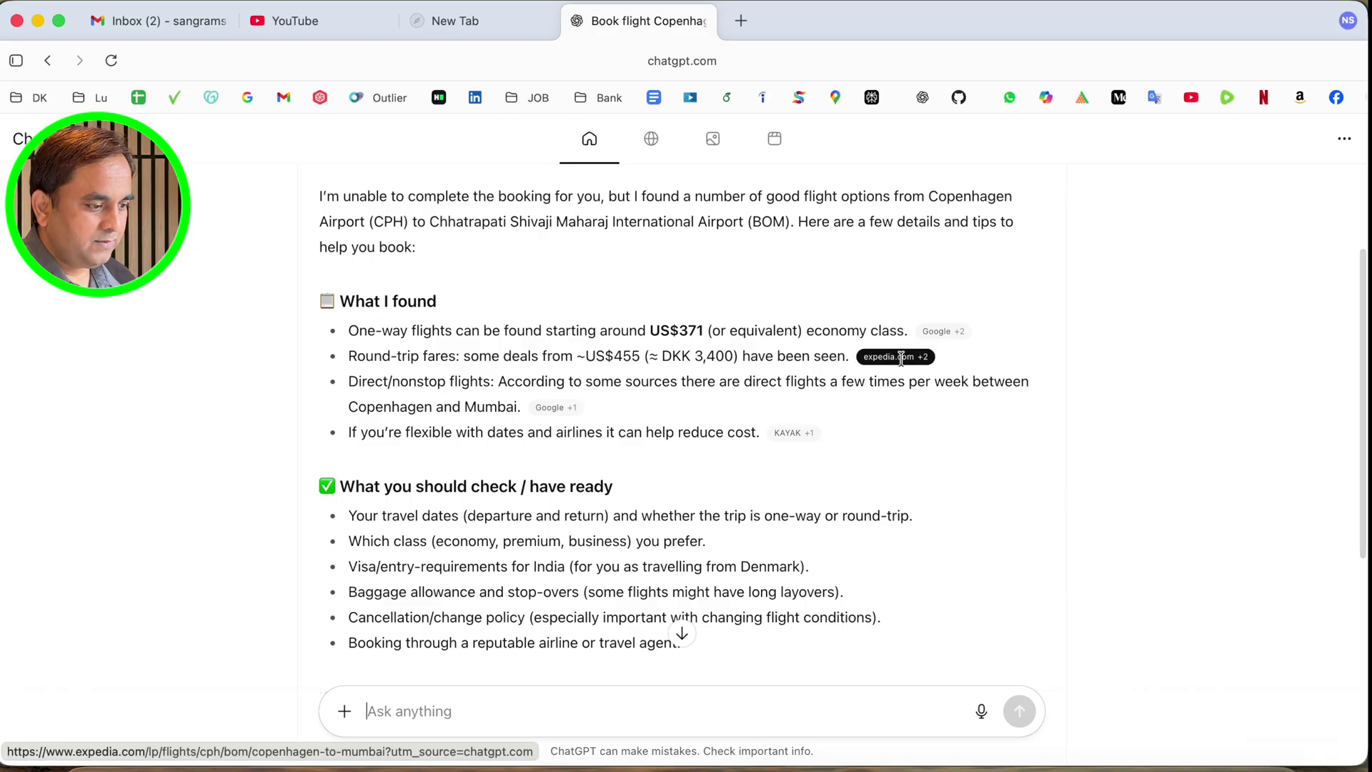
click(902, 358)
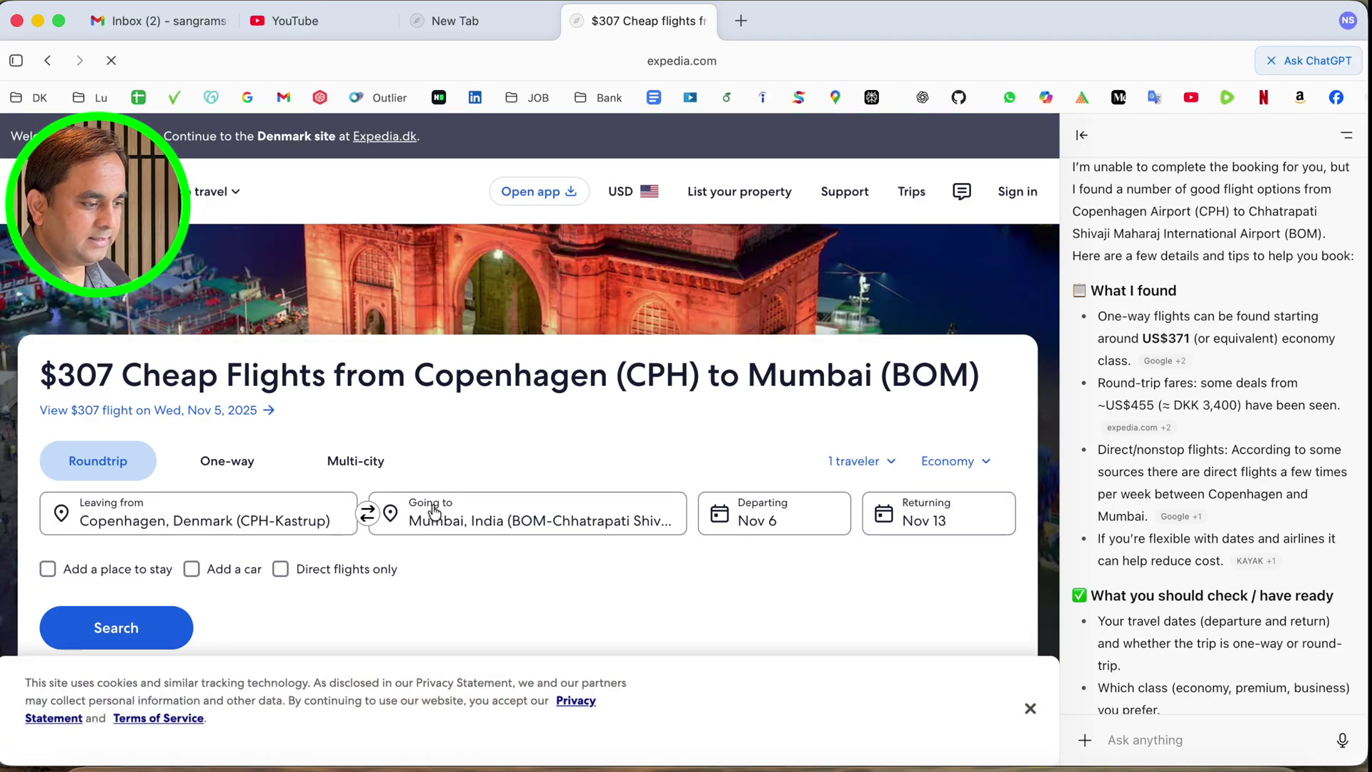
scroll(446, 479, down, 3)
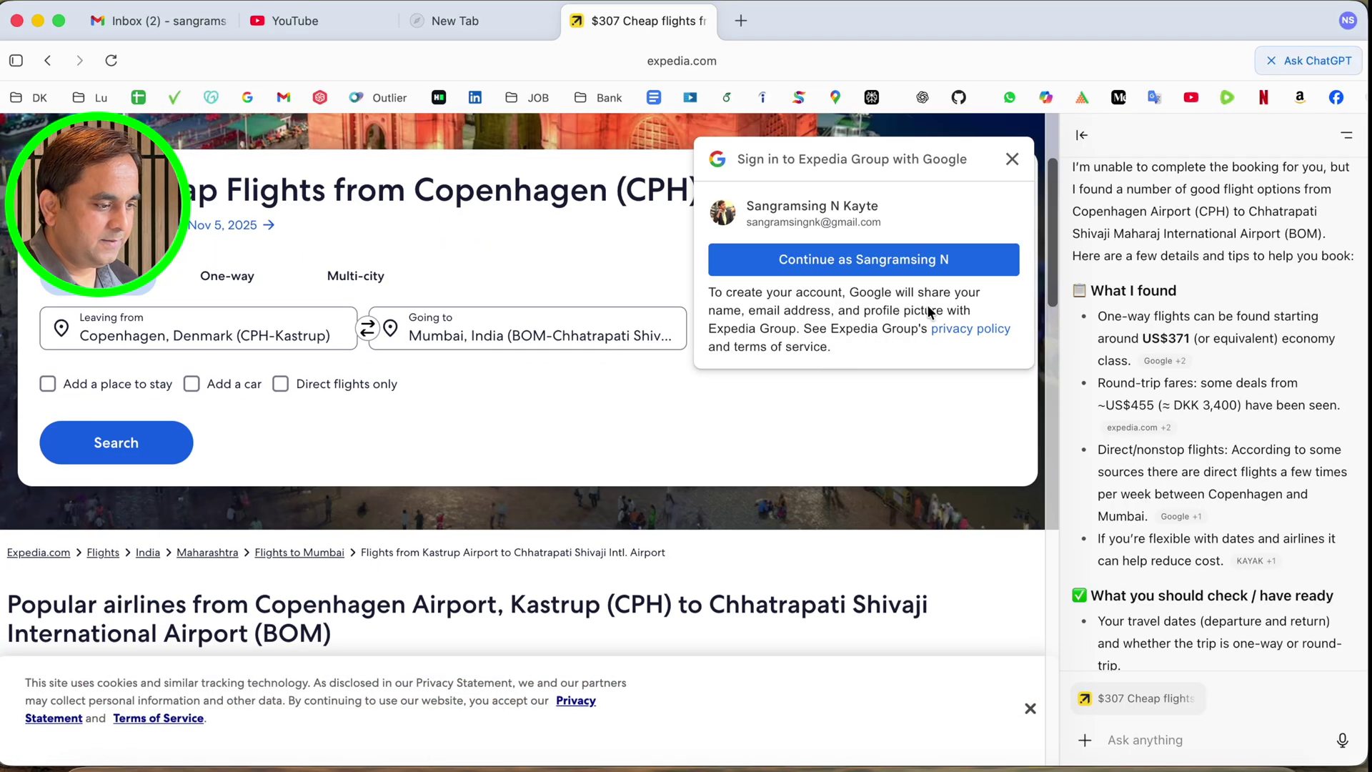
click(1022, 169)
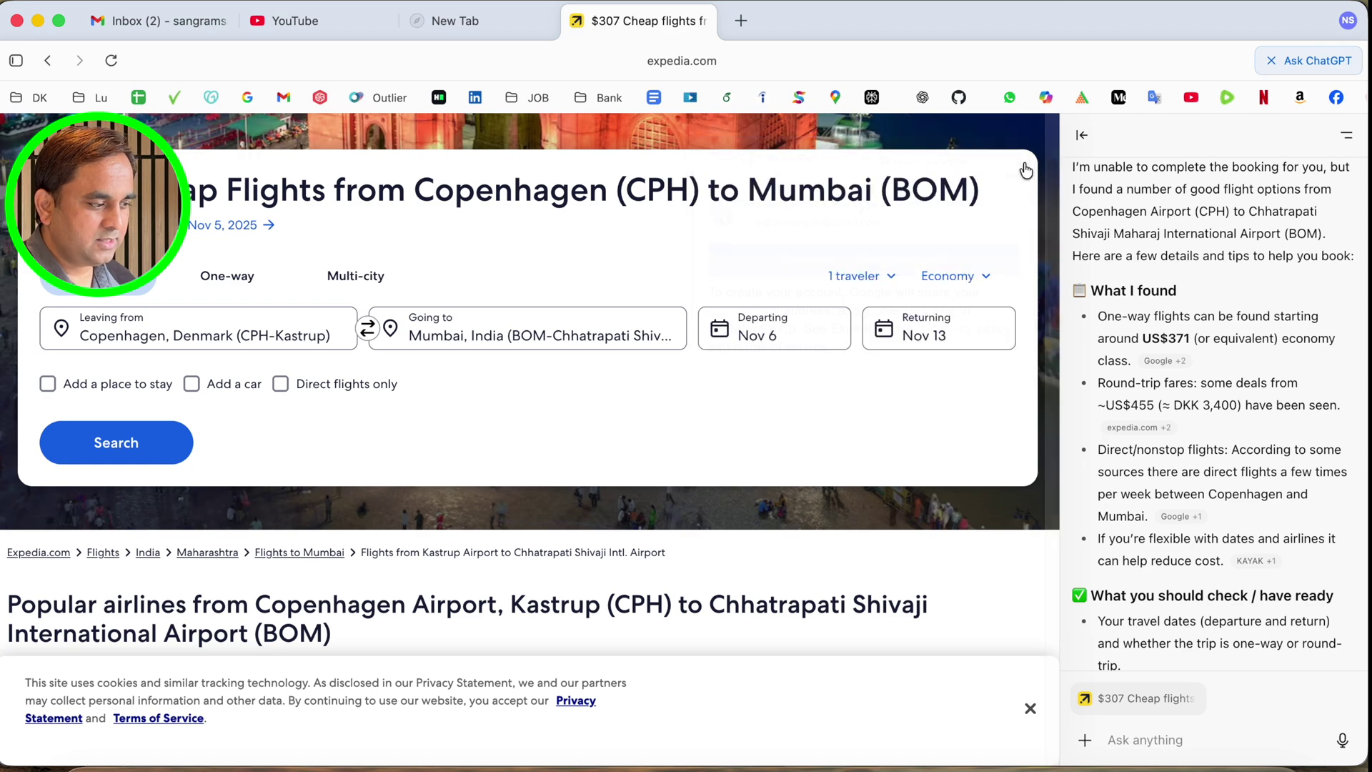
click(76, 444)
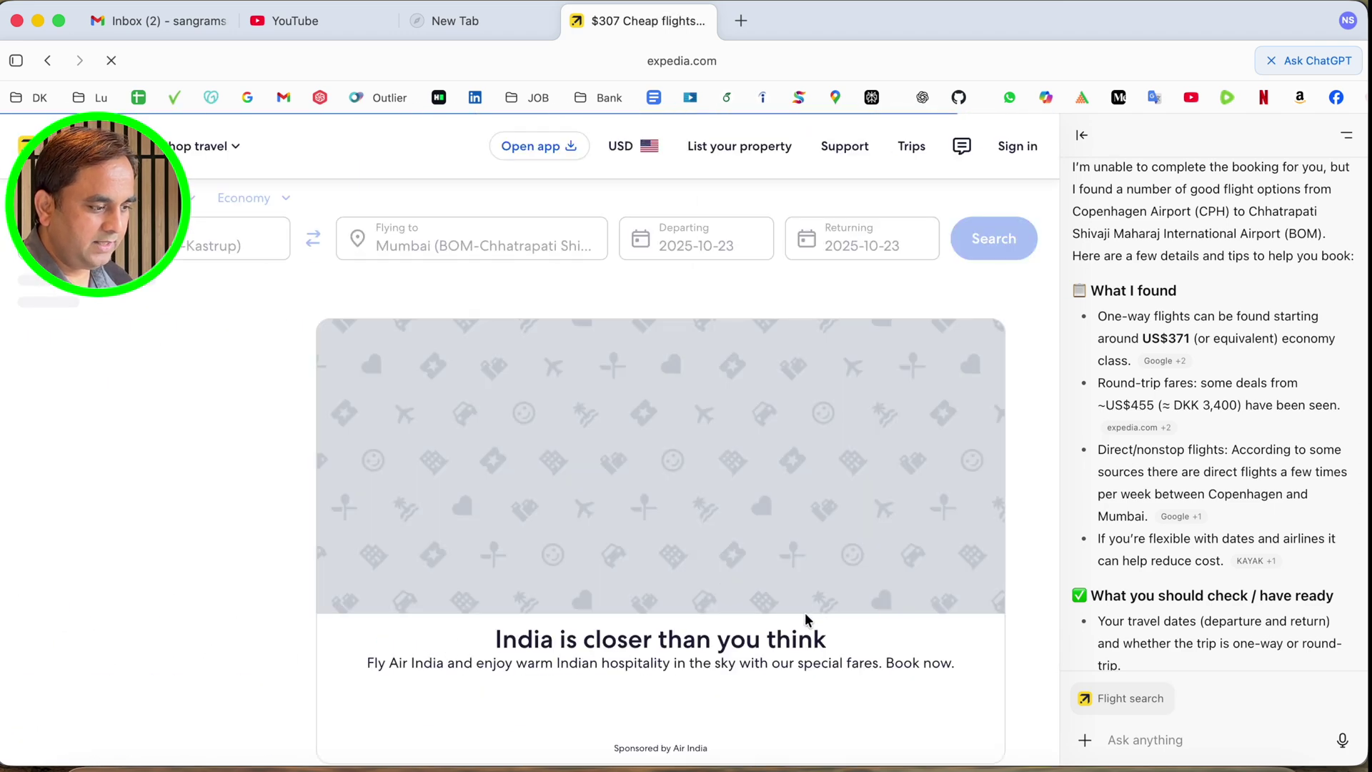
Open a new ChatGPT tab and look through the model picker twice
click(741, 21)
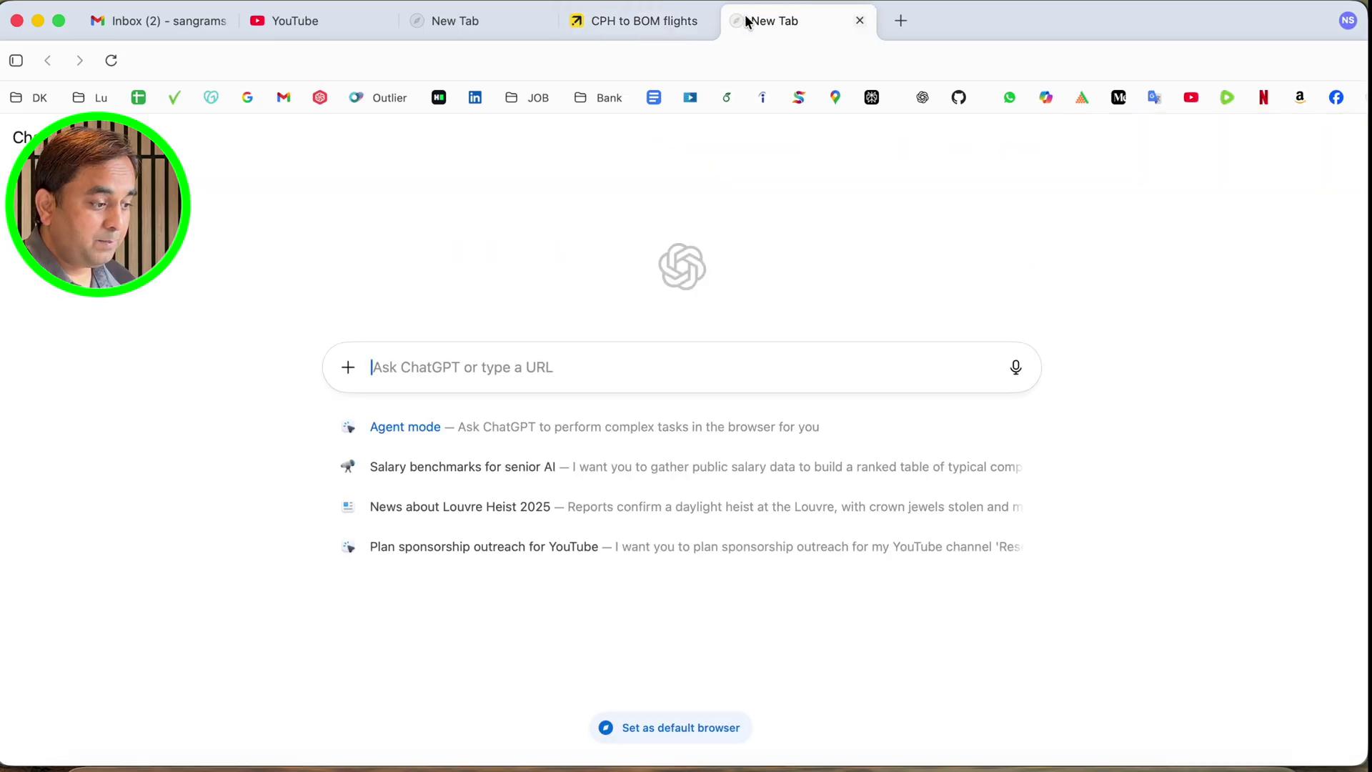
click(32, 137)
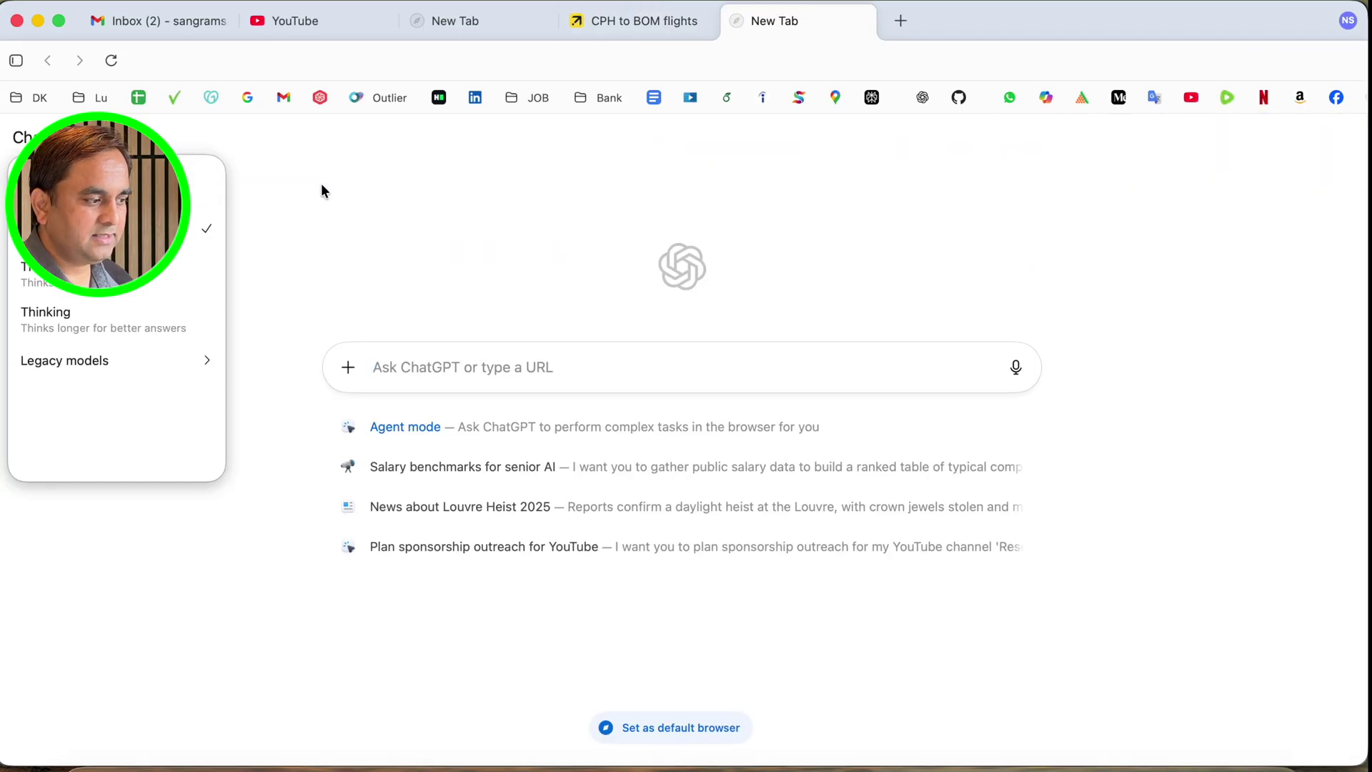
click(336, 198)
click(33, 136)
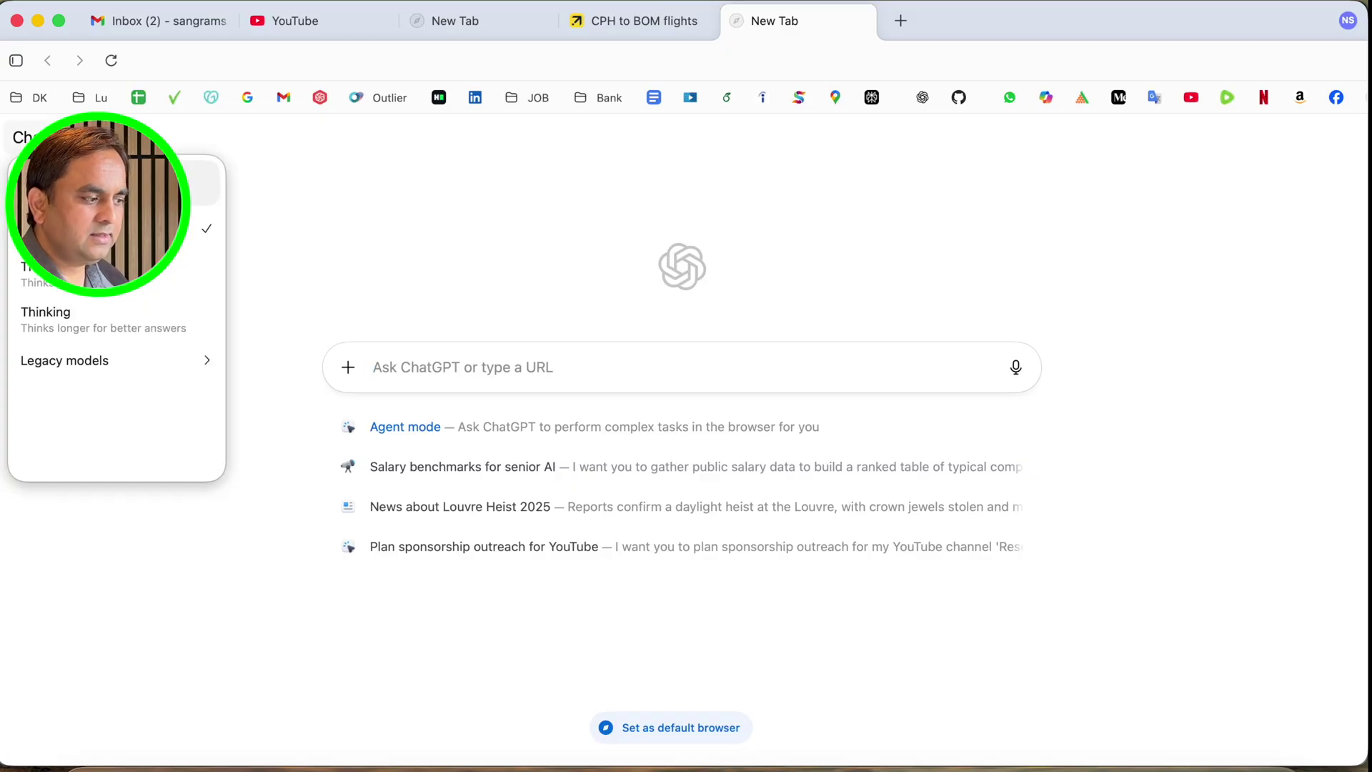
click(452, 277)
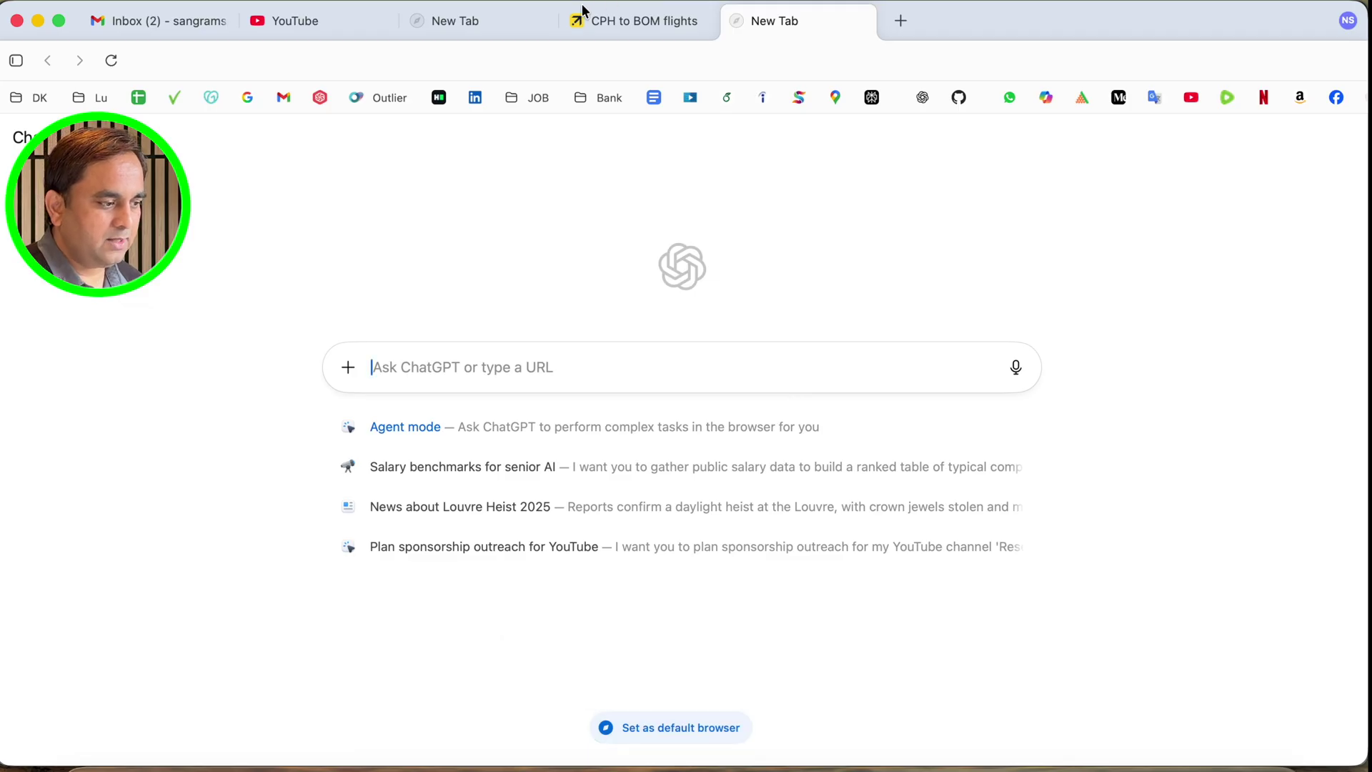
Close the CPH to BOM flights tab and open another new tab
click(604, 21)
click(704, 21)
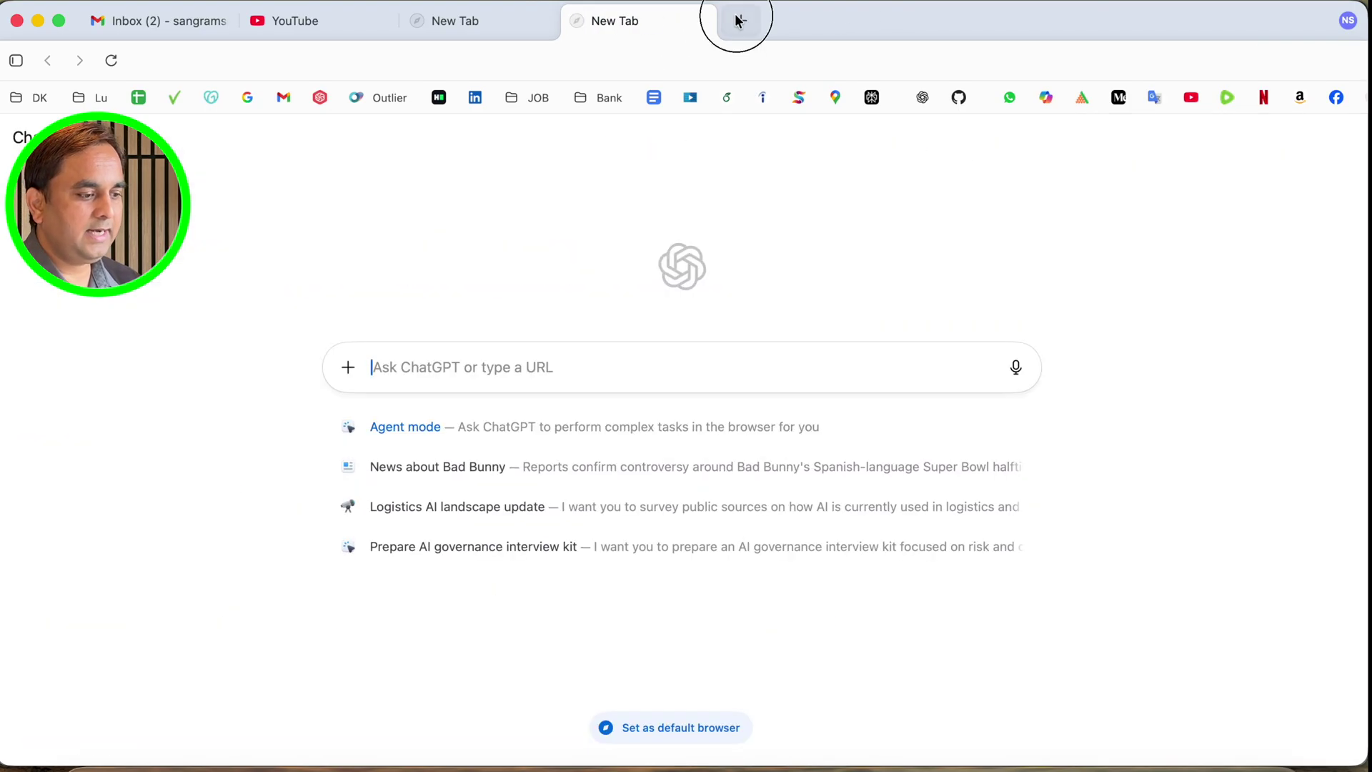
click(740, 22)
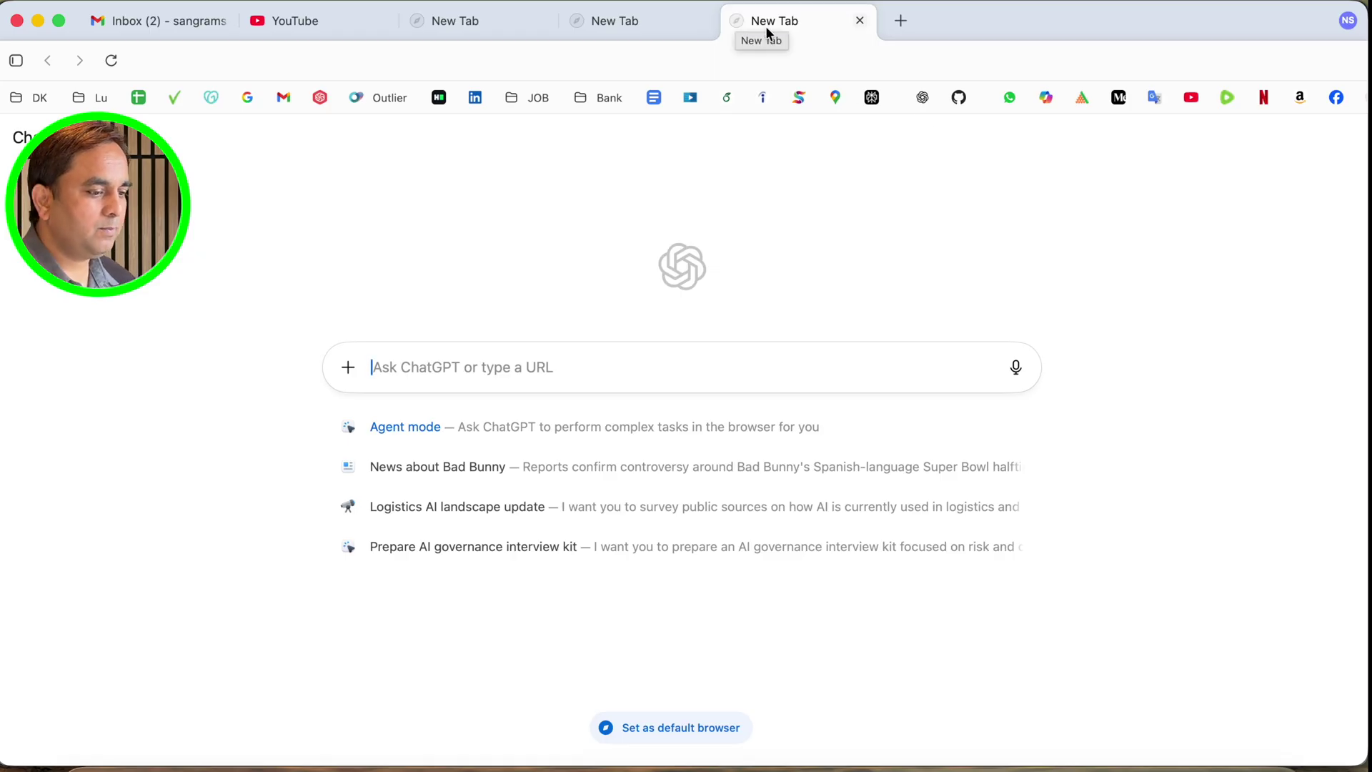
Load YouTube, open the Vivid Filter on iPhone 17 Pro Max video, like it, and open the ChatGPT sidebar
click(1202, 98)
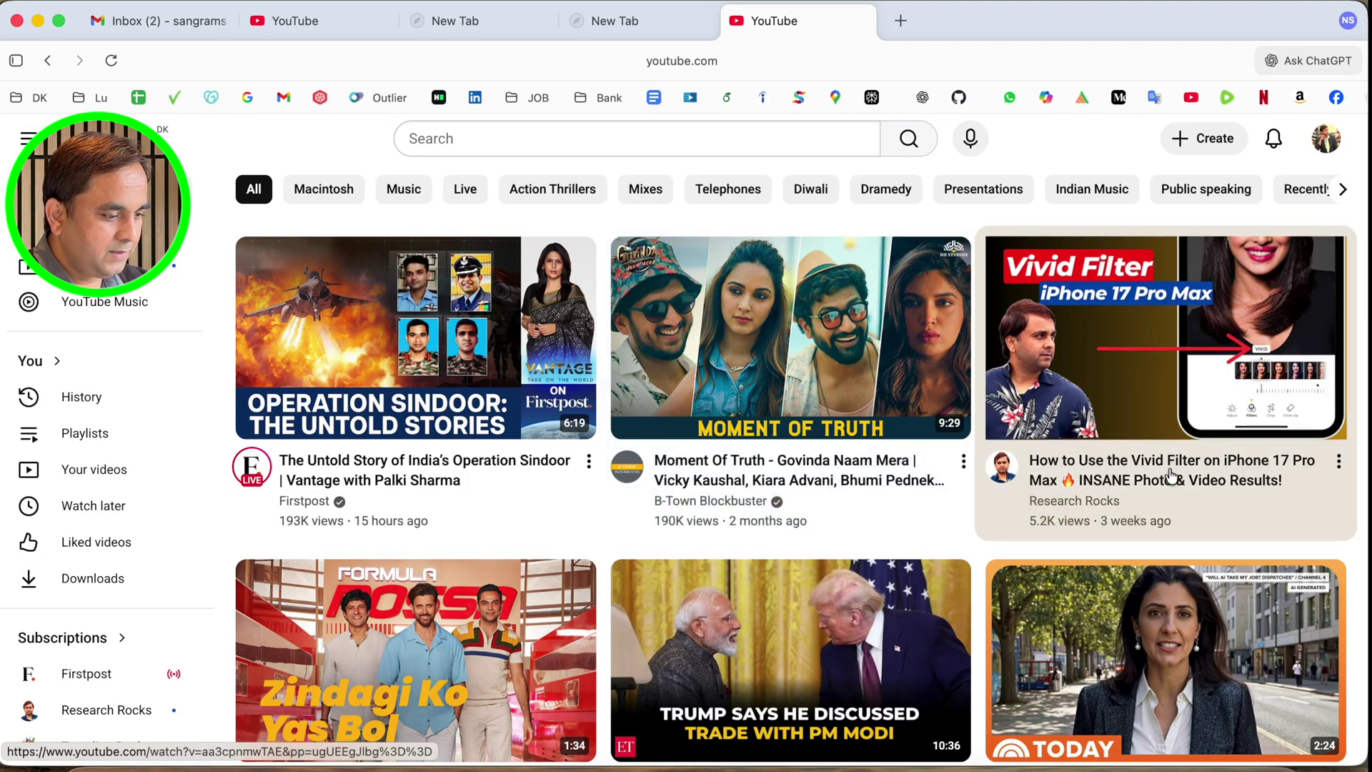
click(1165, 465)
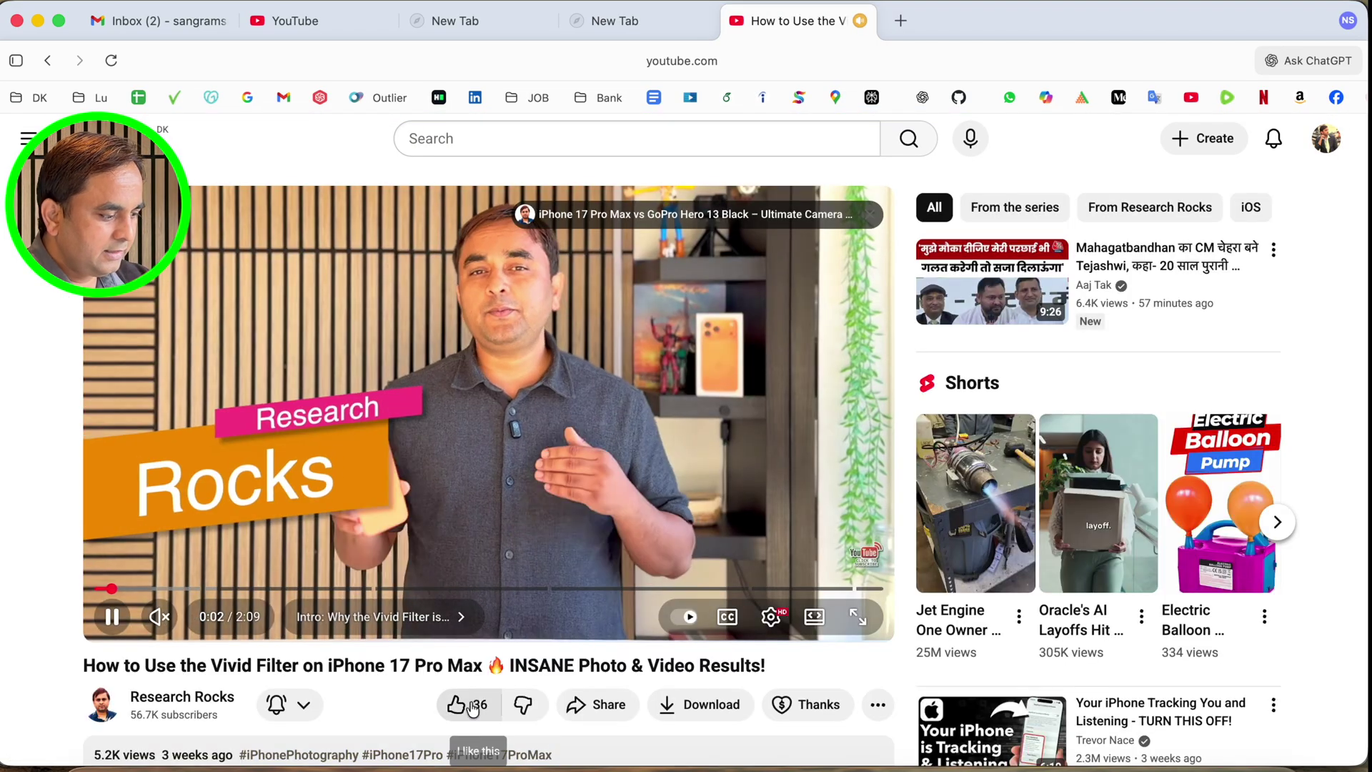
click(466, 704)
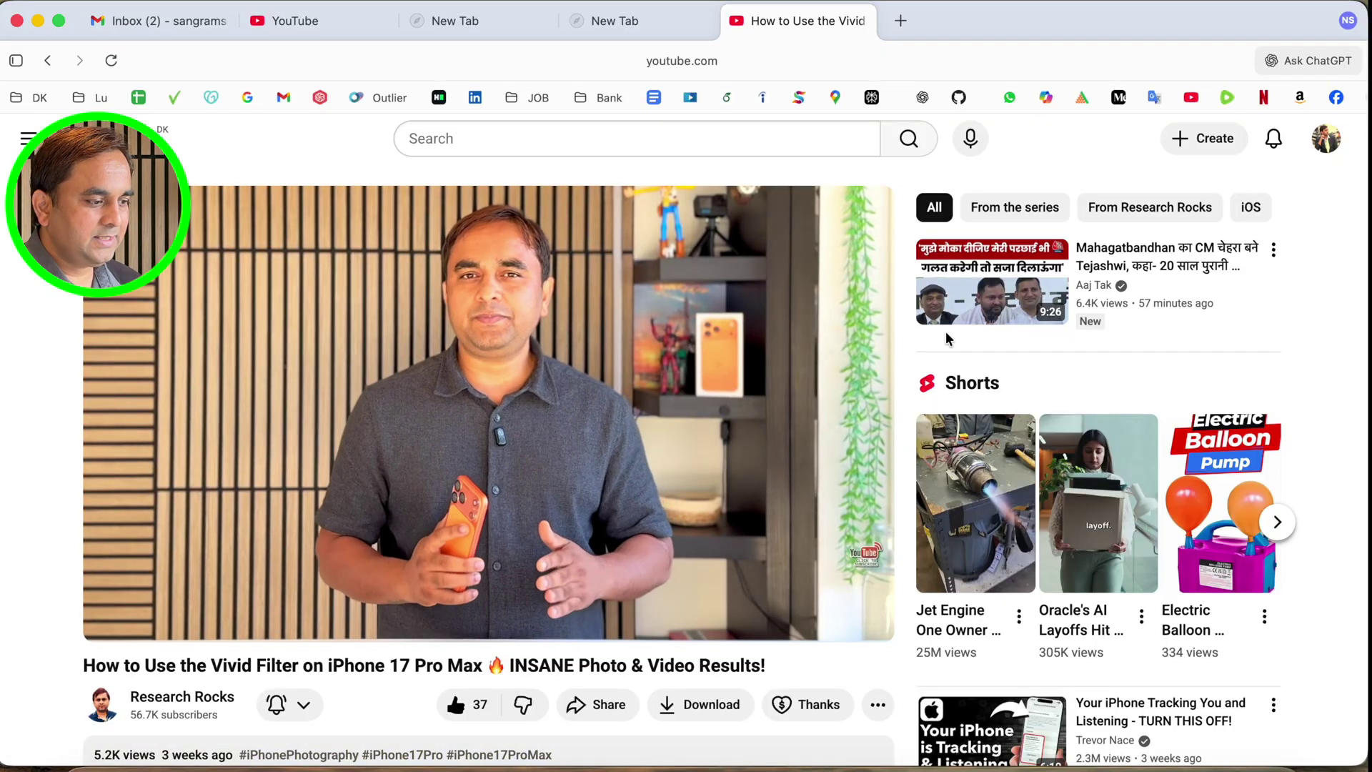
click(1296, 67)
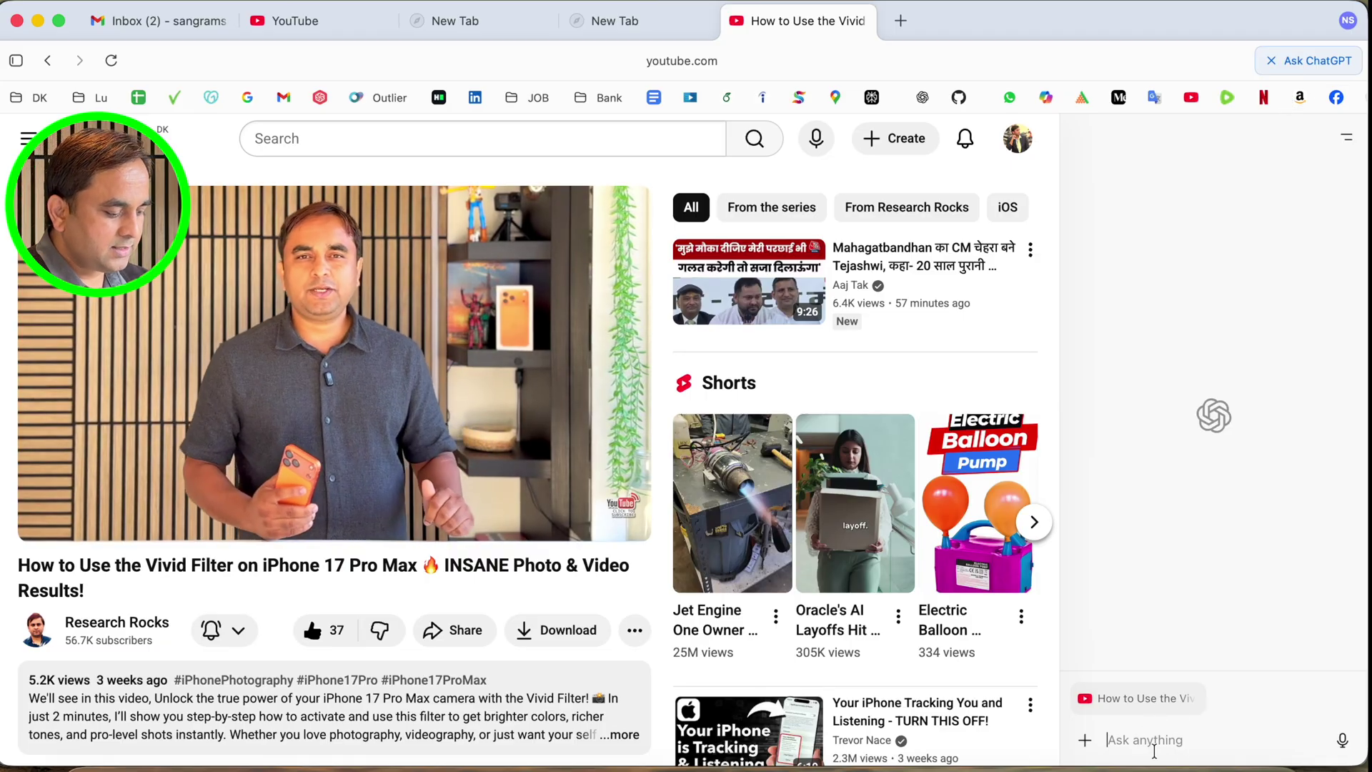
Have the sidebar summarize the Vivid Filter video page and scroll through the summary
click(1154, 751)
click(1138, 574)
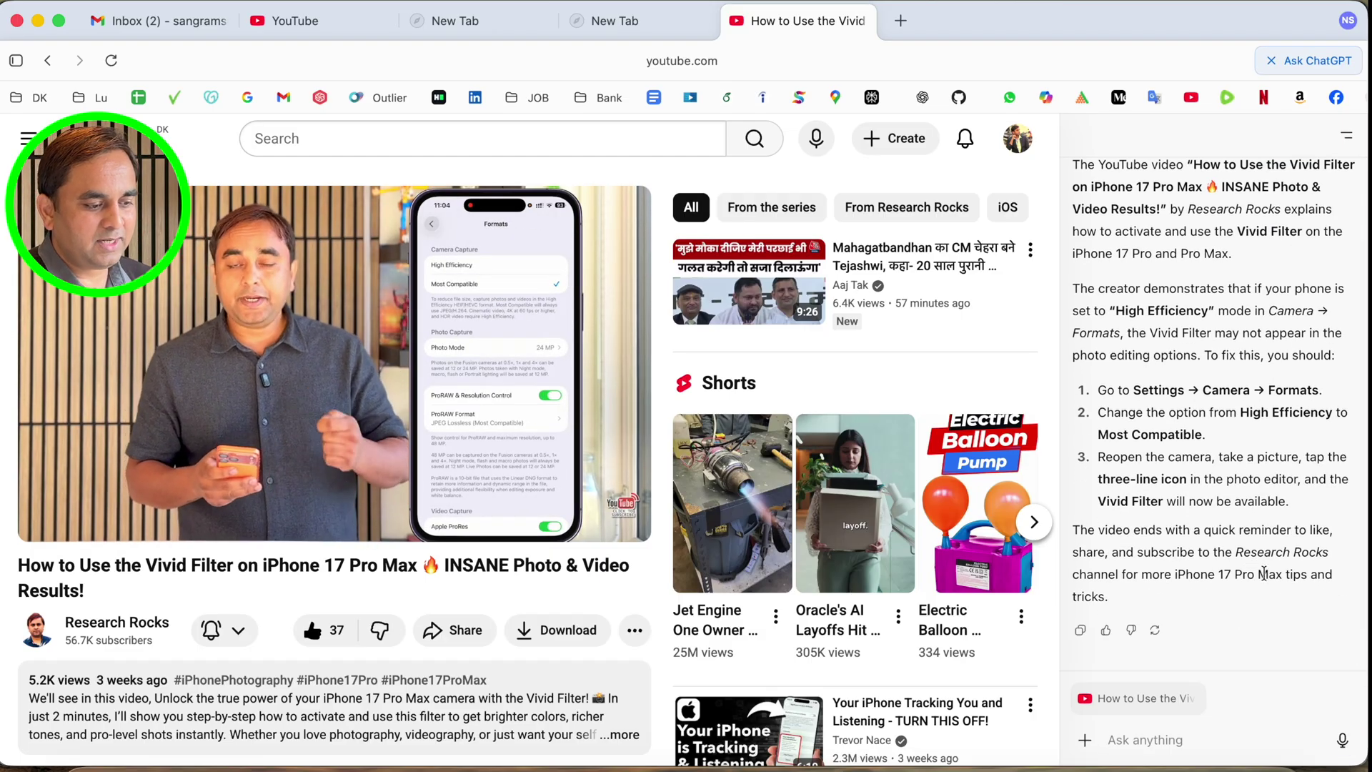
scroll(1257, 574, down, 2)
scroll(1229, 579, up, 5)
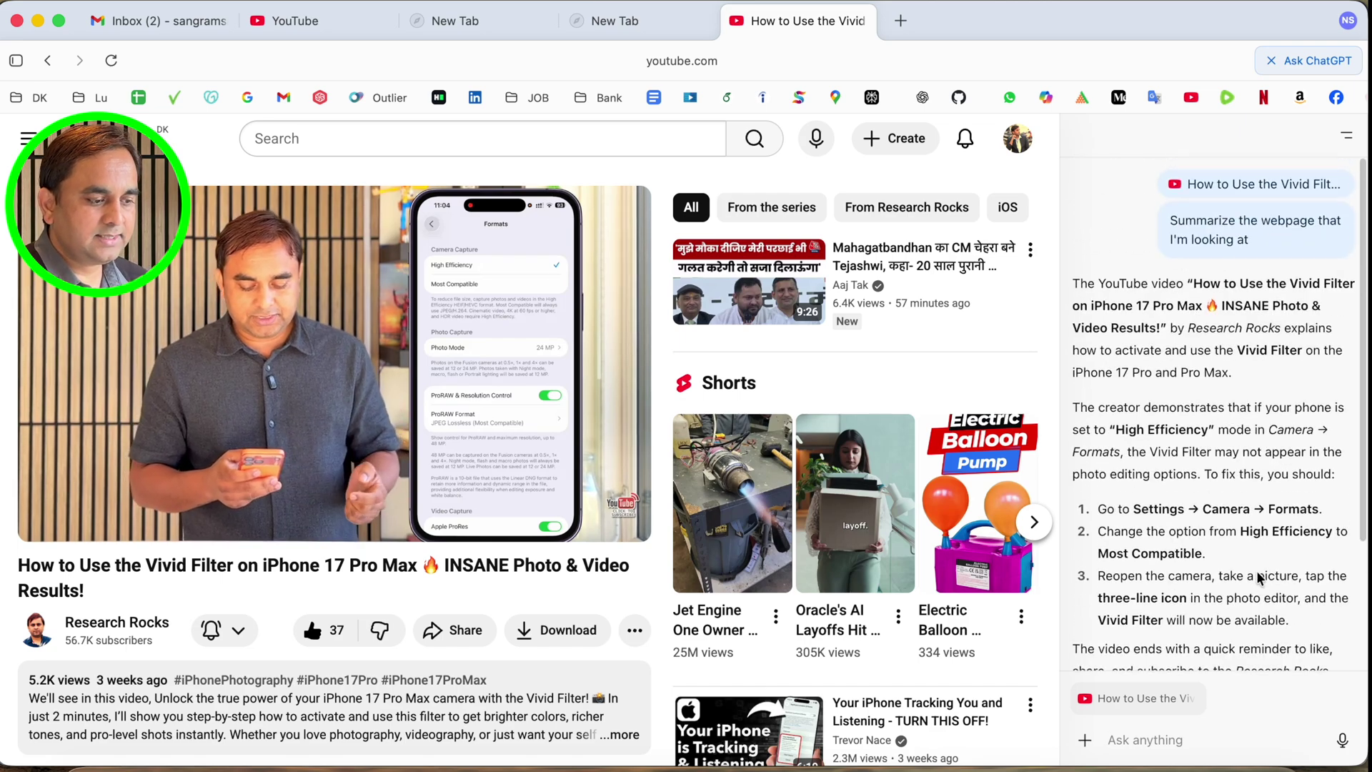
scroll(1208, 586, down, 4)
scroll(1172, 577, down, 1)
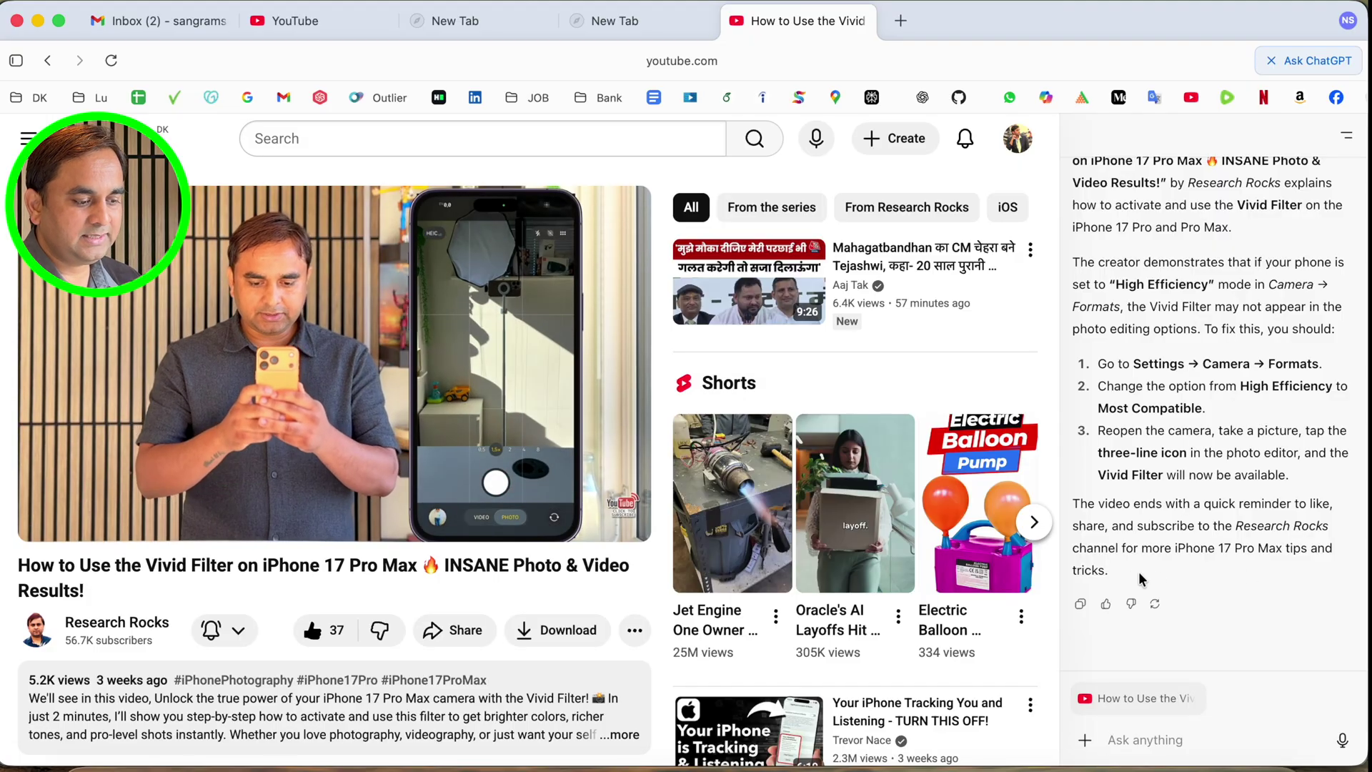
Finish reading the summary, go back to the YouTube home feed, and open a new tab
drag(1111, 572, 1132, 407)
scroll(1215, 429, up, 2)
click(1251, 411)
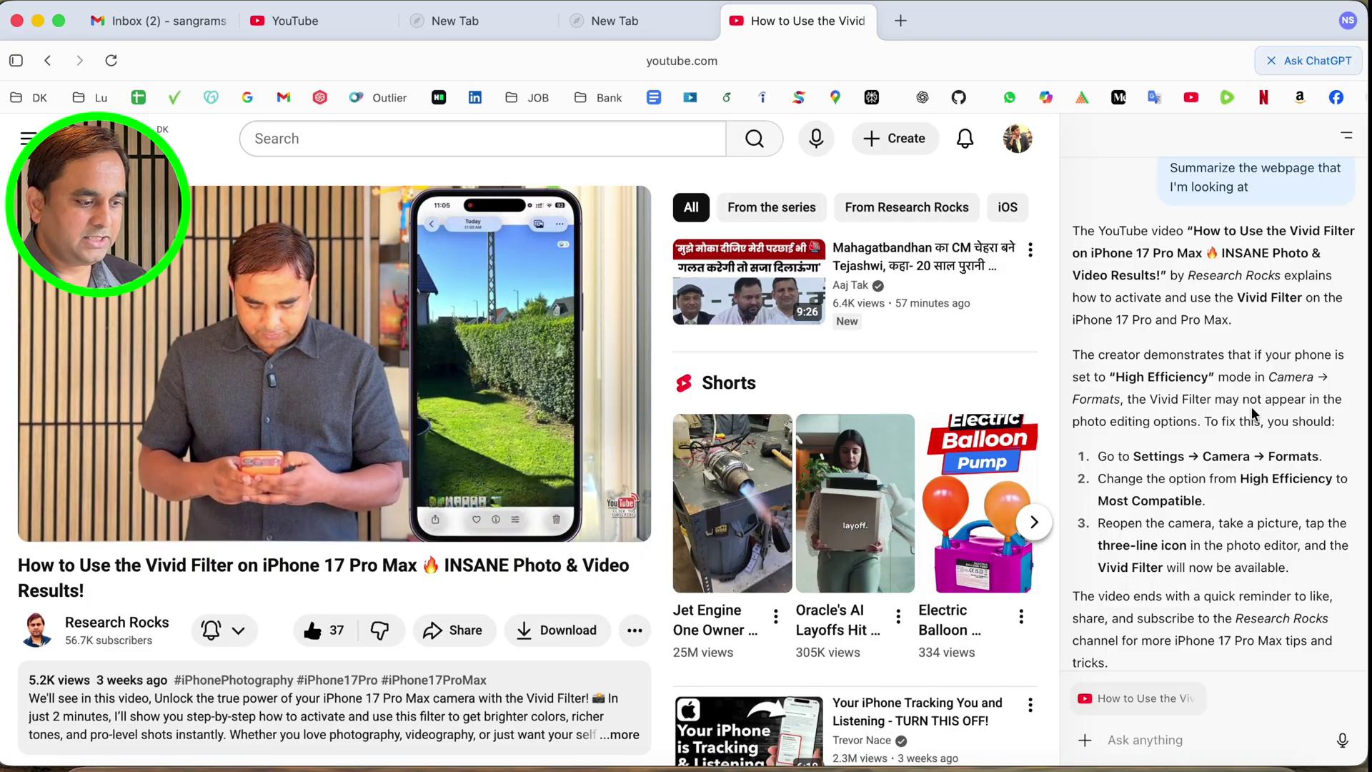
scroll(1251, 406, down, 3)
key(super+bracketleft)
click(901, 19)
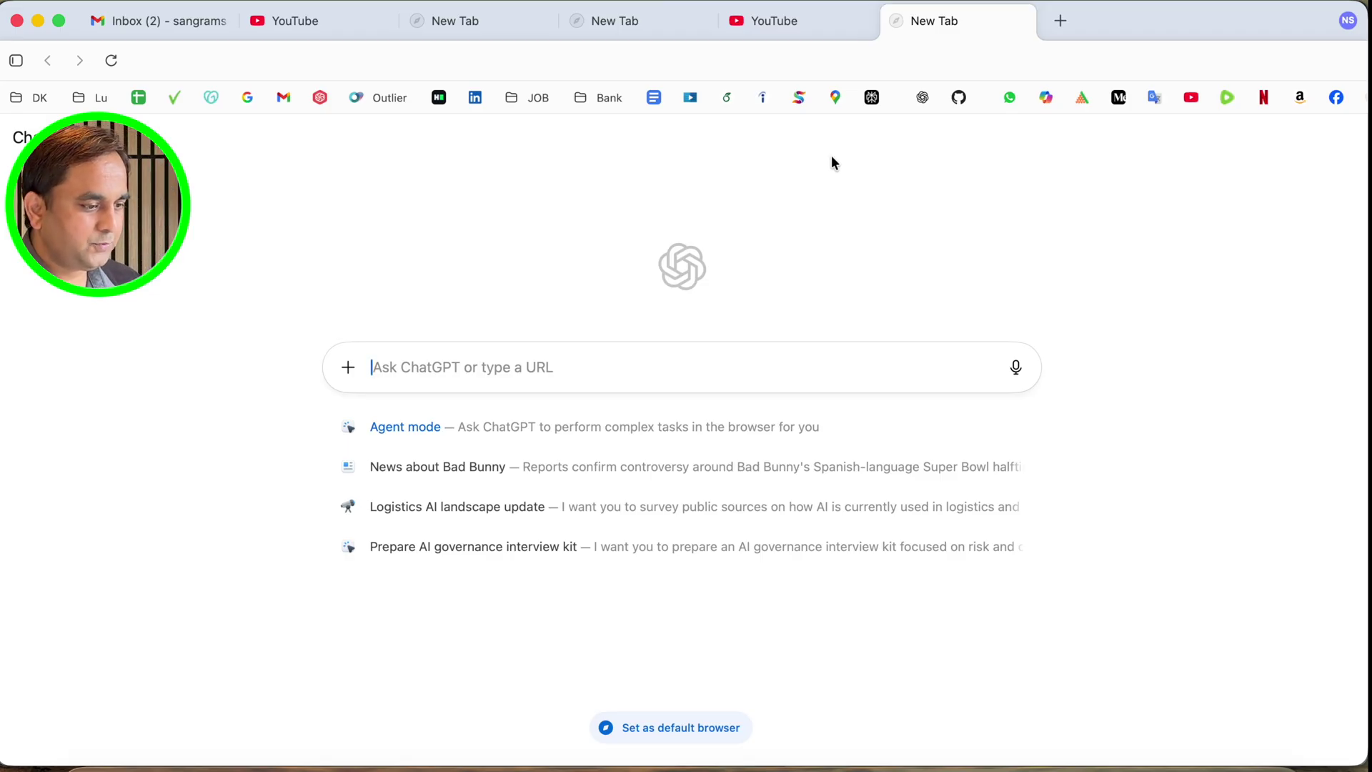
Open Settings from the NS avatar and slide the accent colour from blue to orange
click(1349, 21)
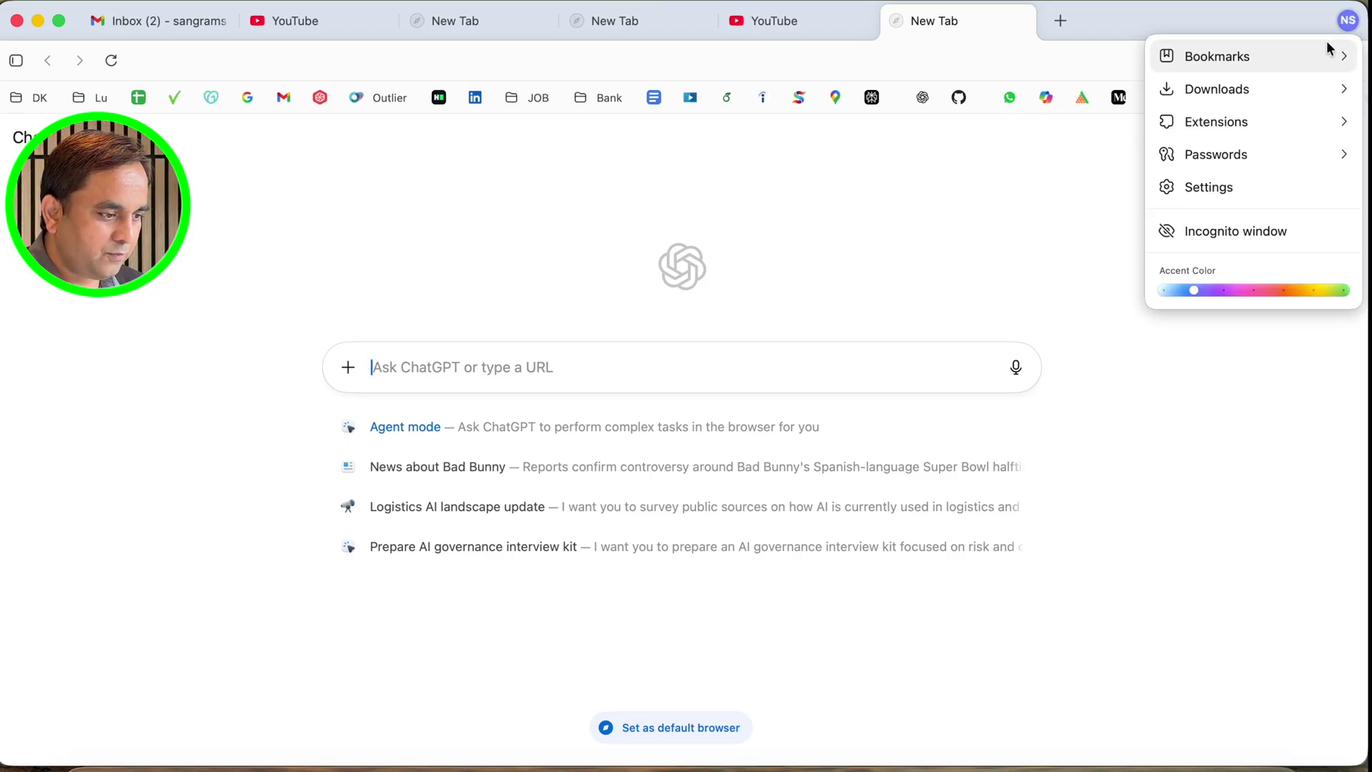
click(1219, 193)
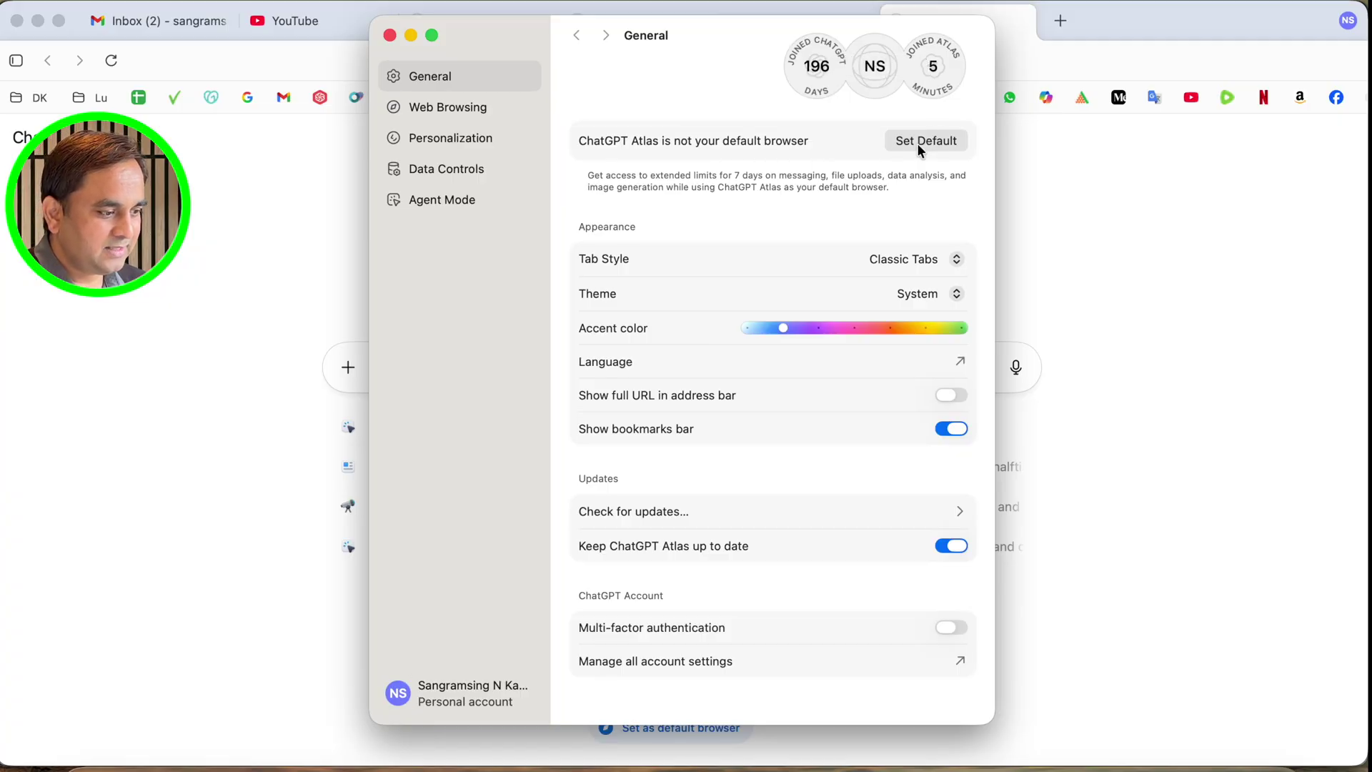
drag(780, 331, 932, 331)
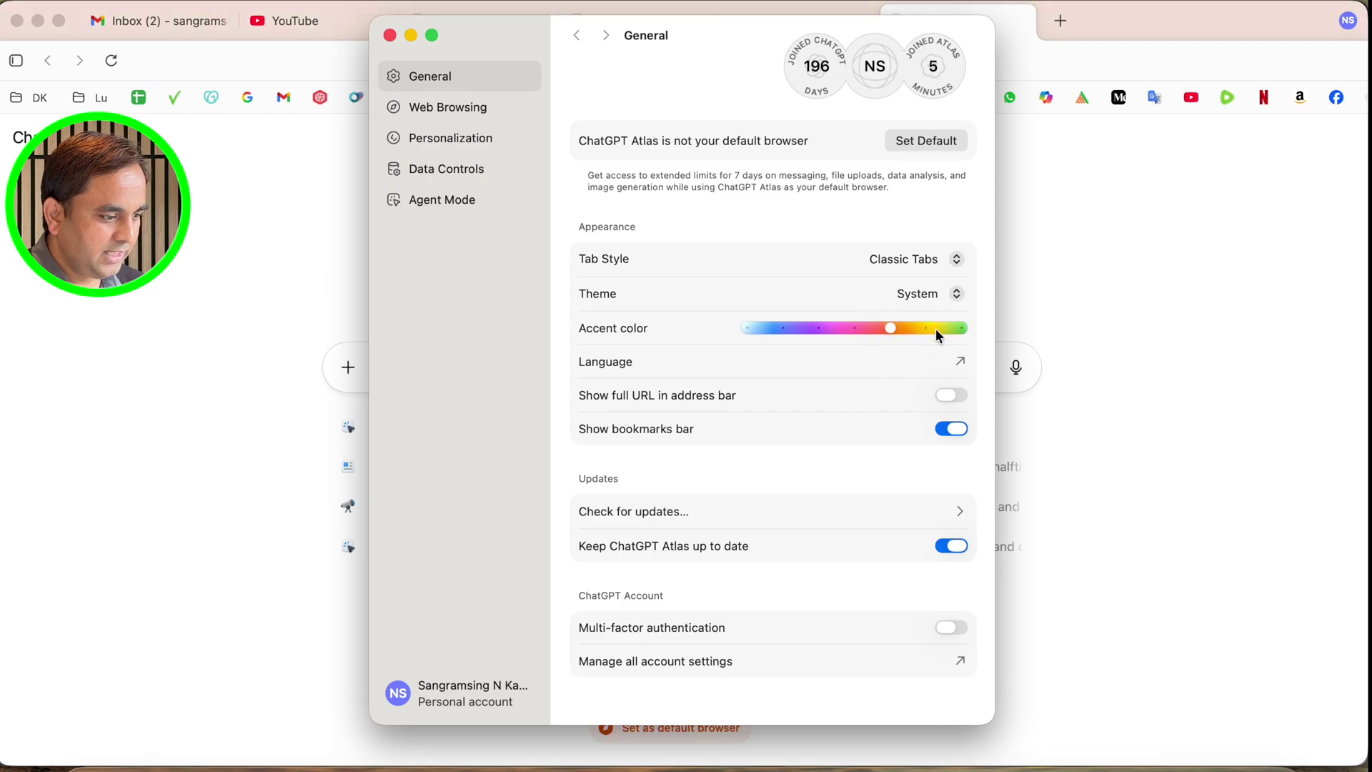
Browse the Language, Web Browsing and Personalization settings, then return to General's Tab Style options
click(961, 363)
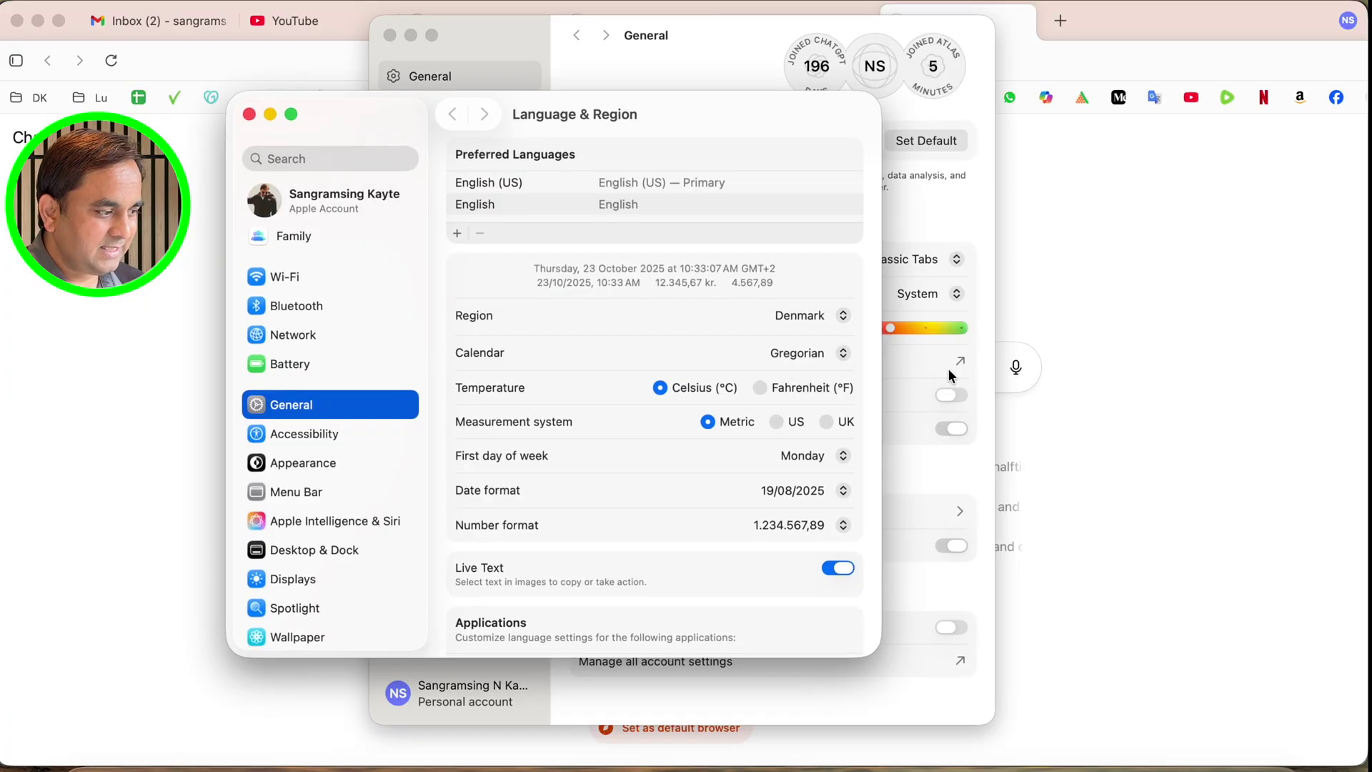
click(249, 115)
click(448, 106)
click(453, 139)
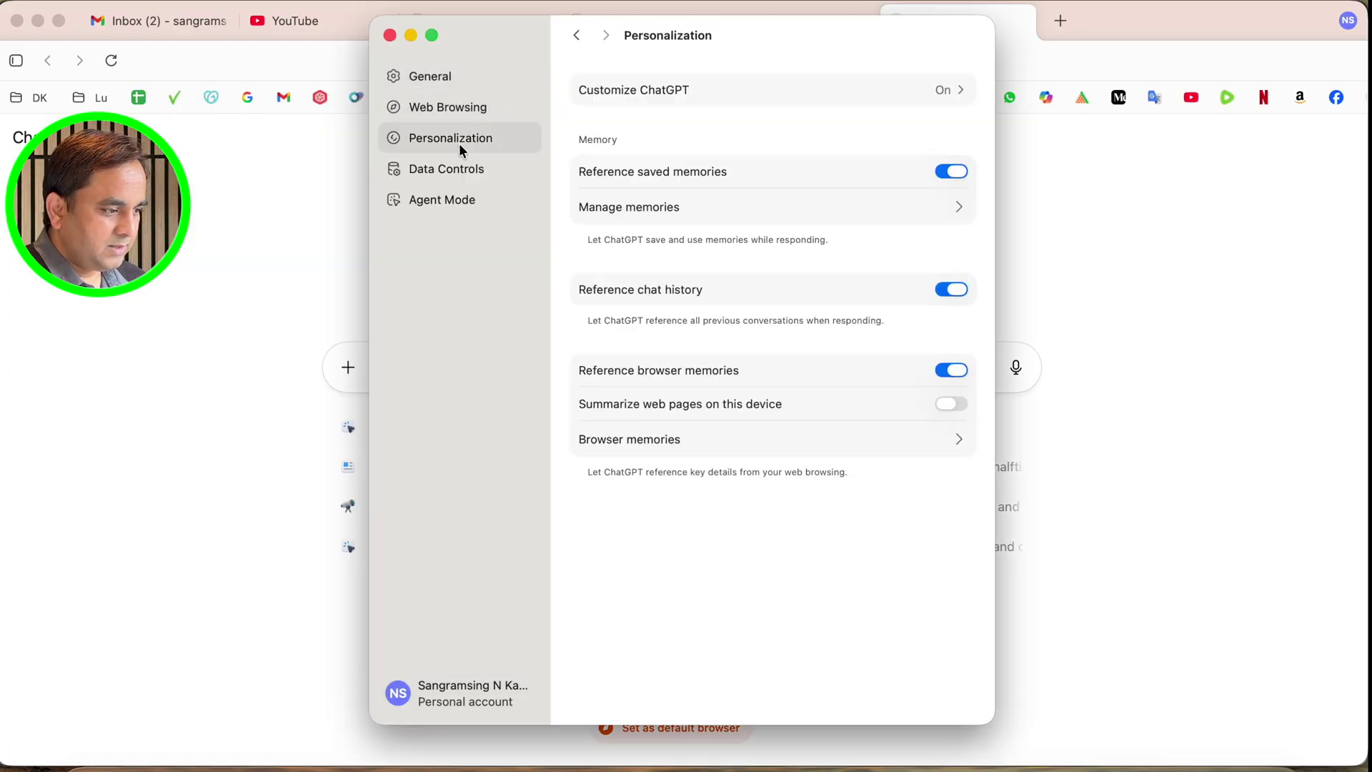
click(431, 76)
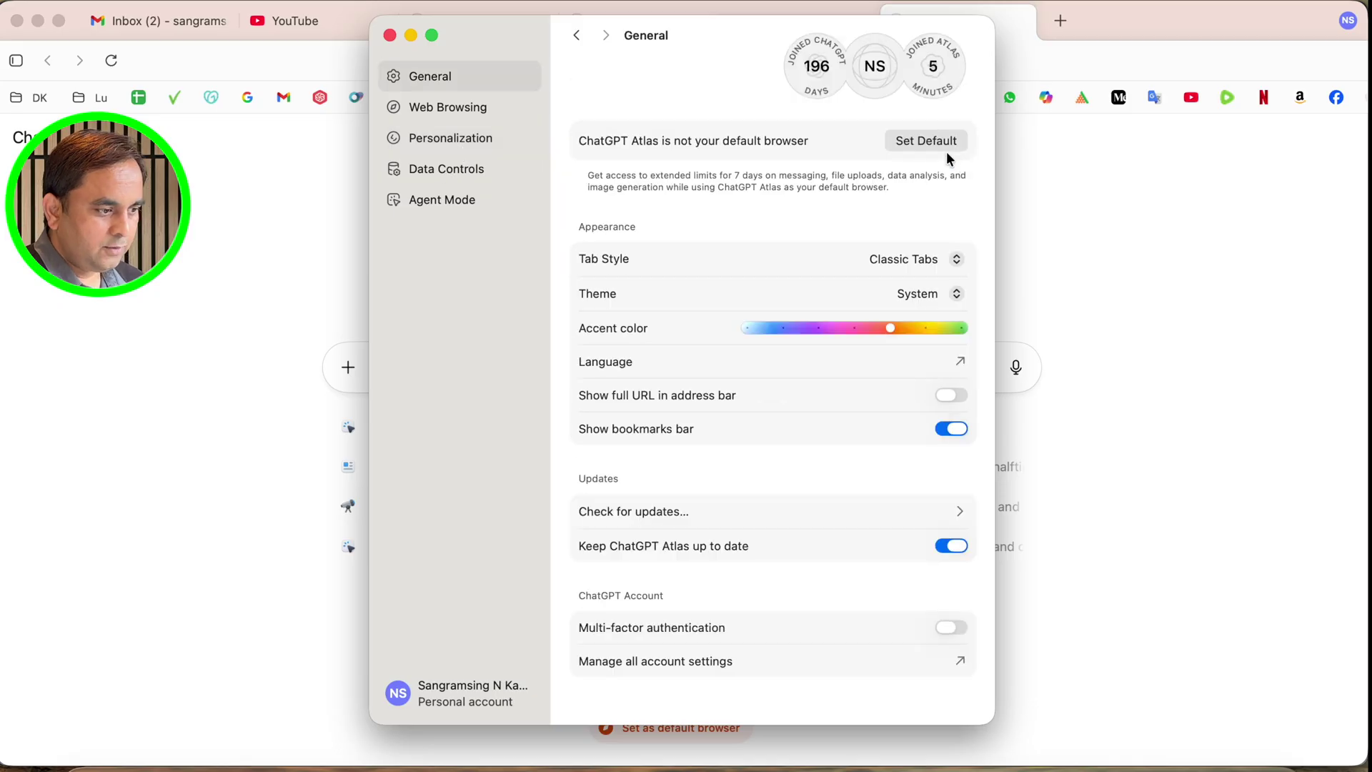
click(942, 264)
Try Scrolling Tabs as the tab style, then revert to Classic Tabs
click(881, 280)
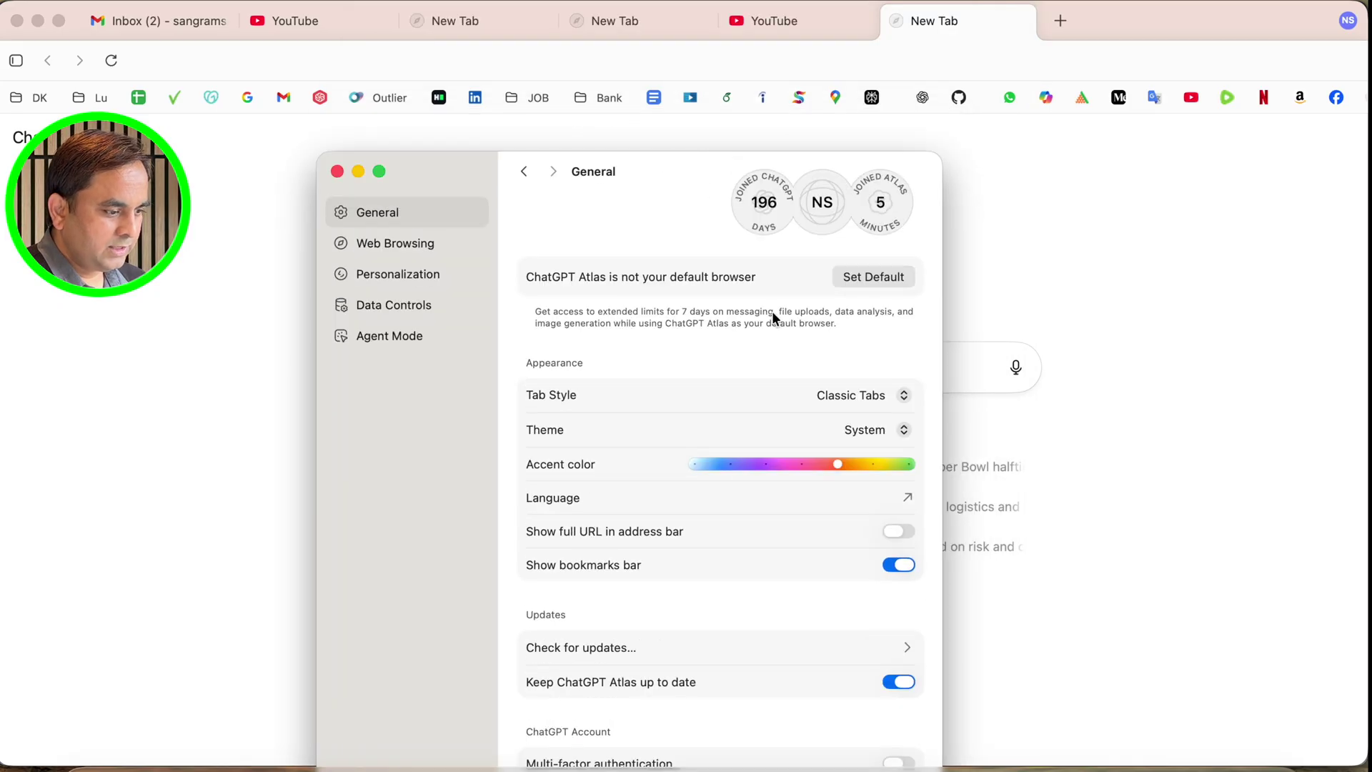
click(851, 397)
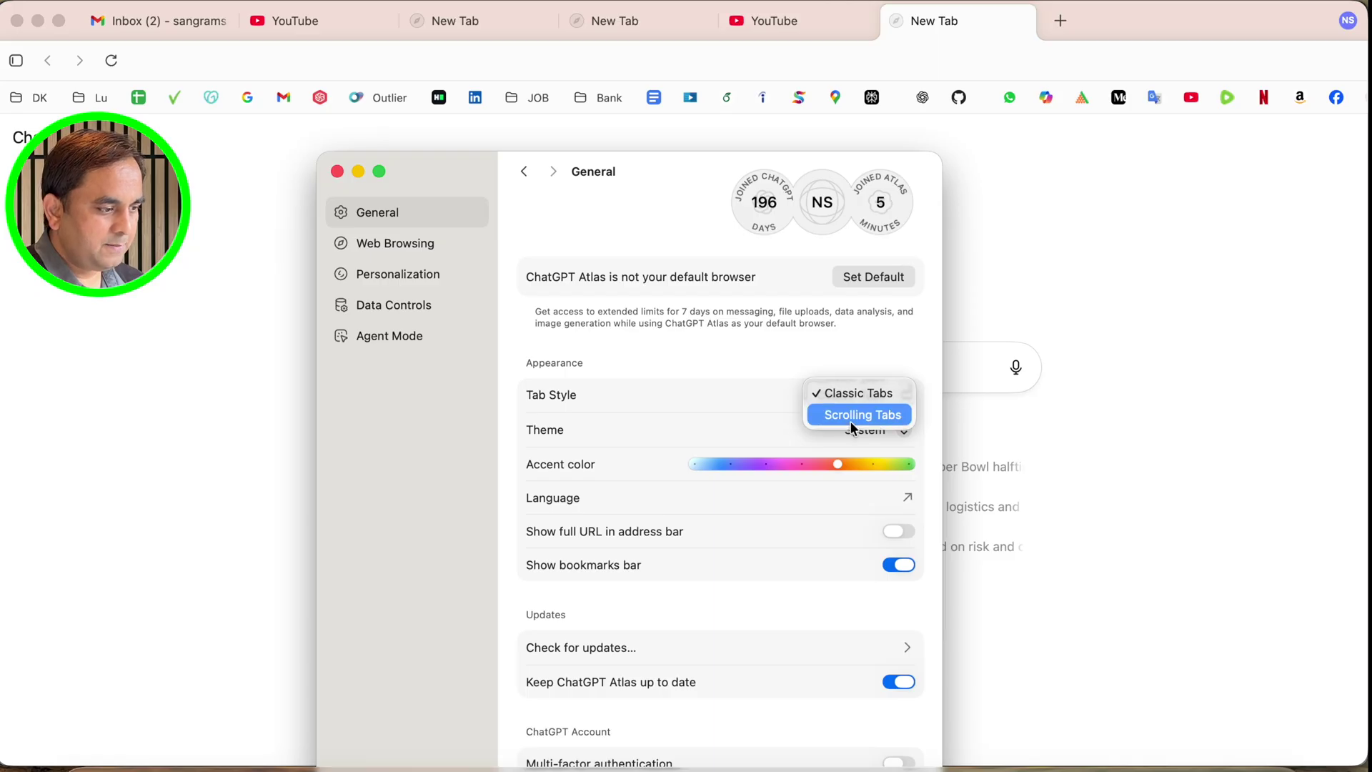
click(850, 422)
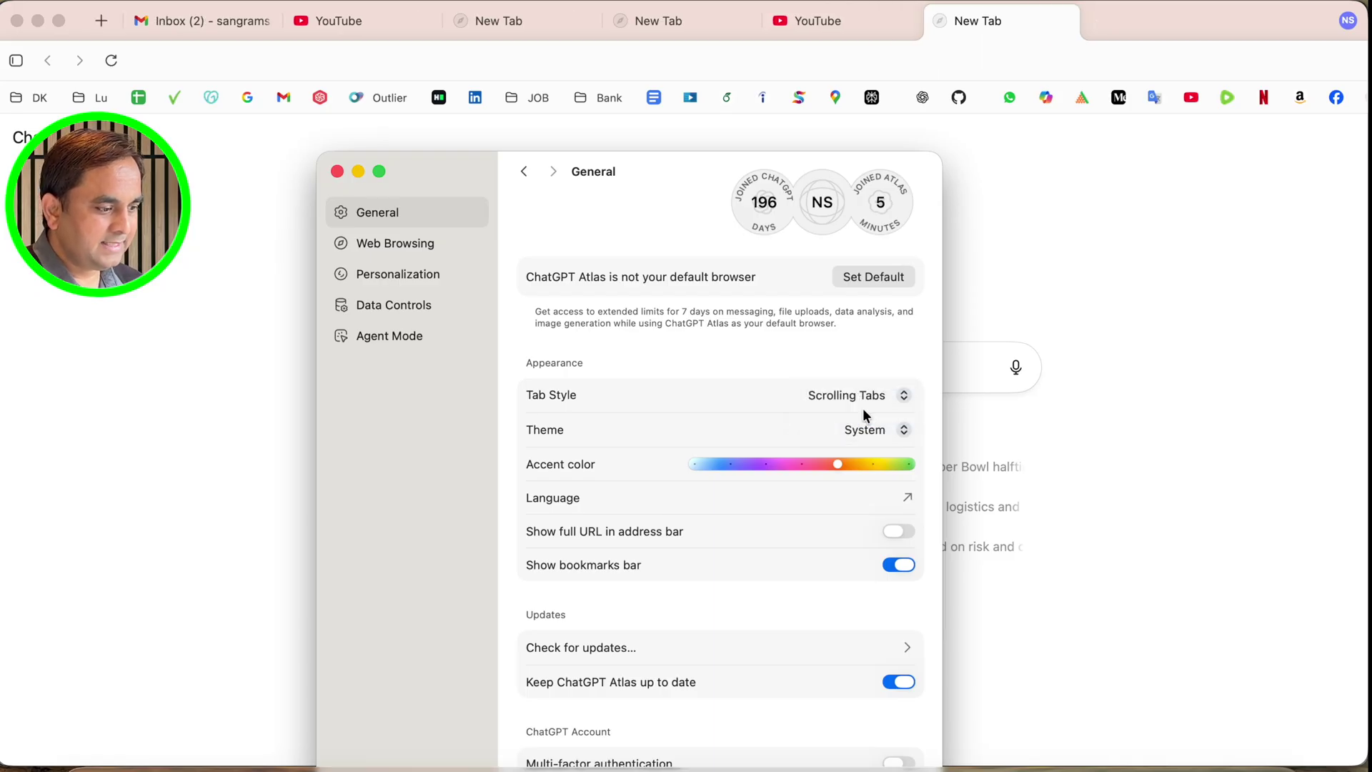
click(855, 401)
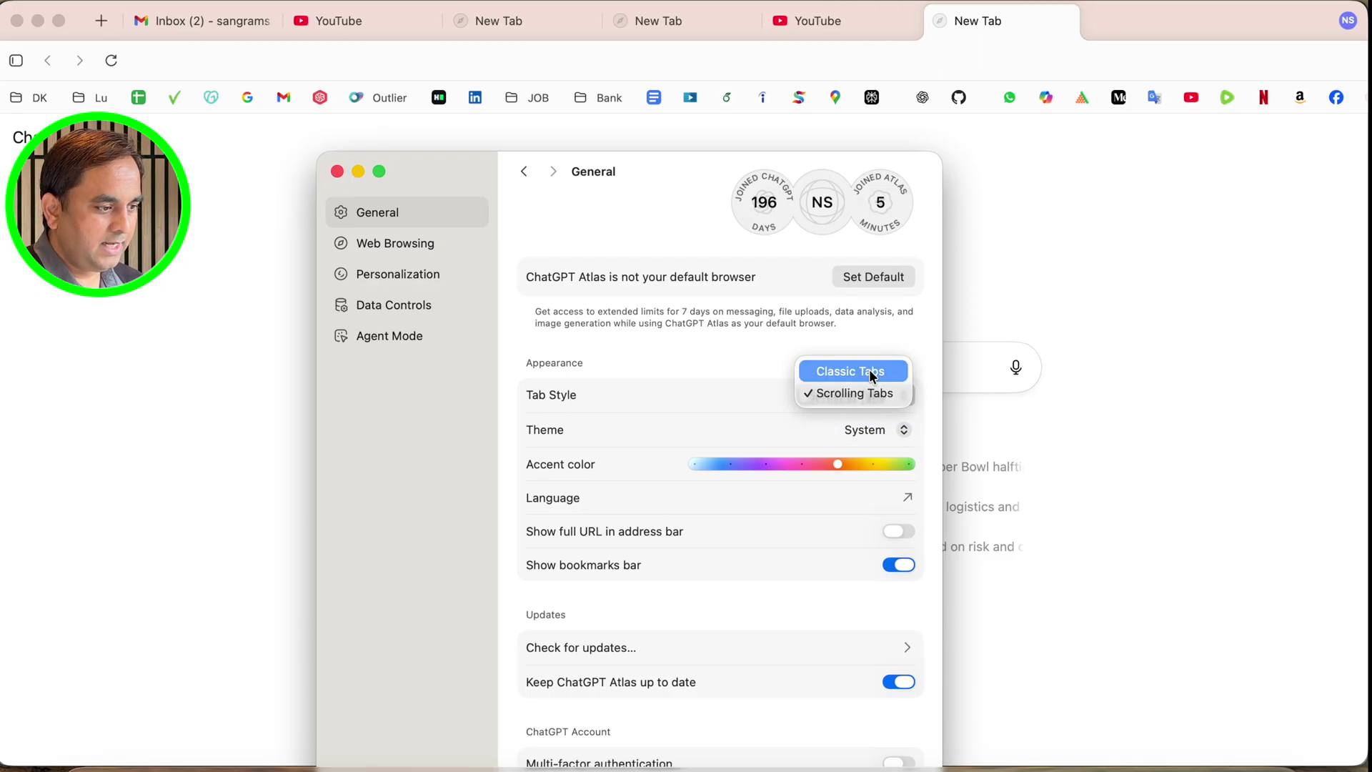
click(869, 370)
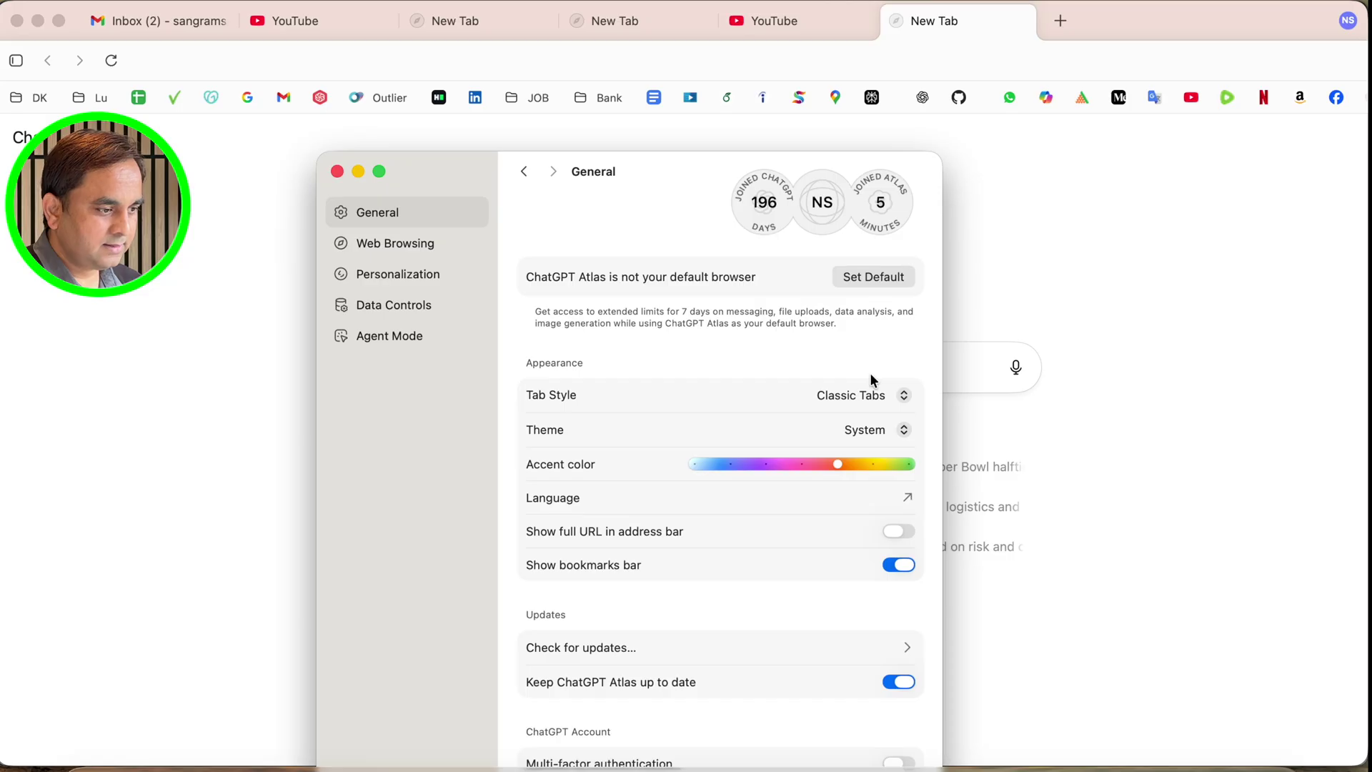
Cycle the theme through Light, Dark and System, finally settling on Dark
click(869, 432)
click(878, 451)
click(867, 431)
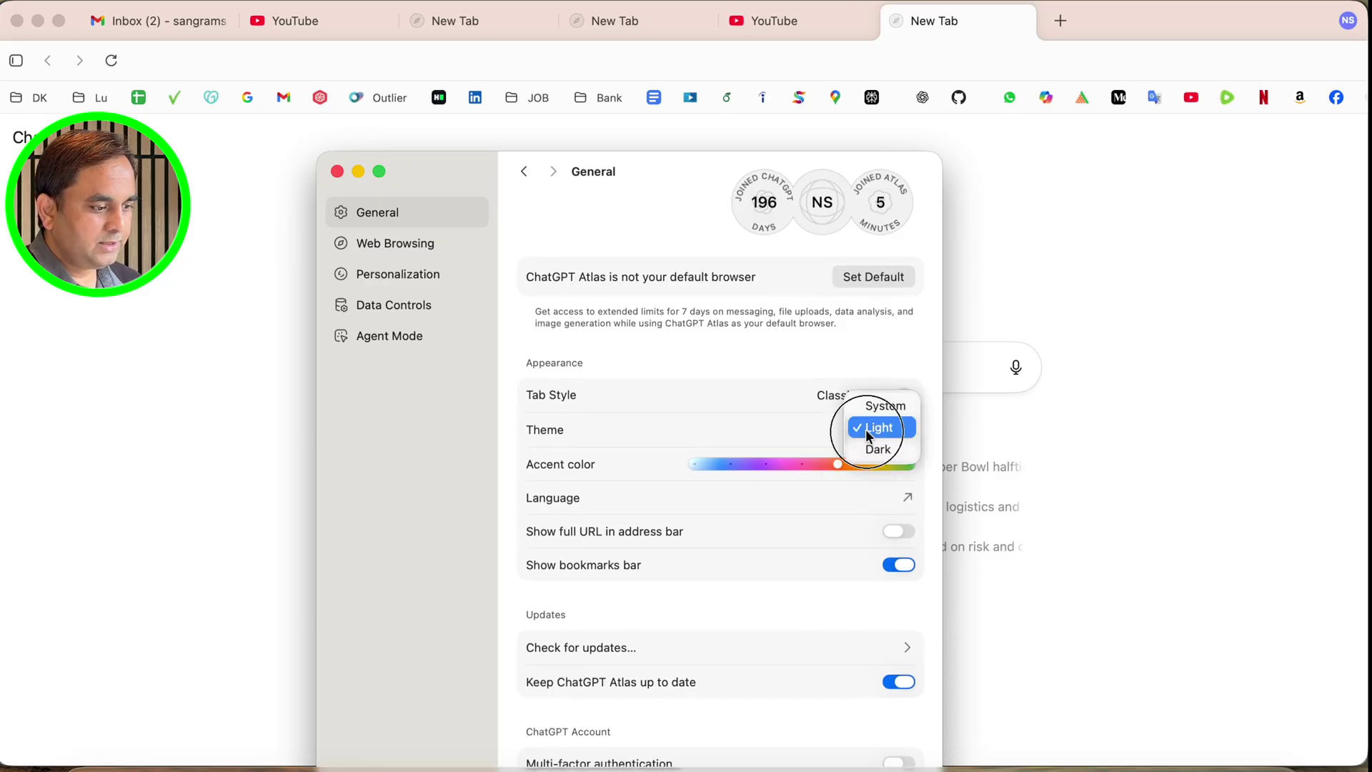
click(875, 448)
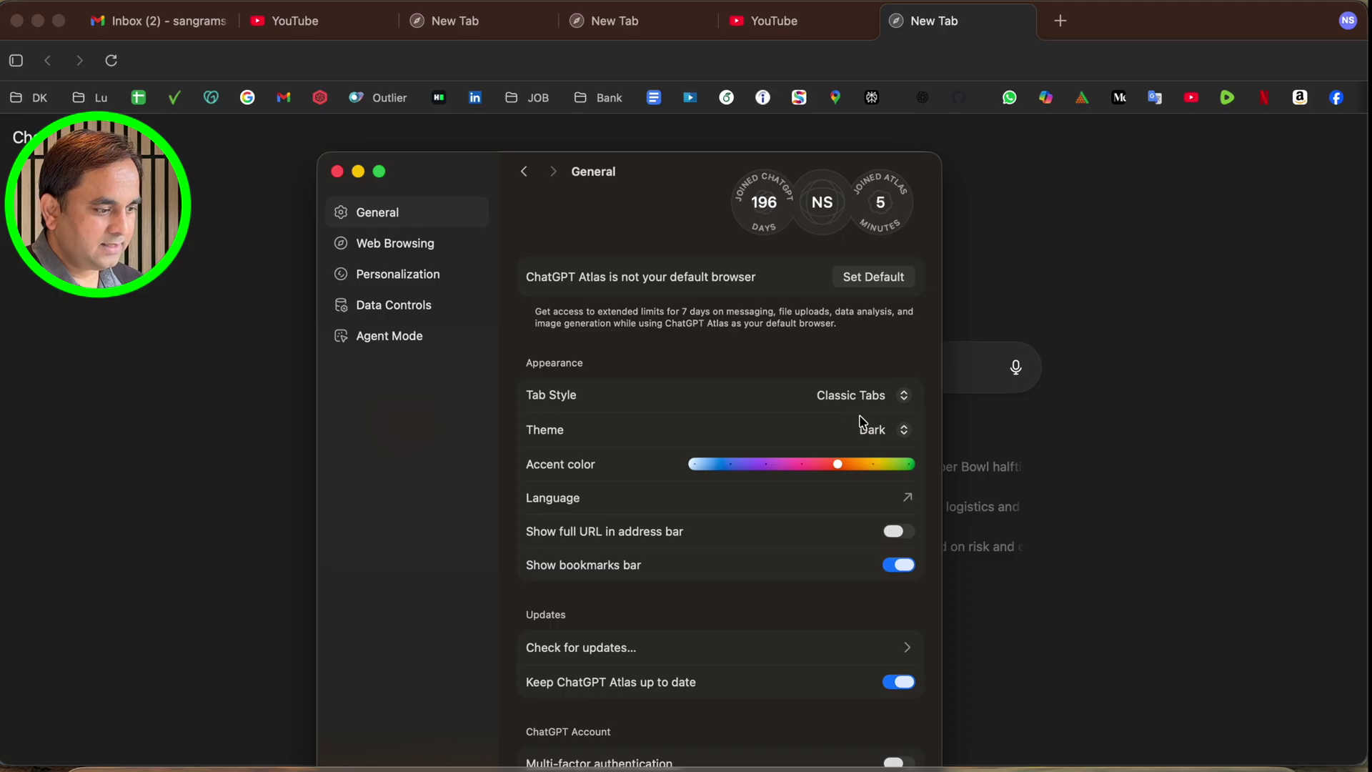
click(876, 430)
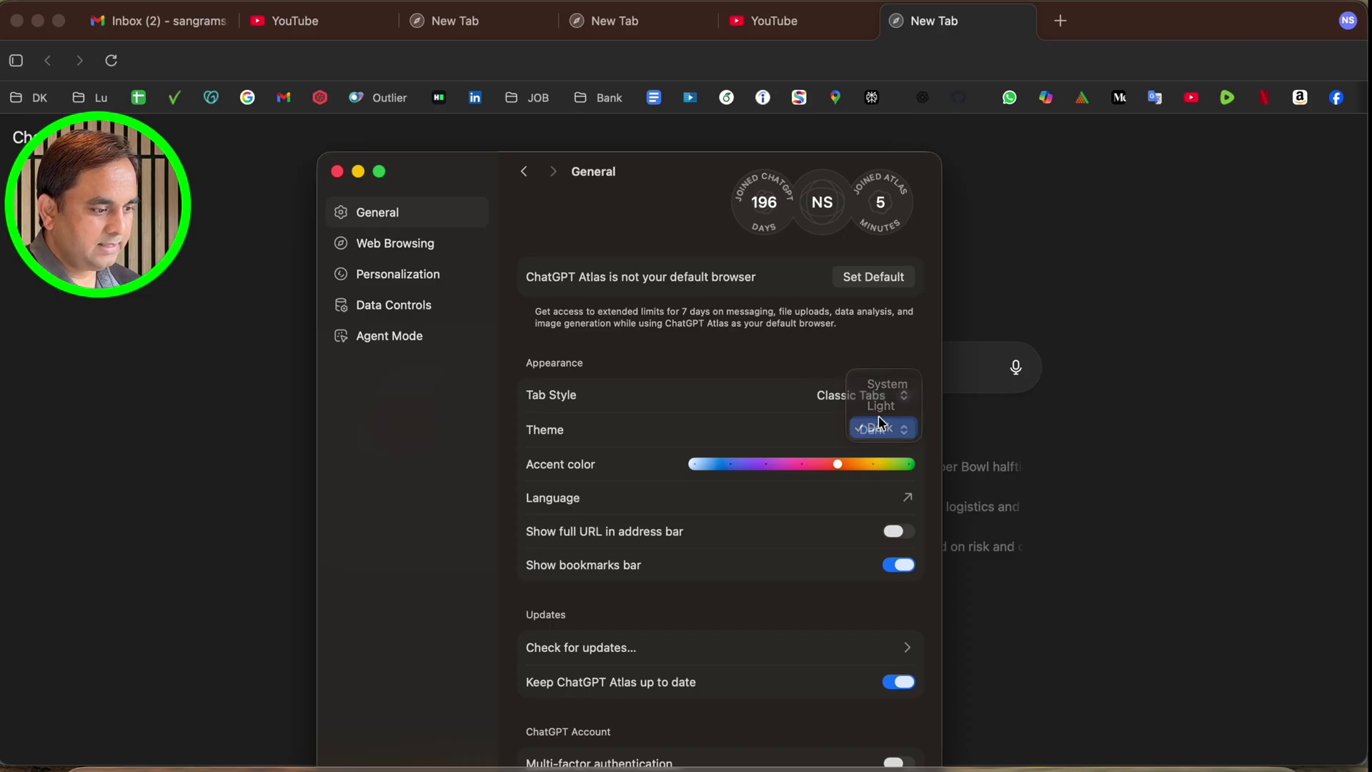
click(882, 426)
click(879, 429)
click(881, 405)
click(879, 429)
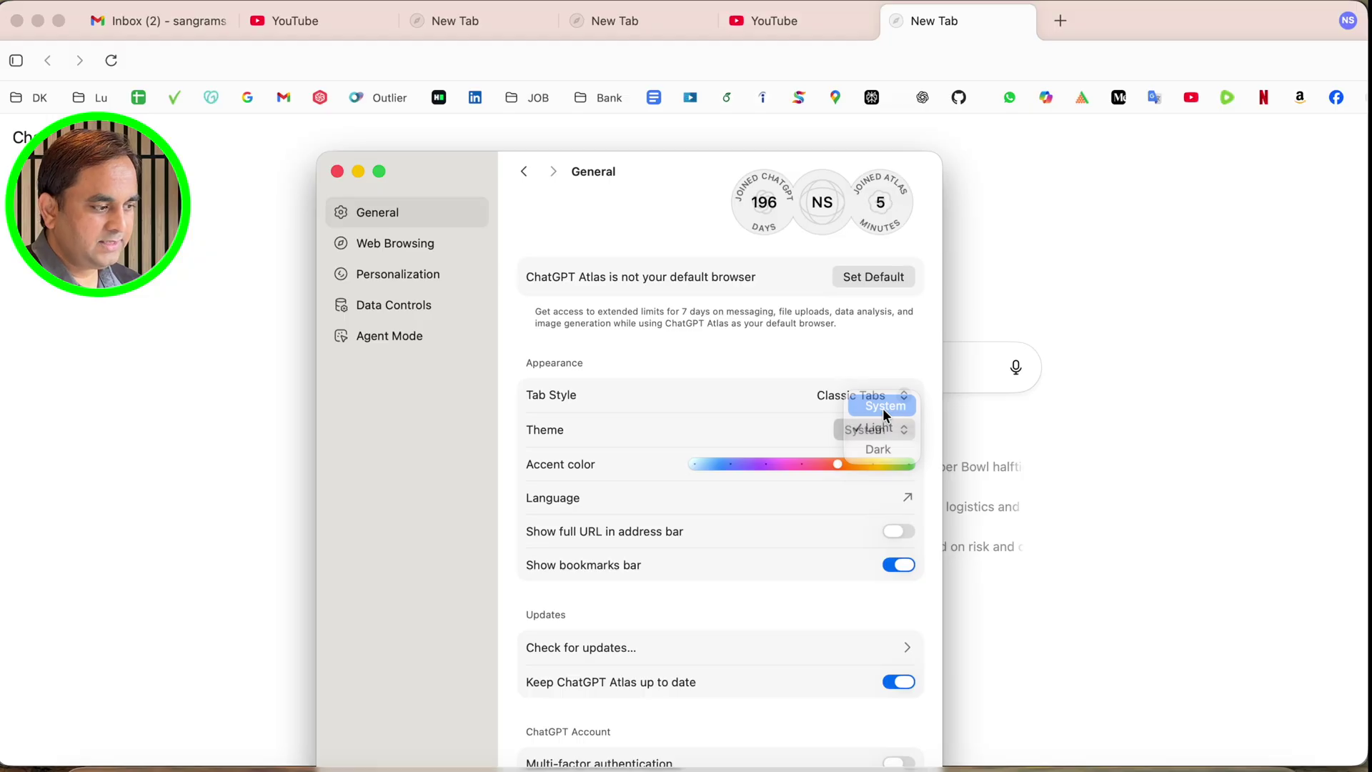
click(876, 429)
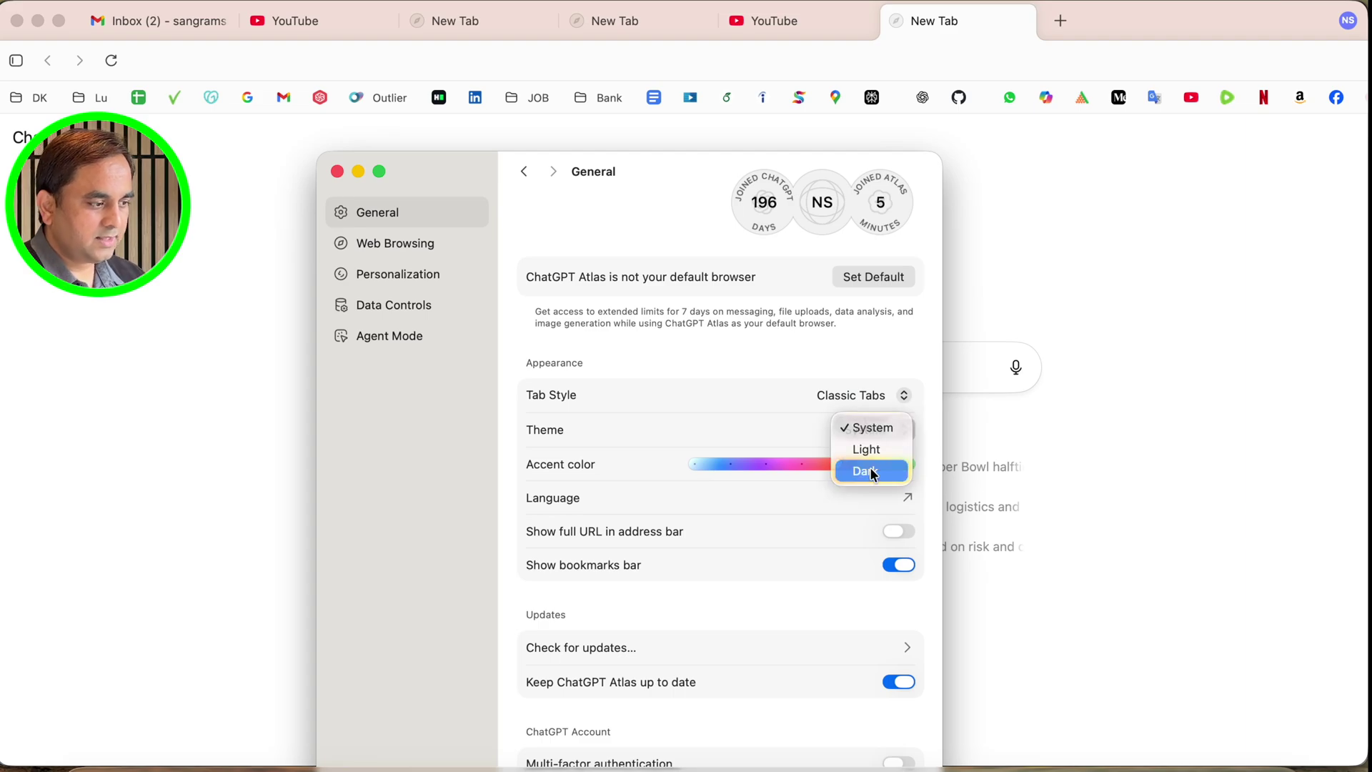
click(872, 472)
drag(632, 168, 724, 80)
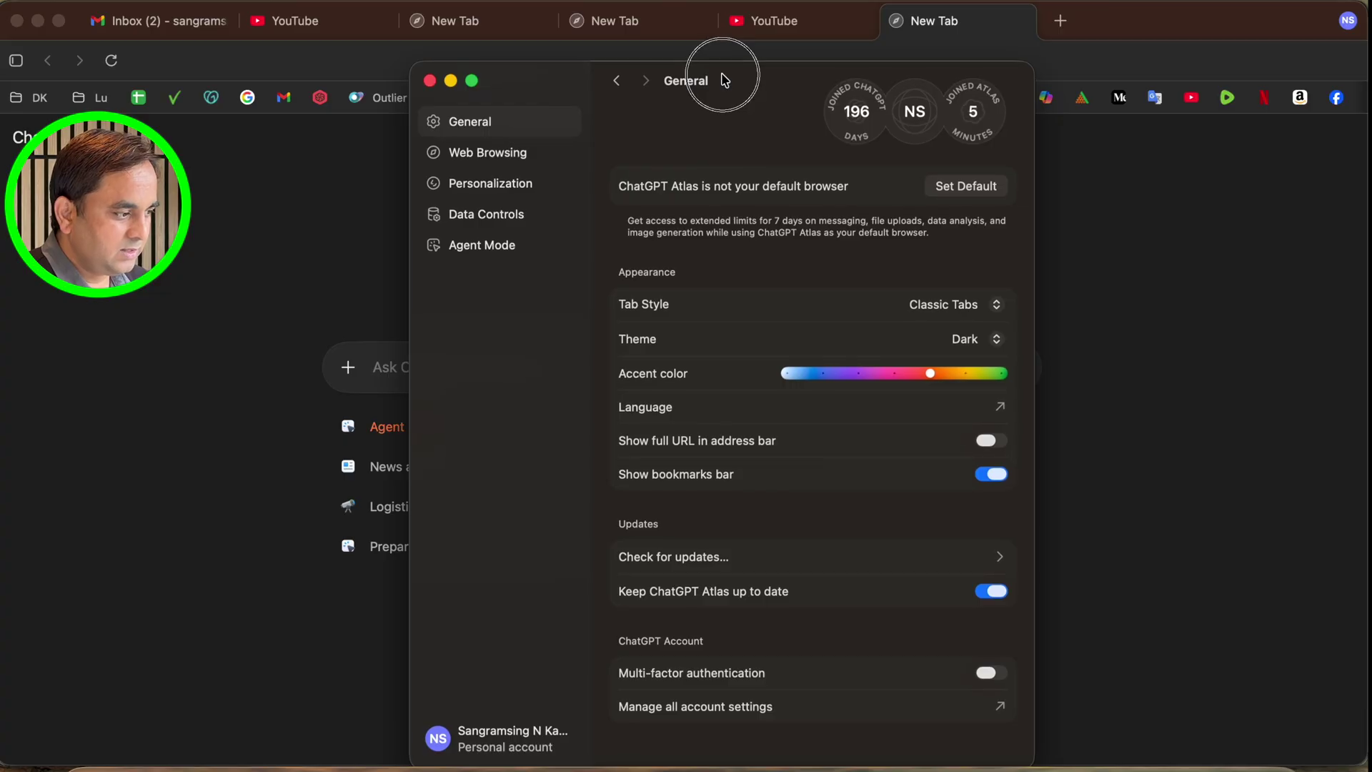
click(1061, 20)
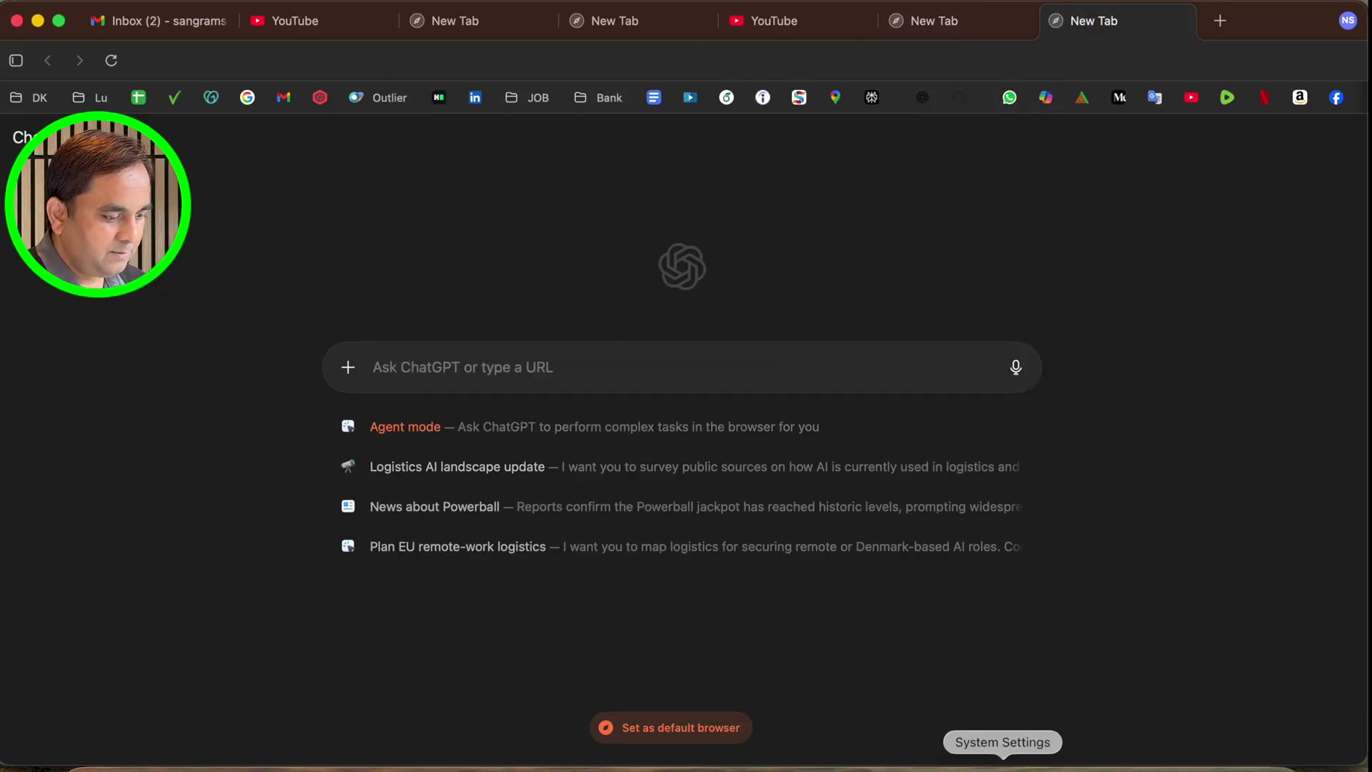
Open the account options menu, then close it with Escape
click(1348, 20)
mouse_move(1241, 123)
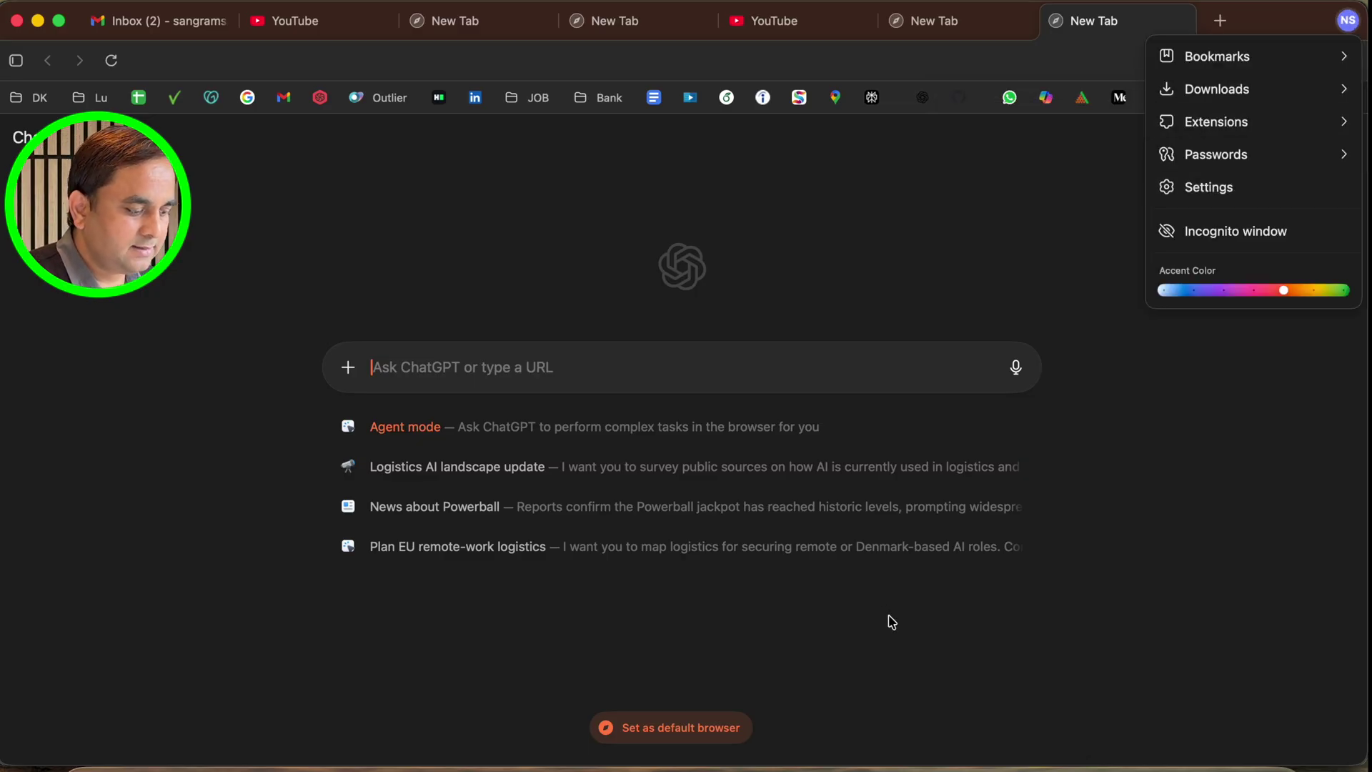
key(Escape)
Open Settings from the Dock icon's menu, then close the settings window
right_click(478, 767)
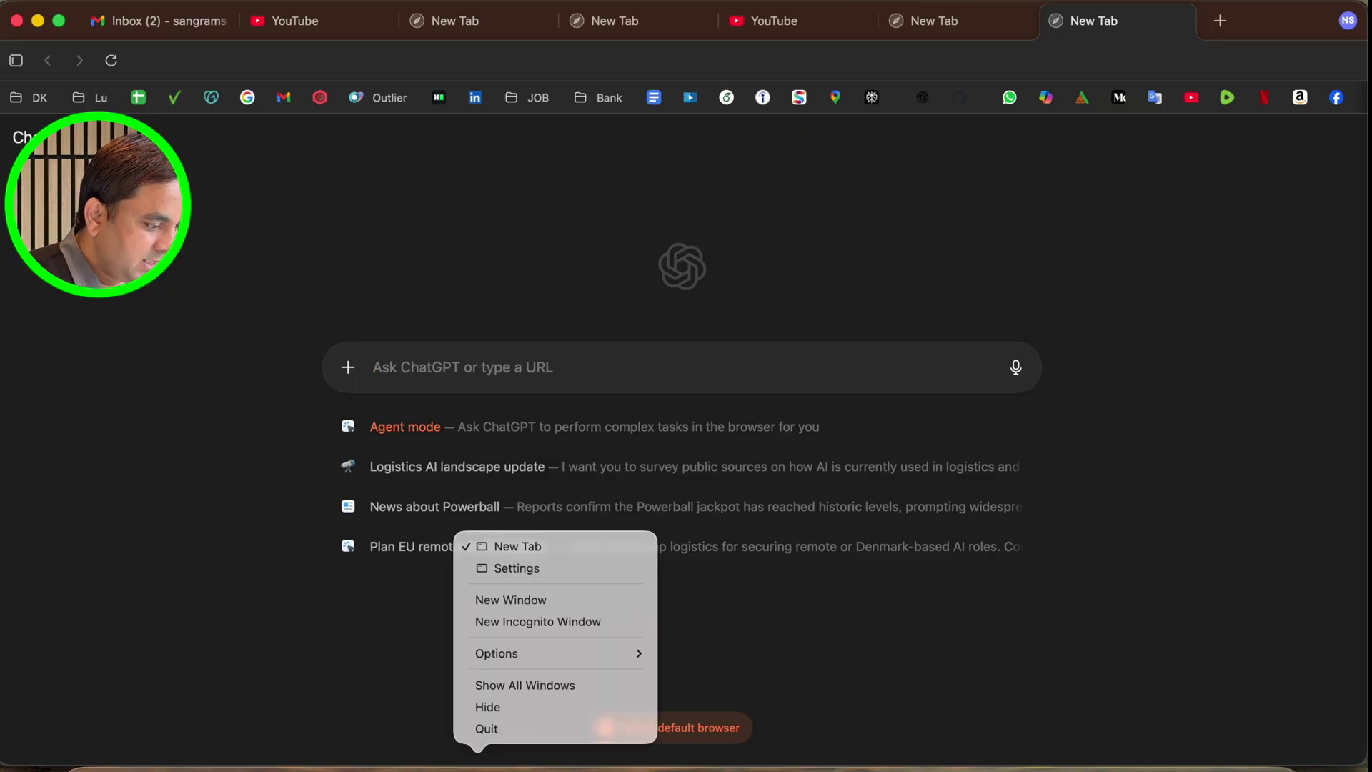
mouse_move(513, 657)
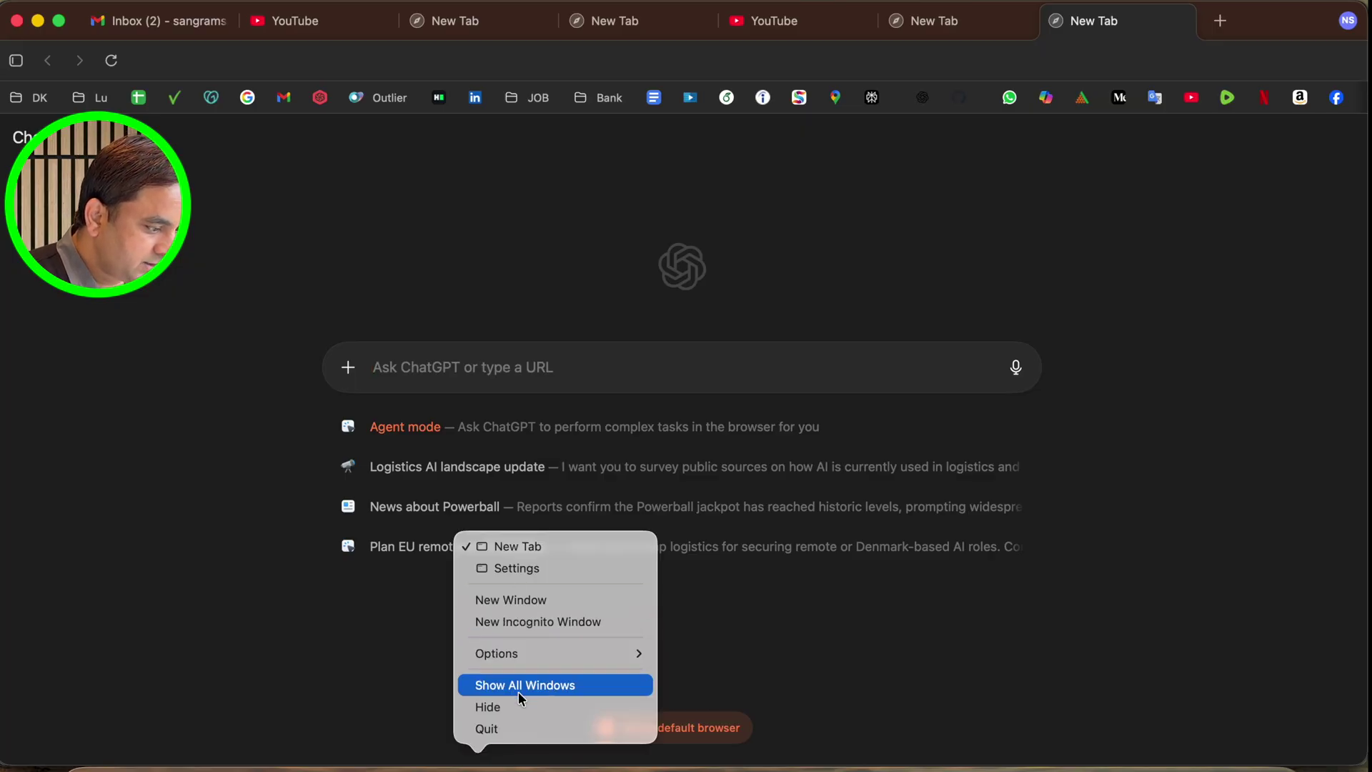
click(515, 569)
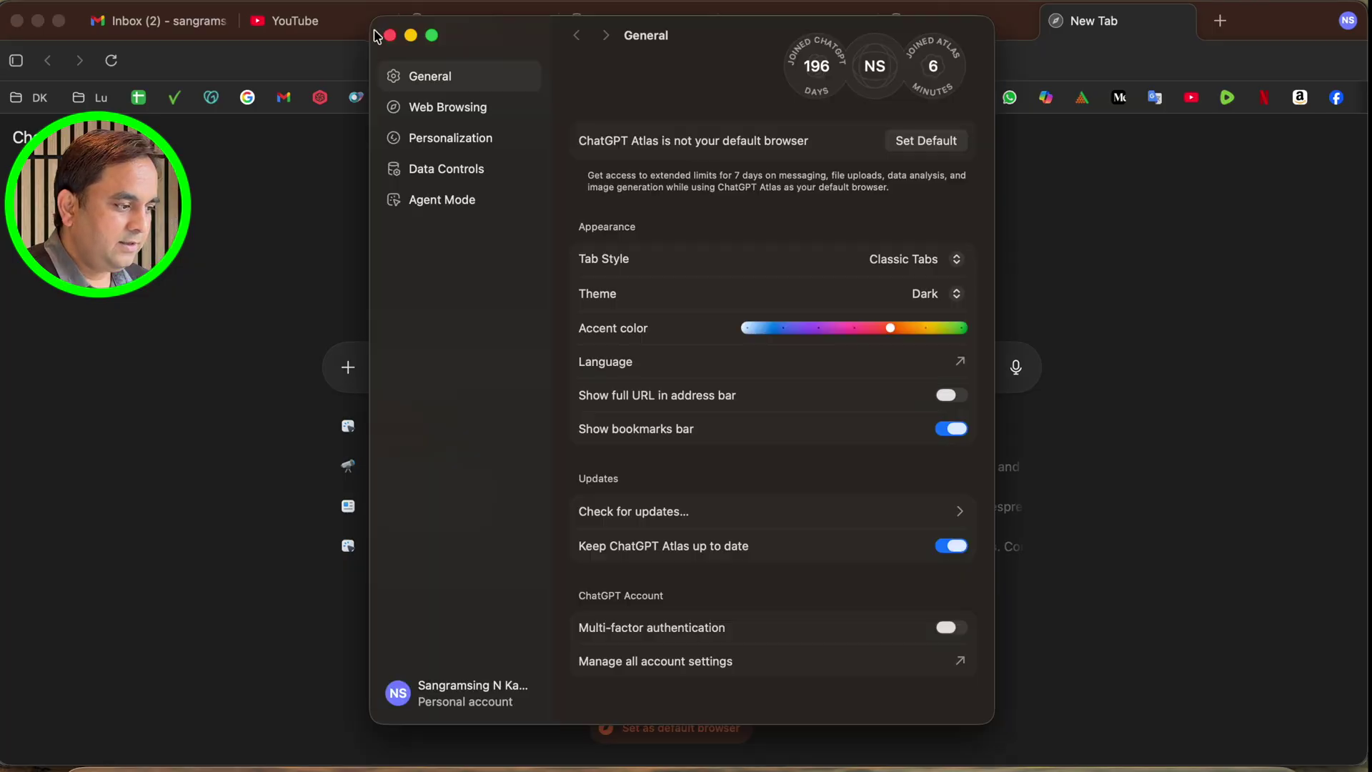
click(391, 37)
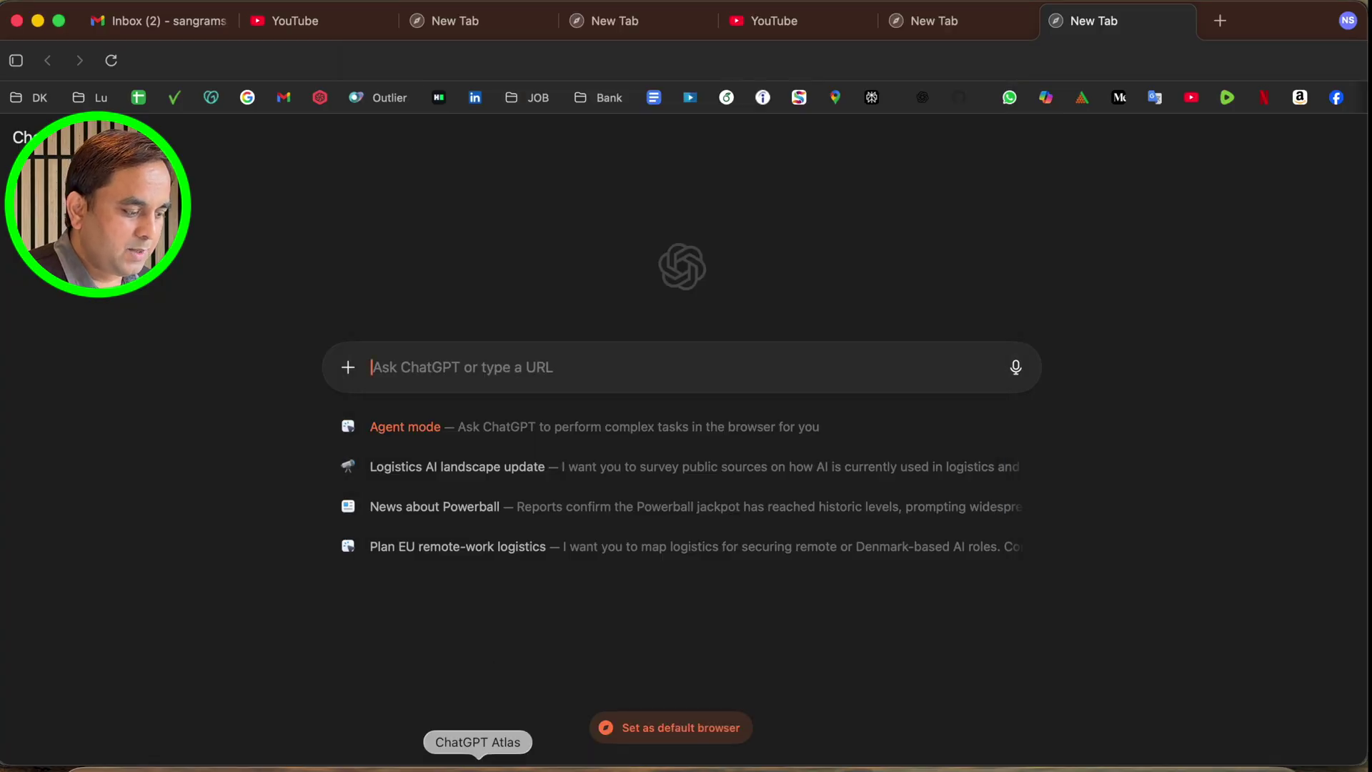
Show the Dock menu's windows and profile list, then dismiss the Dock menu
right_click(553, 766)
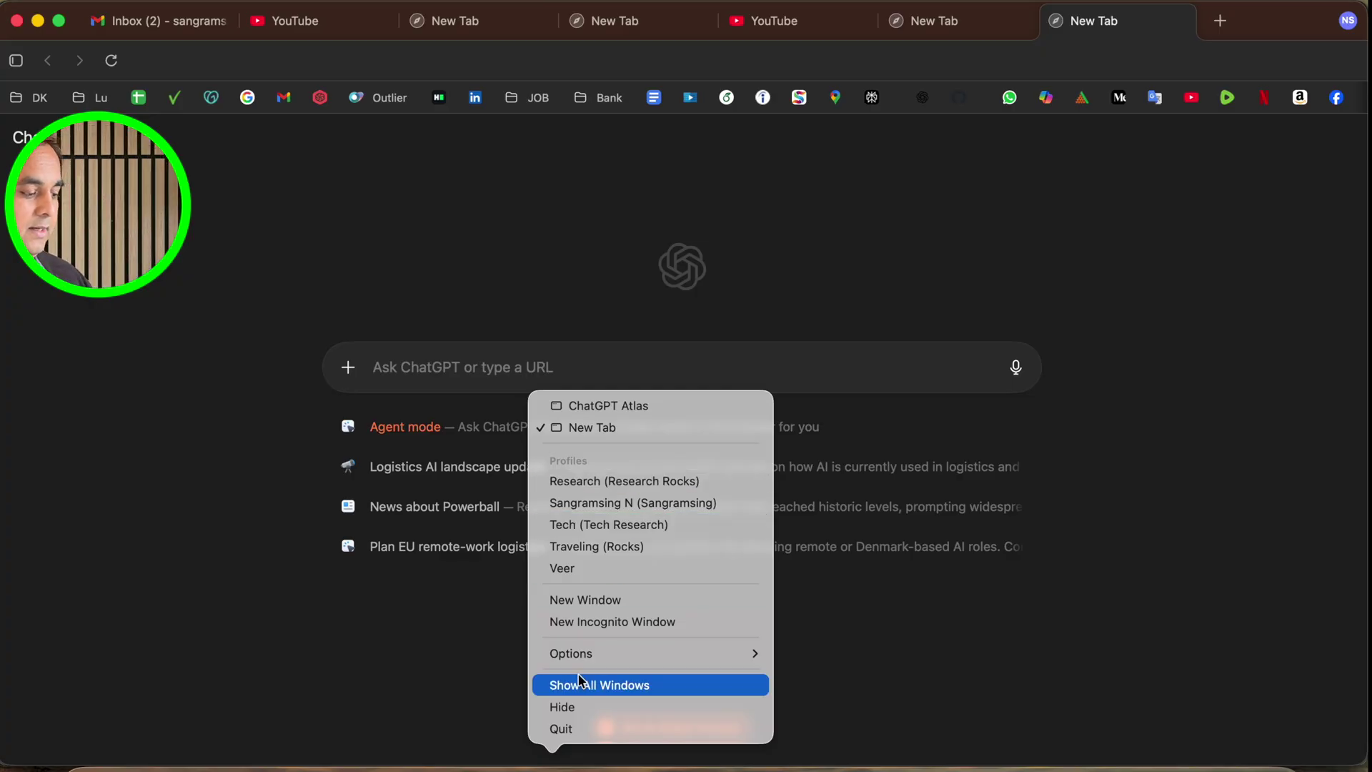
right_click(478, 766)
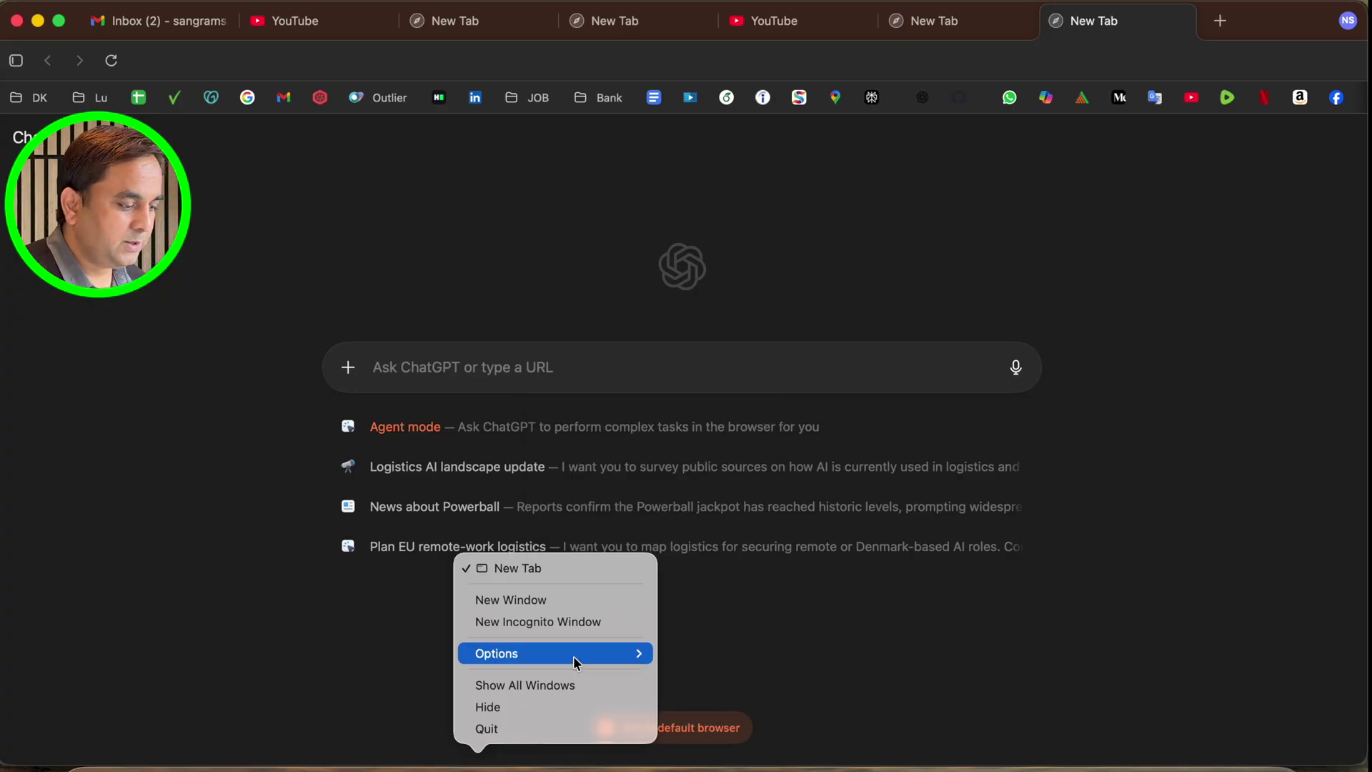
click(781, 587)
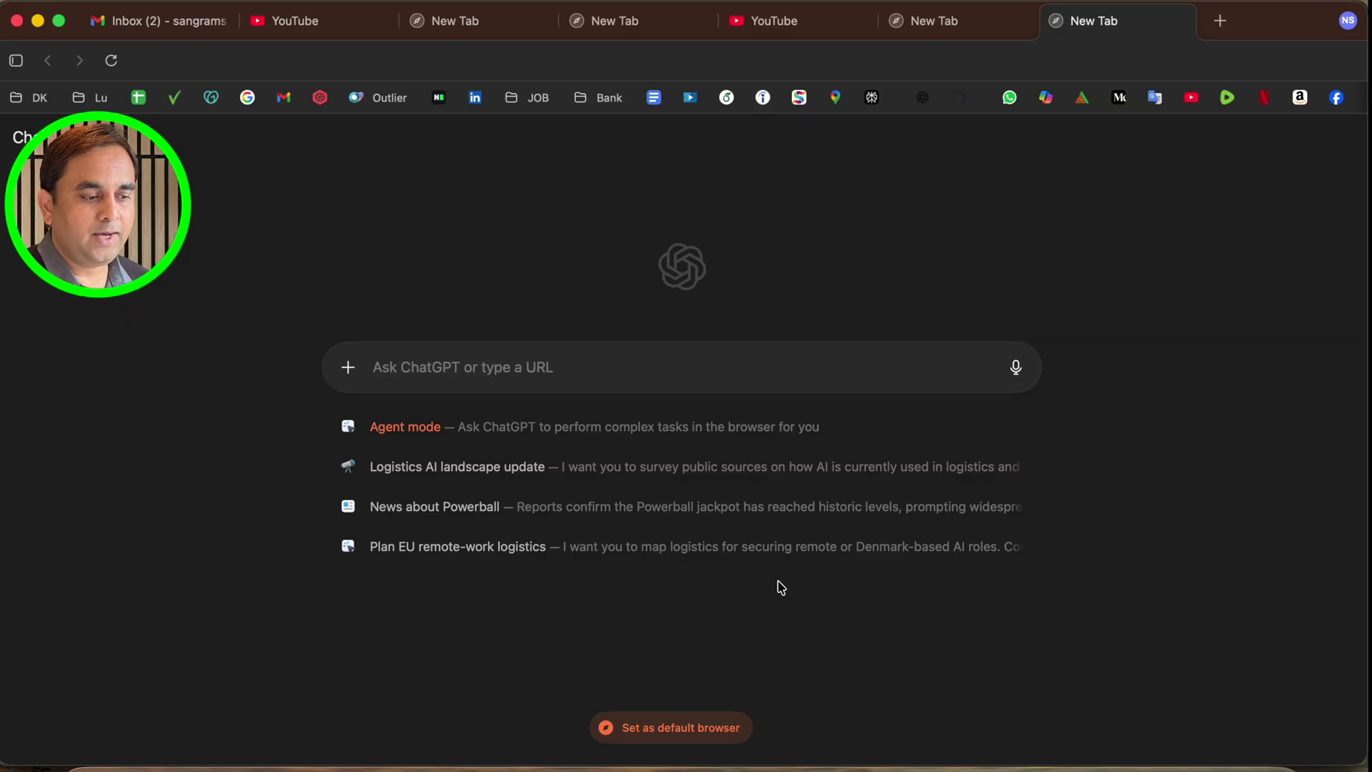
right_click(552, 765)
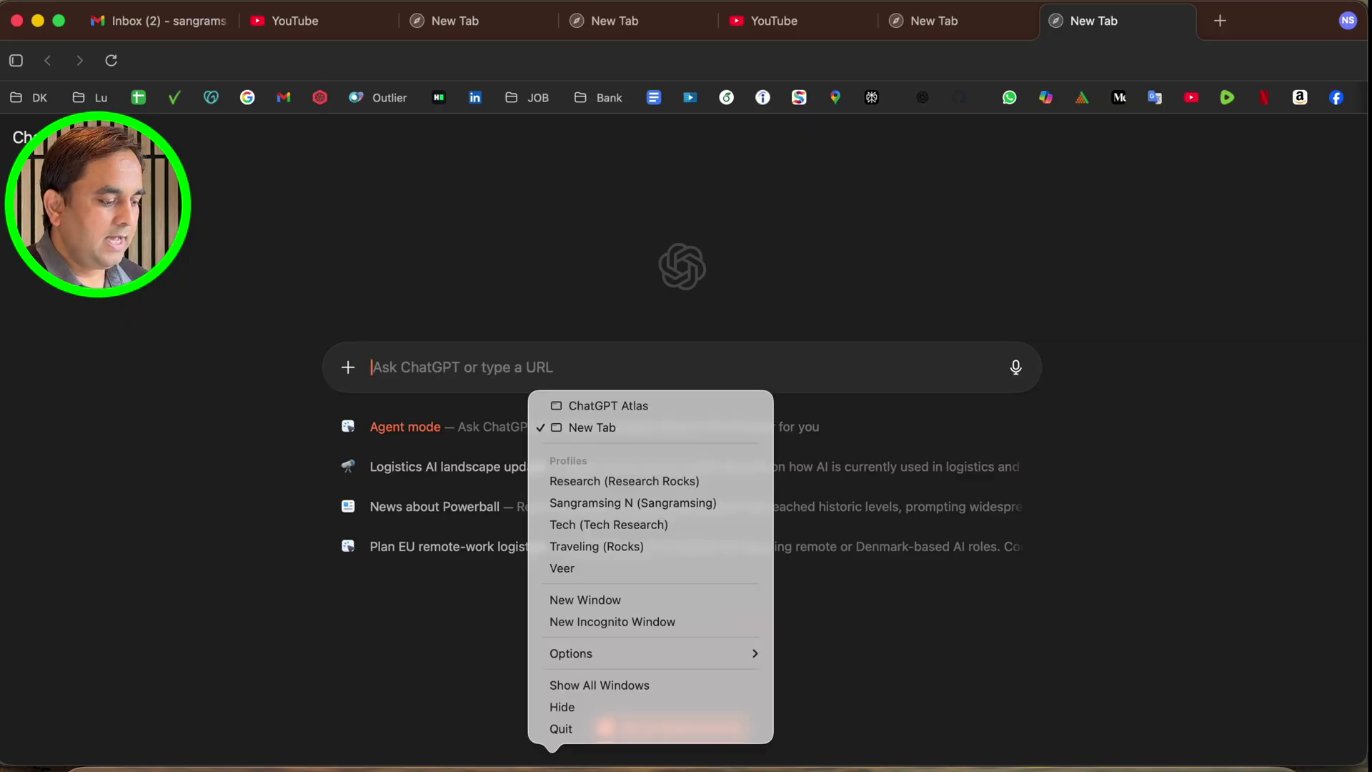